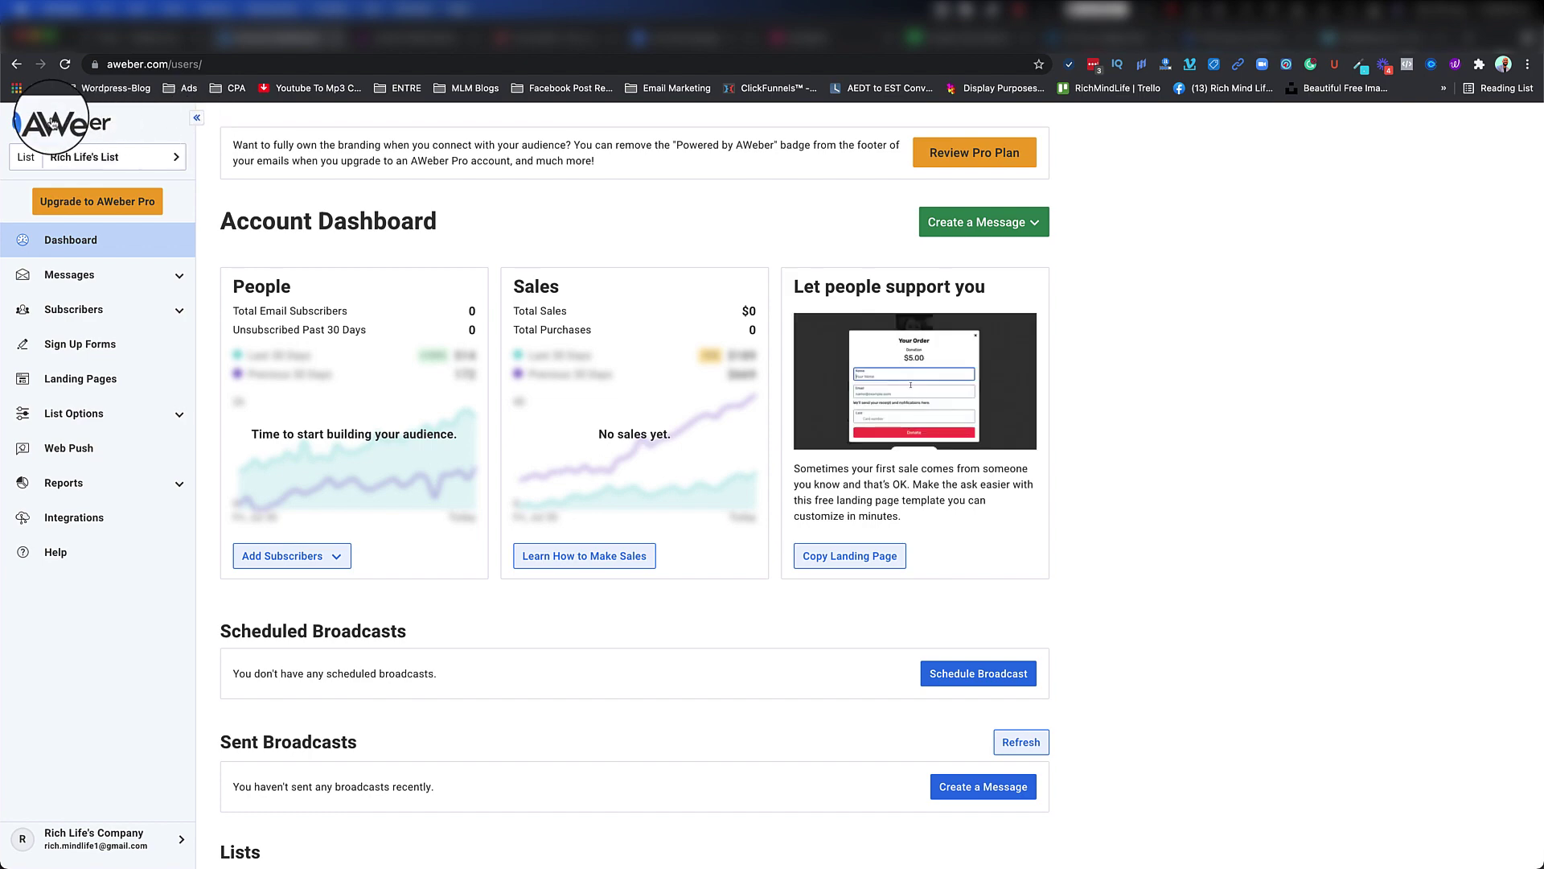
click(198, 121)
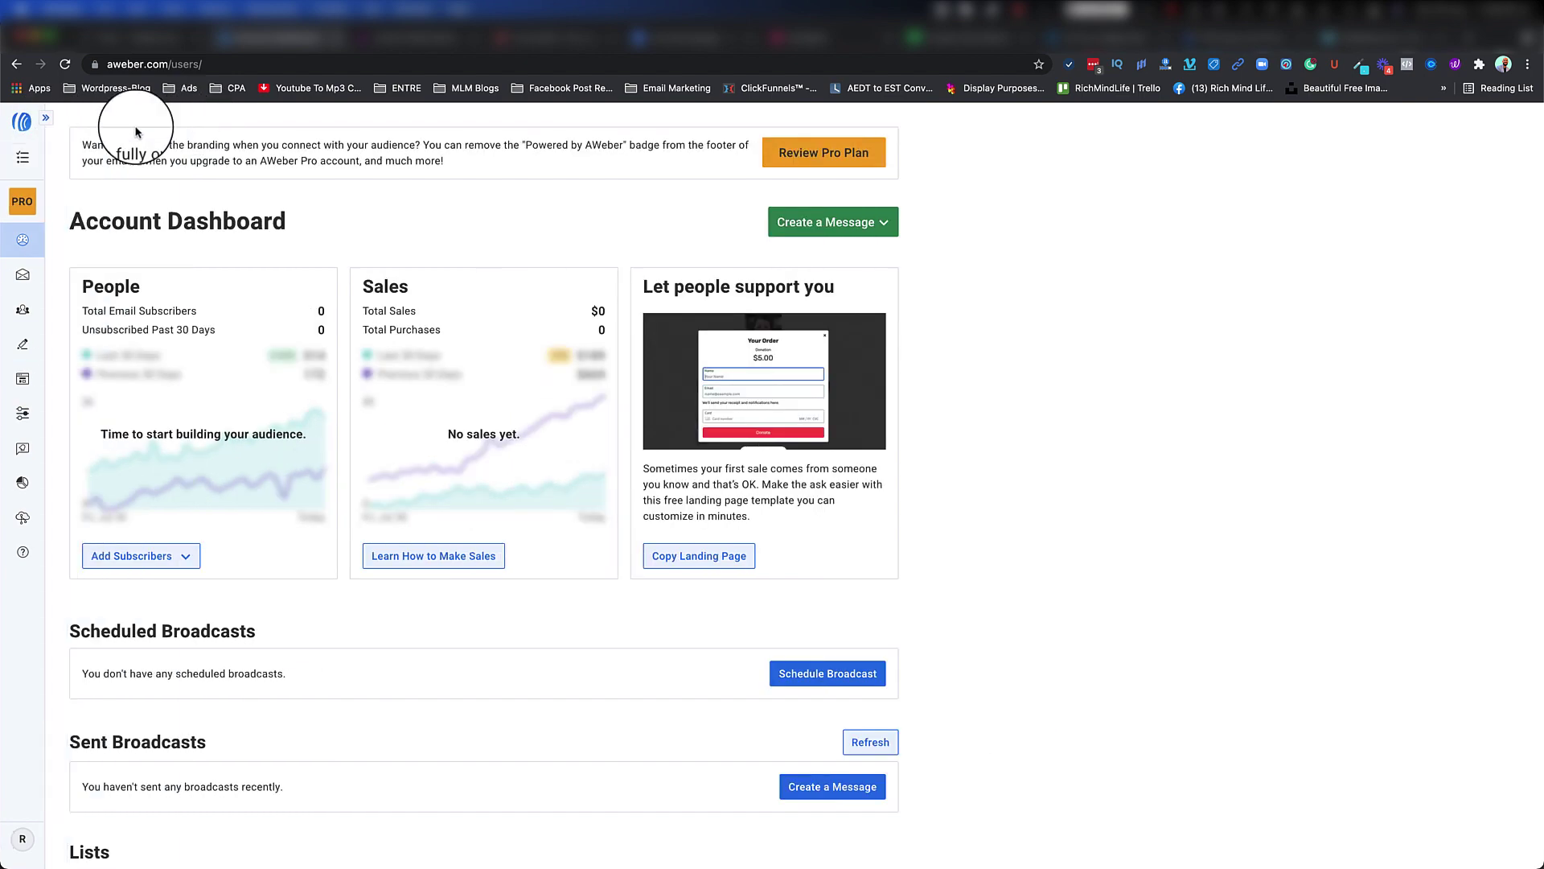
click(46, 121)
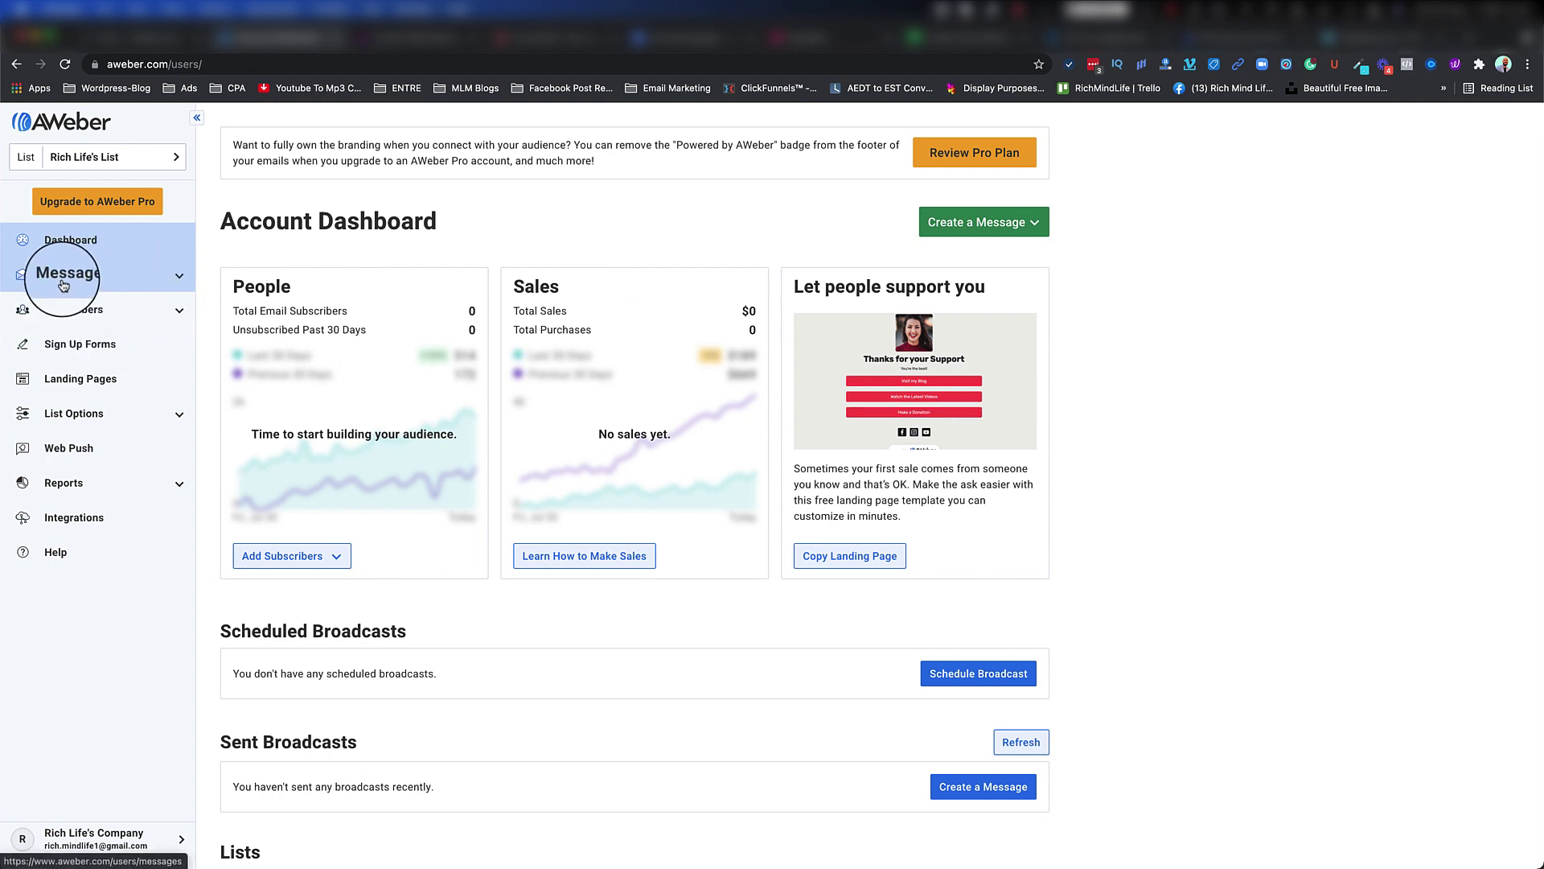
- Open the Campaigns page under Messages and start a new blank campaign
click(180, 279)
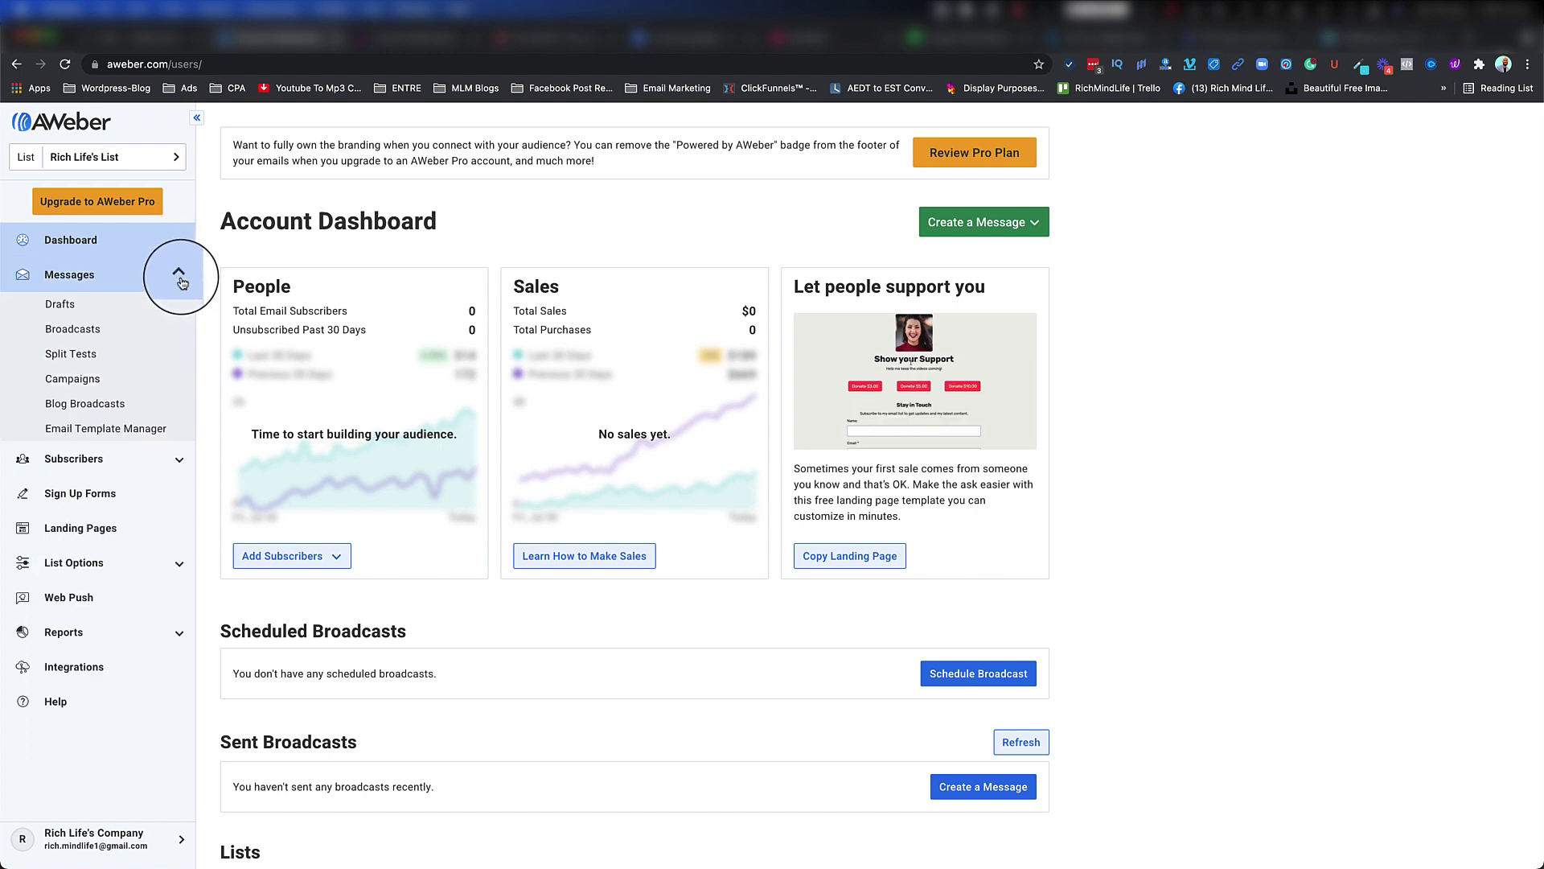
click(73, 383)
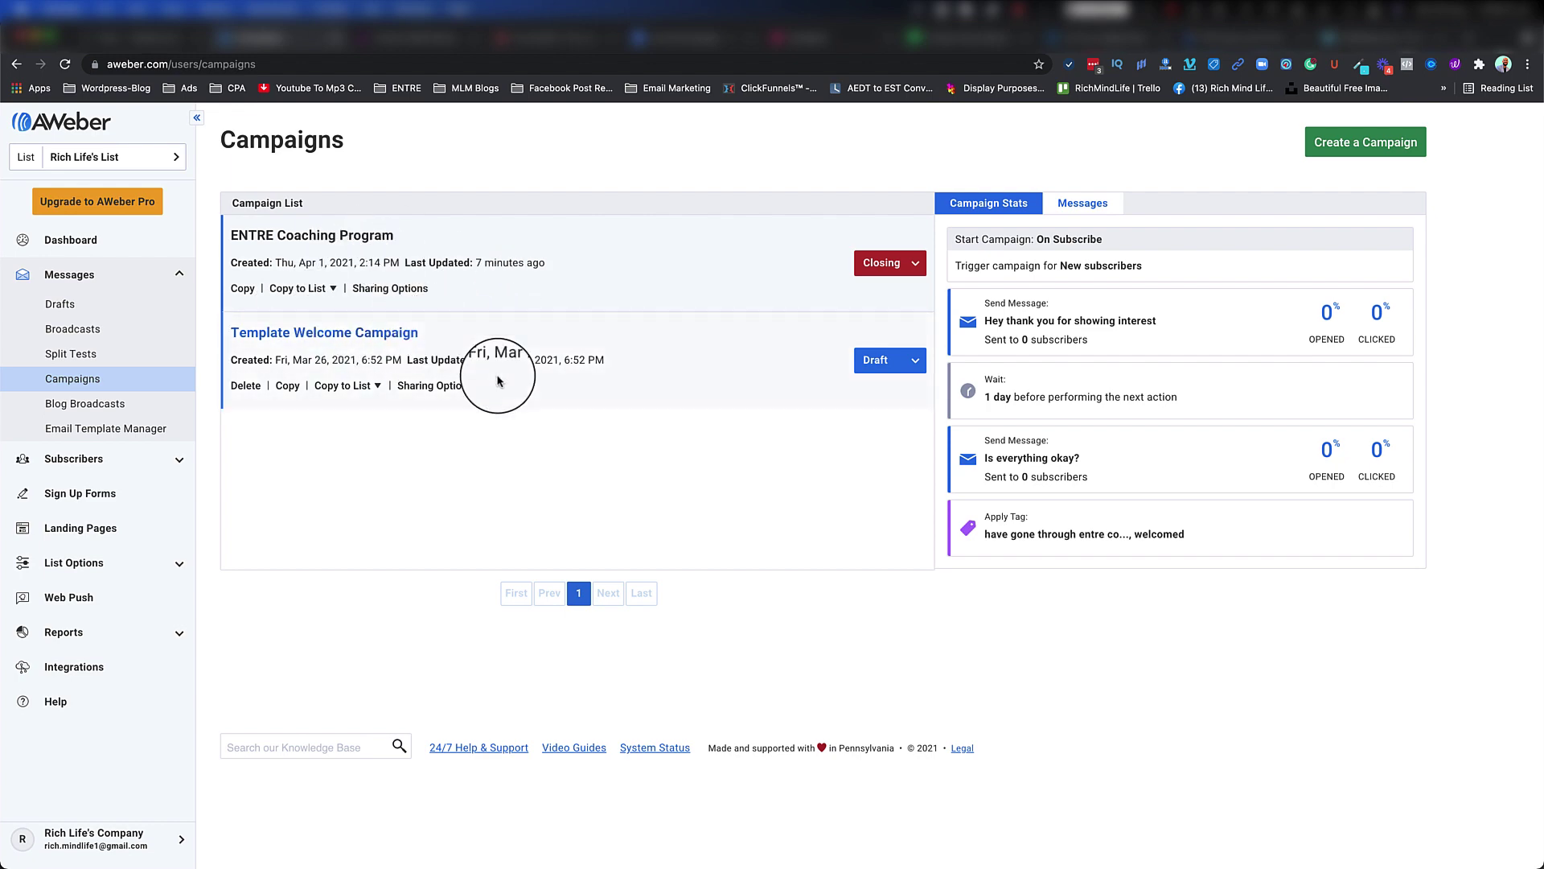
click(1329, 145)
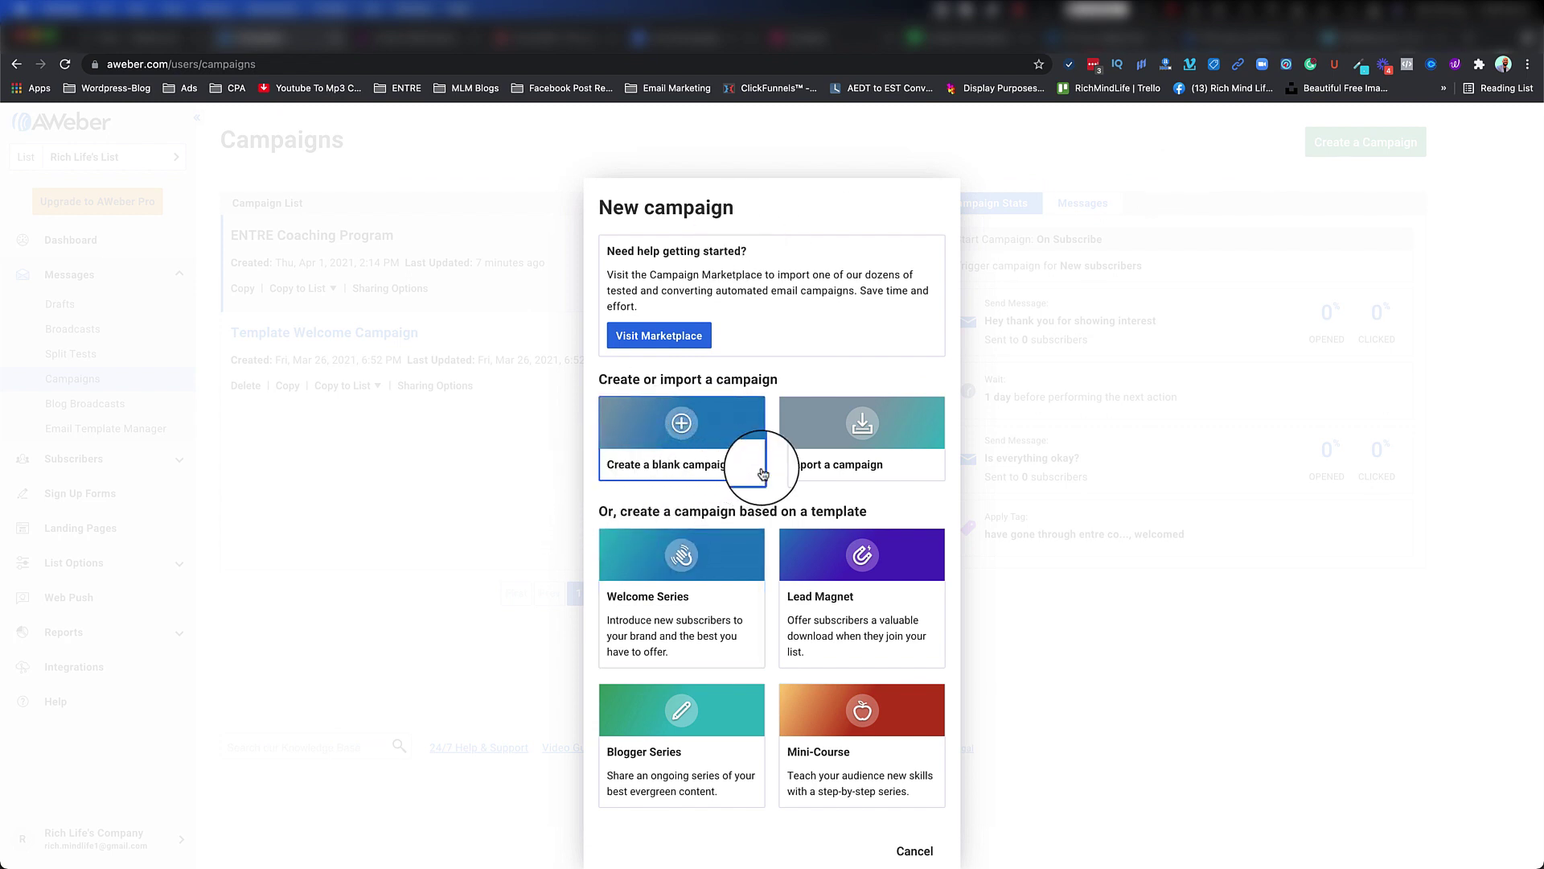
scroll(862, 459, down, 1)
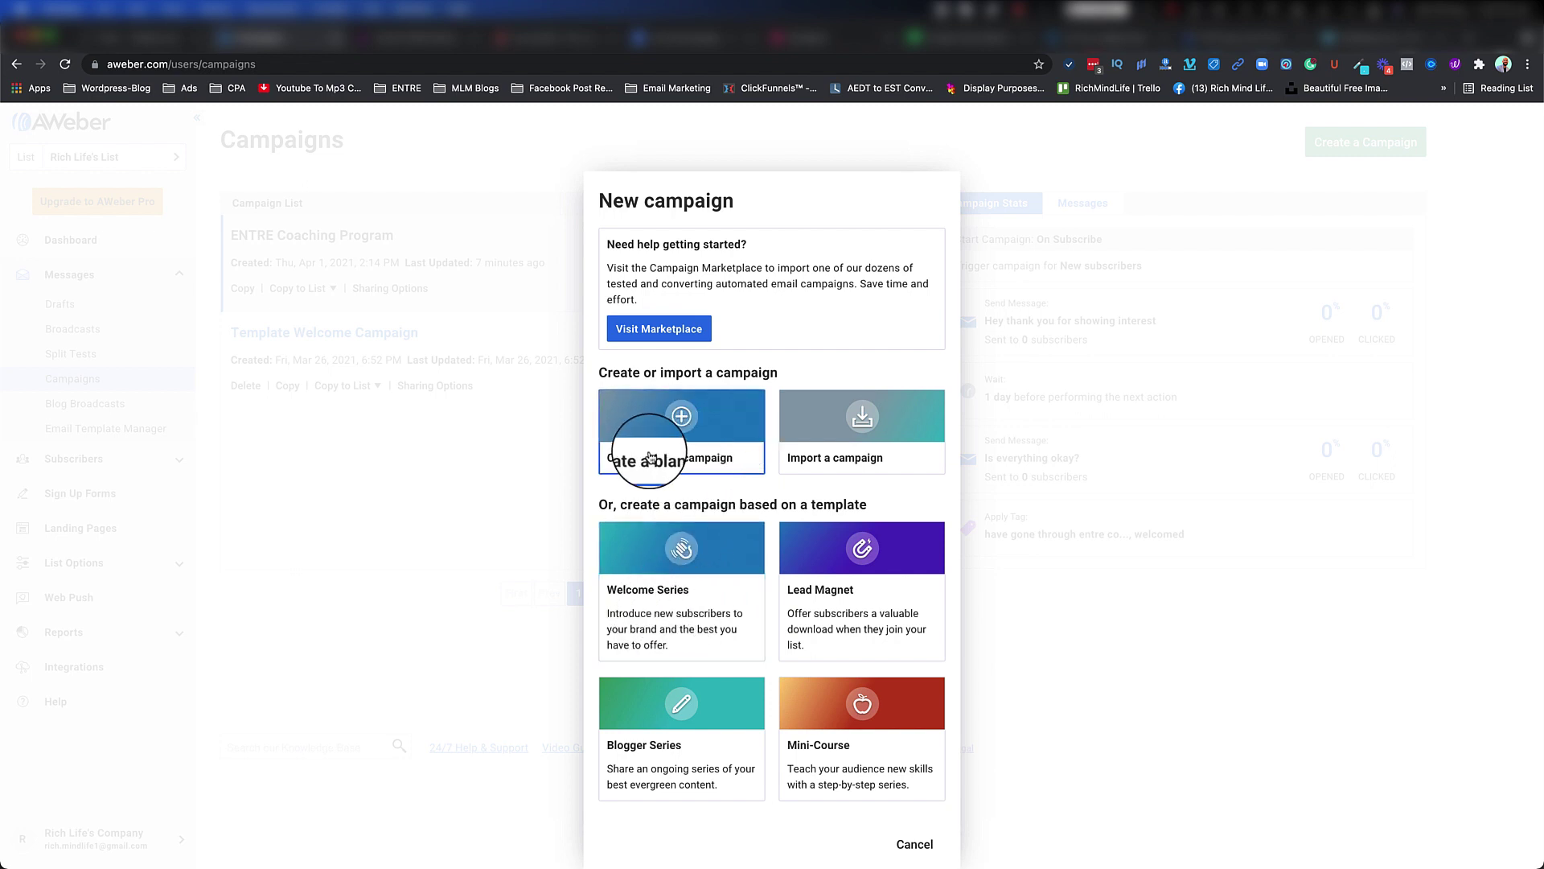
click(676, 414)
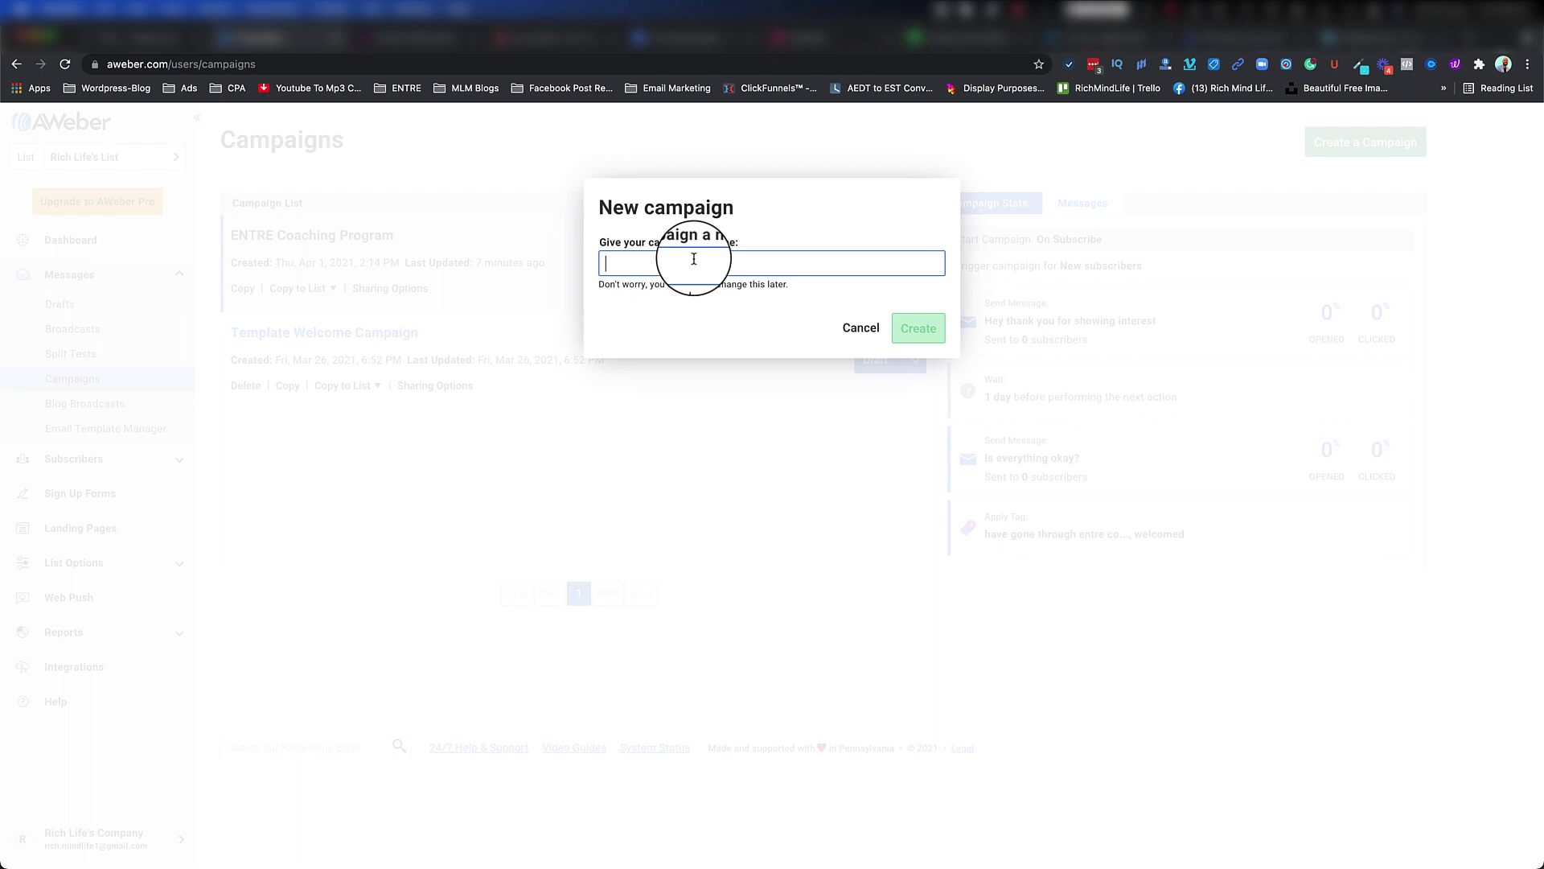
- Name the new campaign "Welcome Series" and create it
text(Wec)
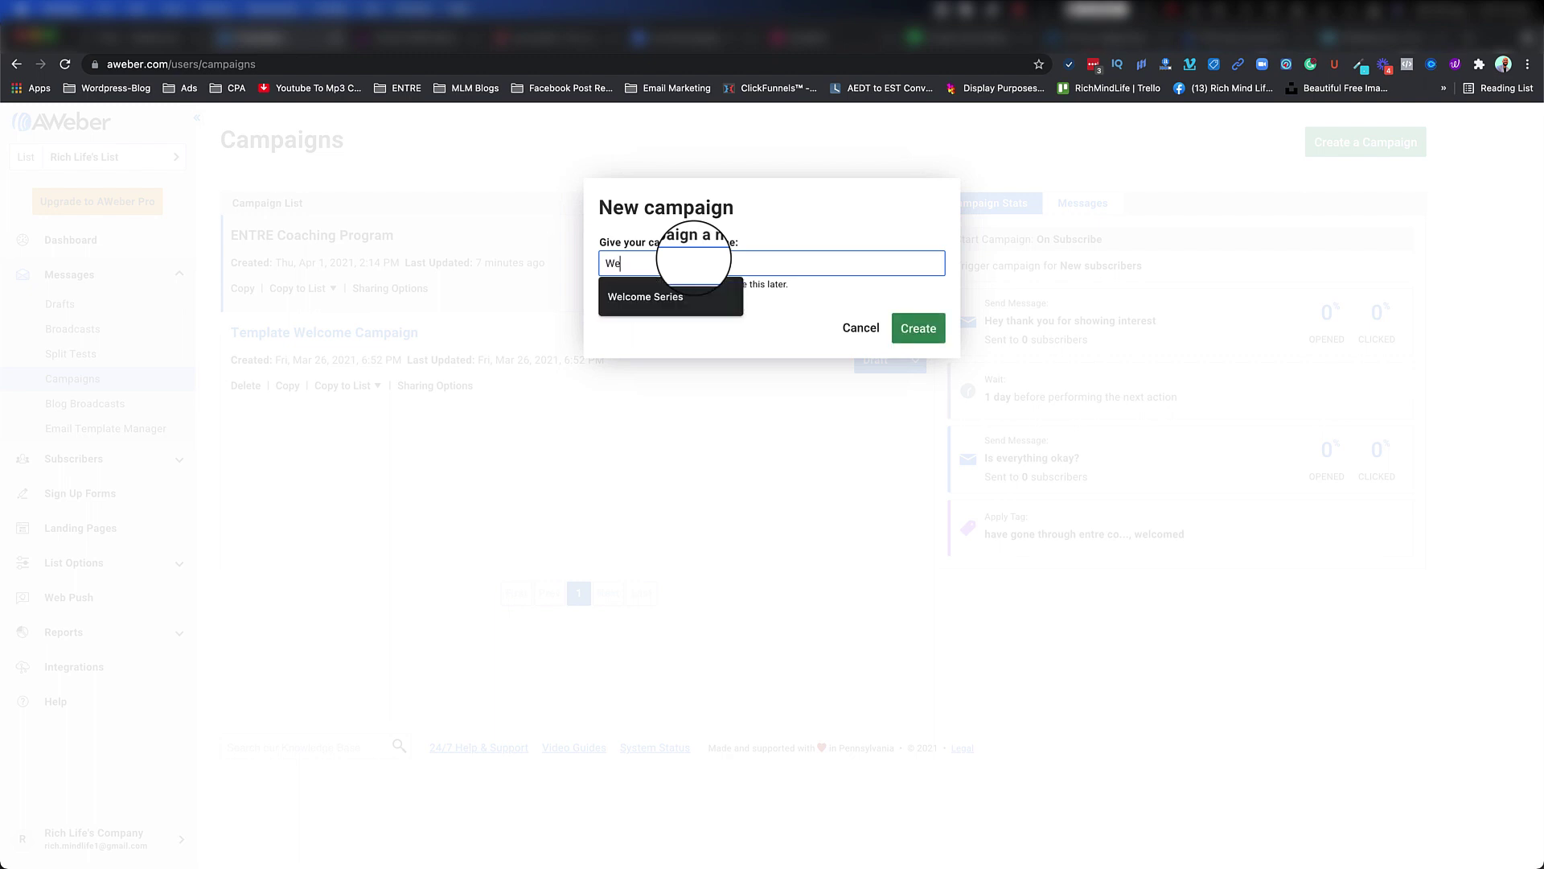
click(647, 300)
drag(604, 286, 755, 289)
click(666, 330)
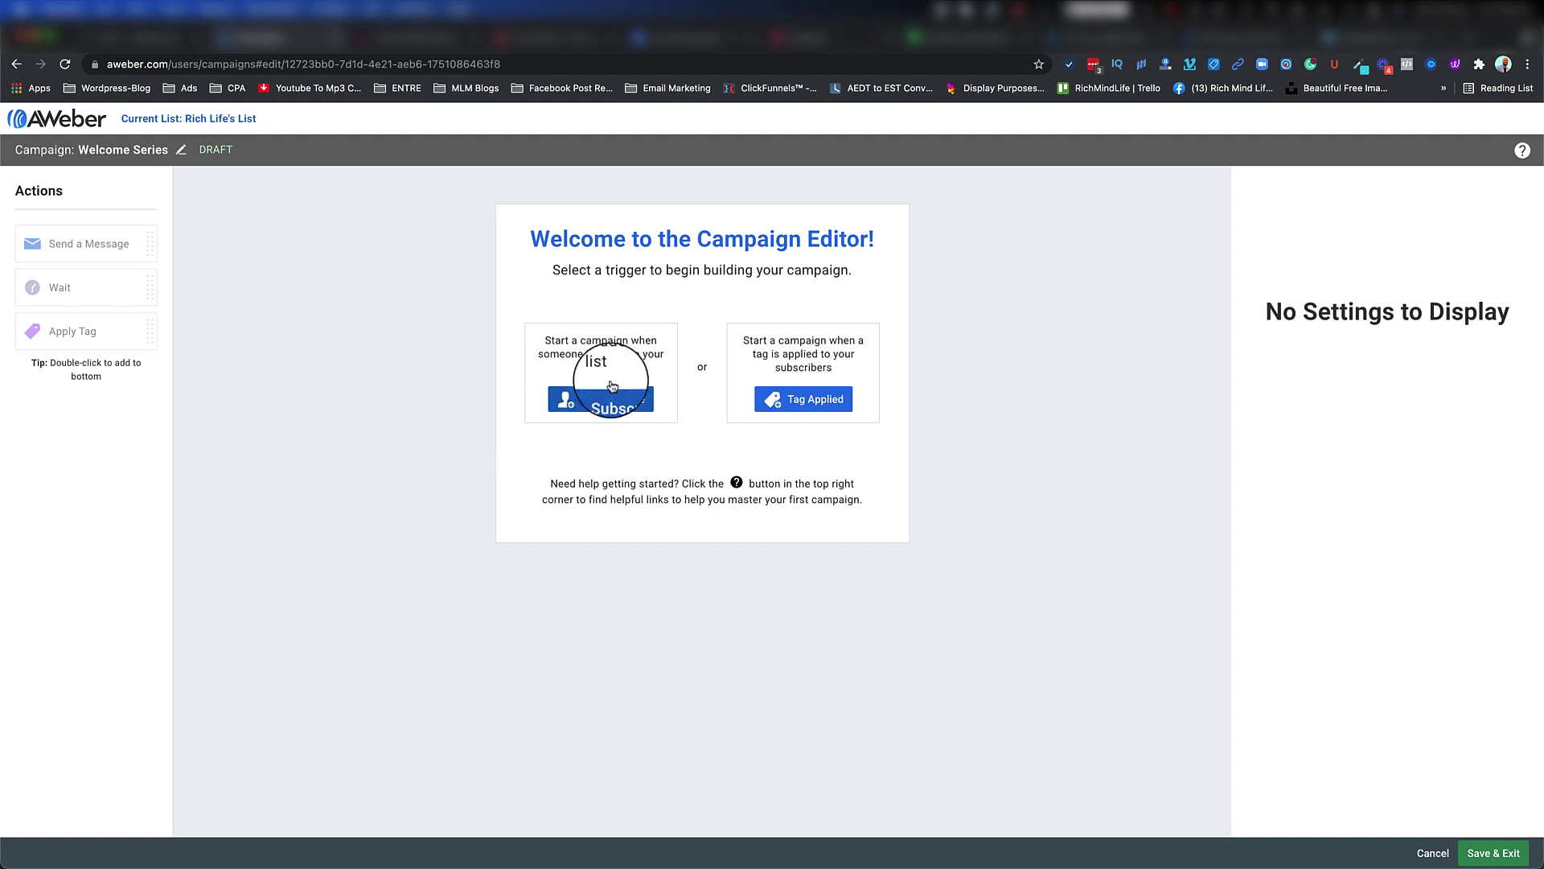
- Examine the descriptions of the On Subscribe and Tag Applied triggers to compare when each starts a campaign
triple_click(542, 363)
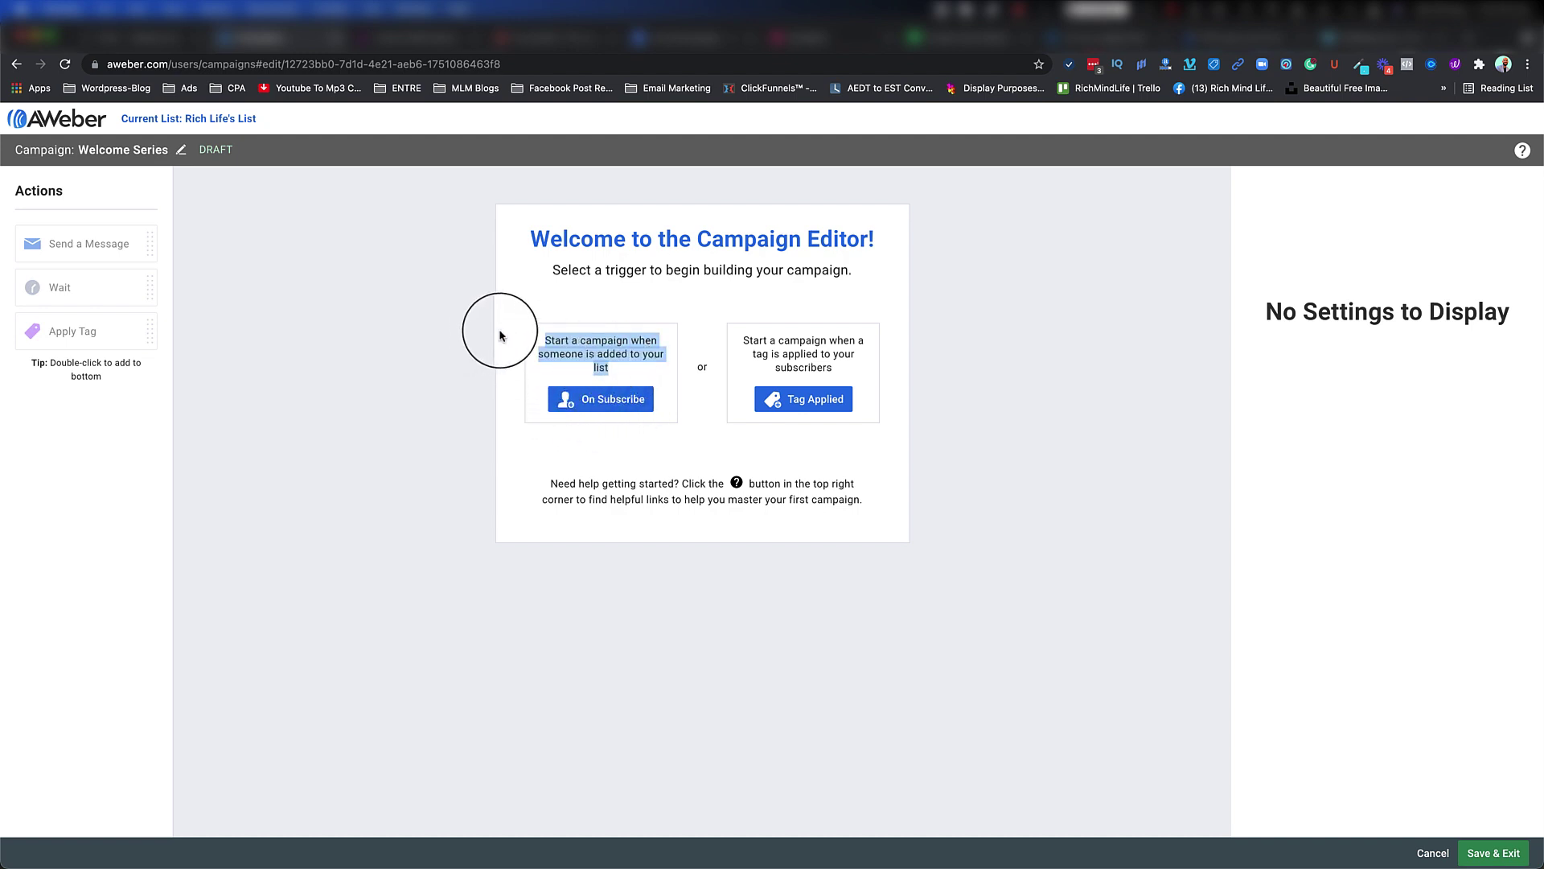
drag(528, 338, 627, 360)
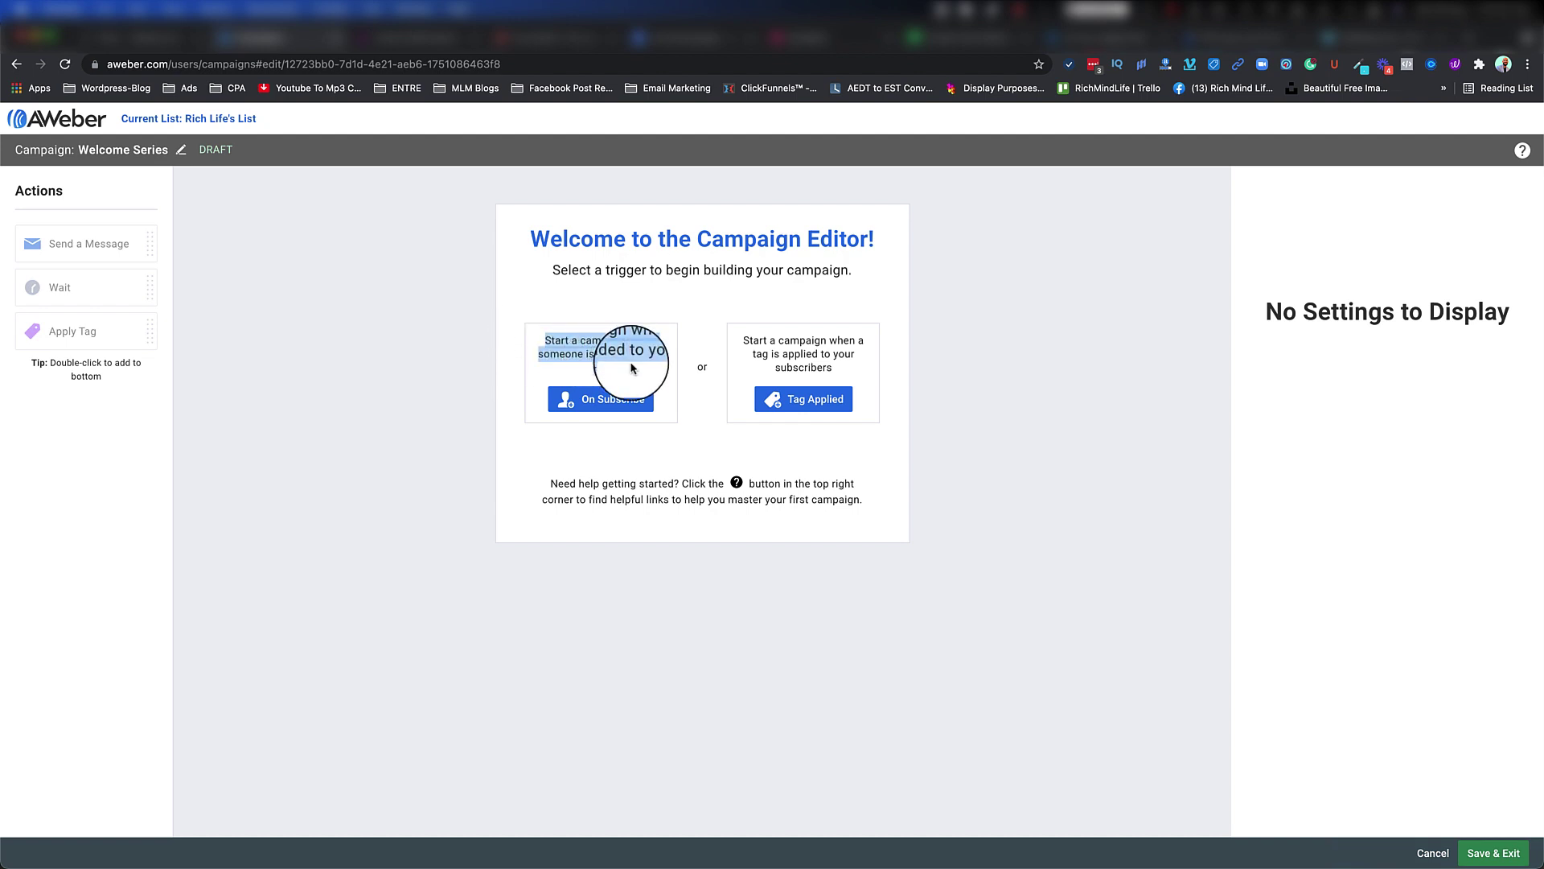
click(567, 356)
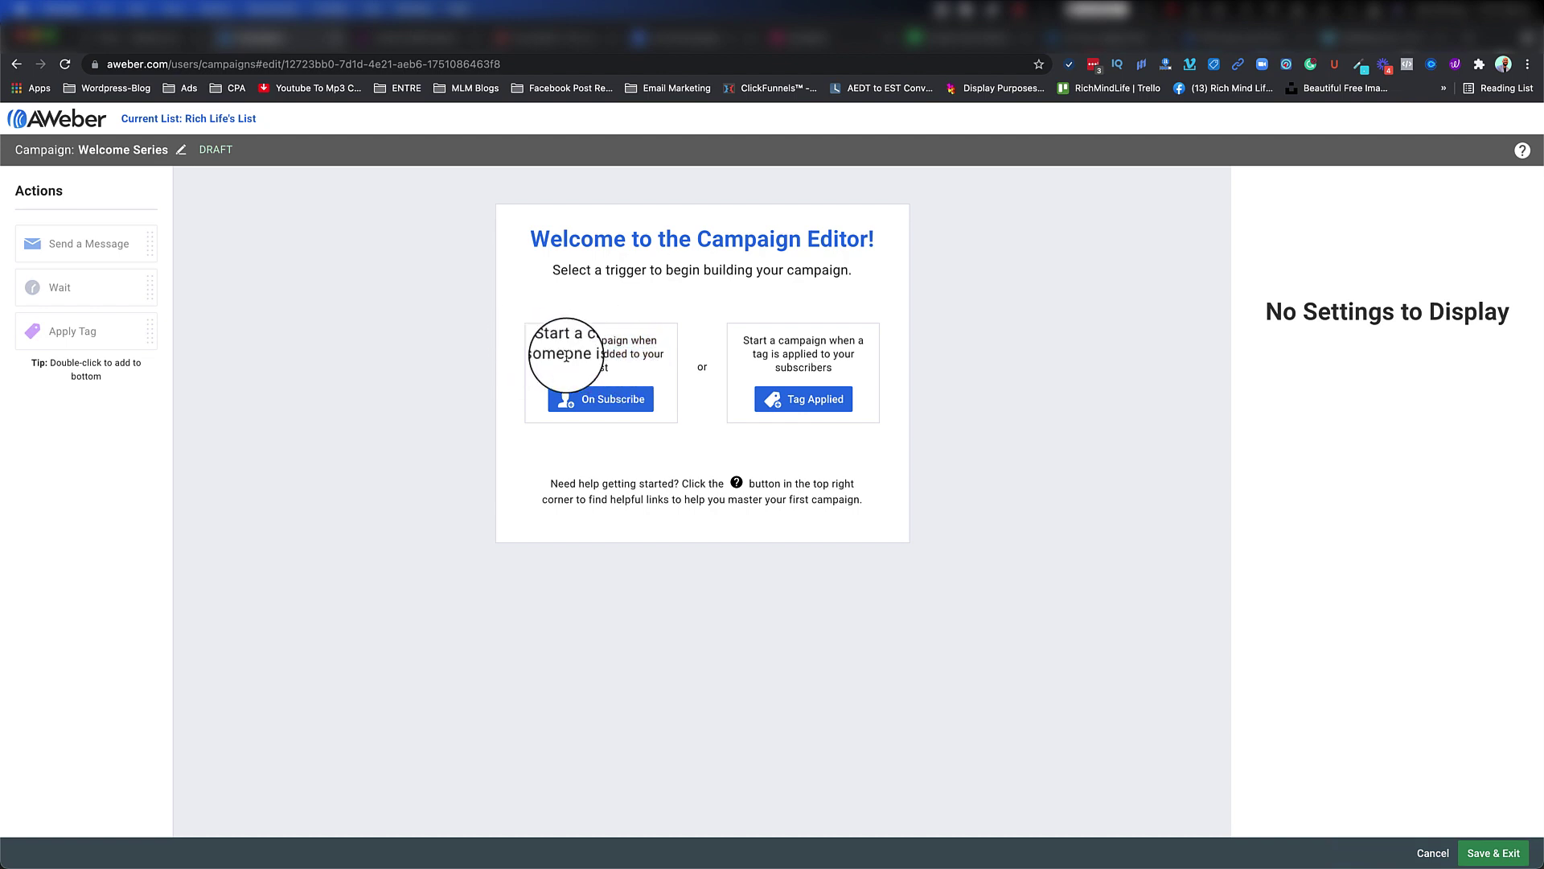
drag(609, 368, 452, 346)
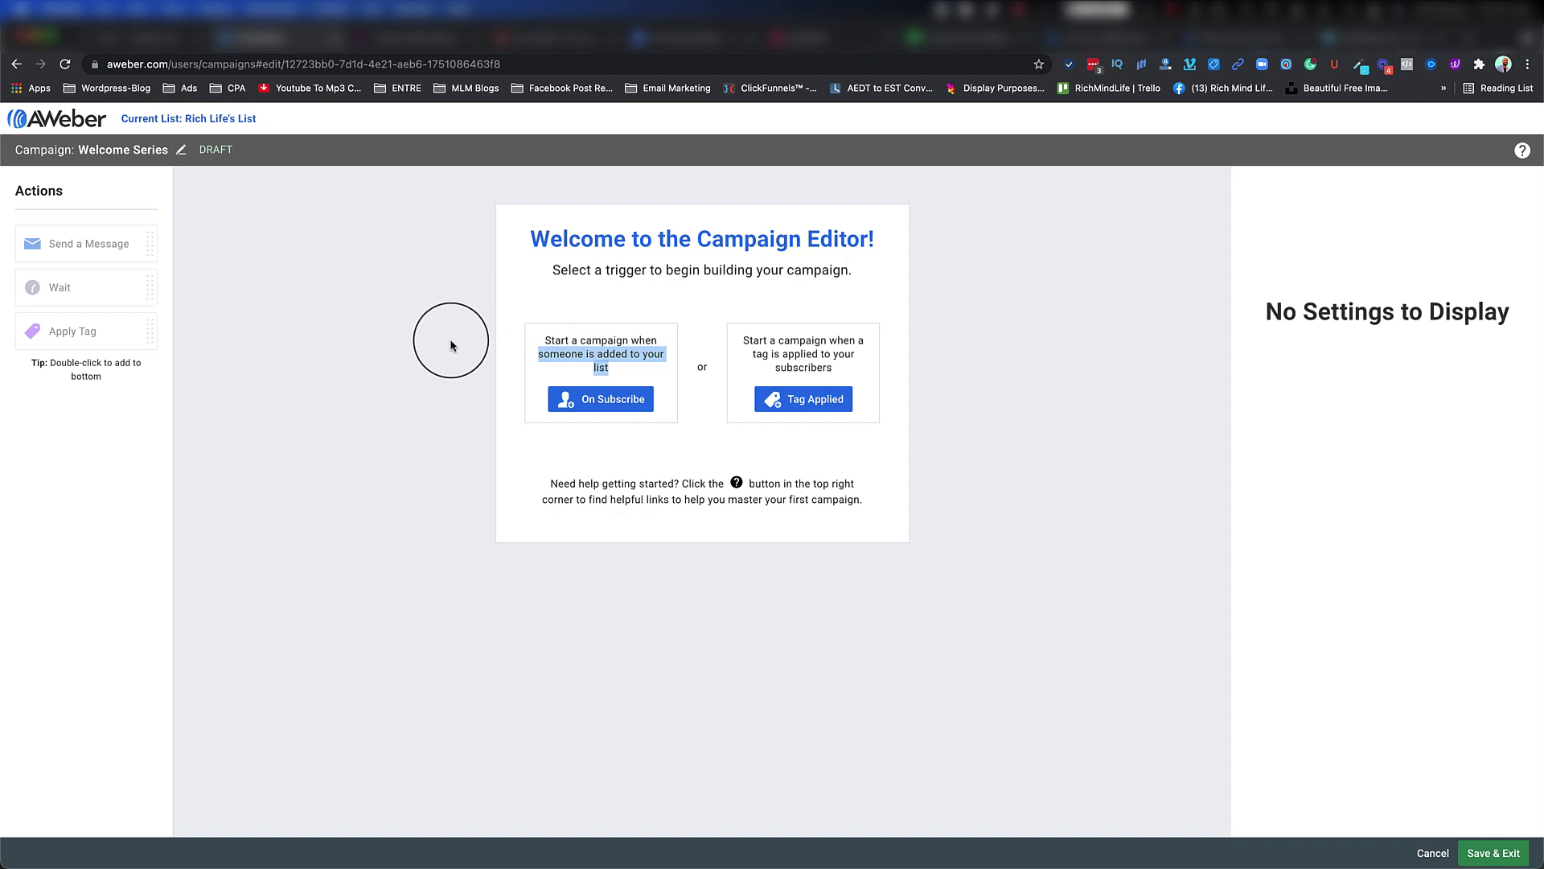
drag(546, 341, 681, 391)
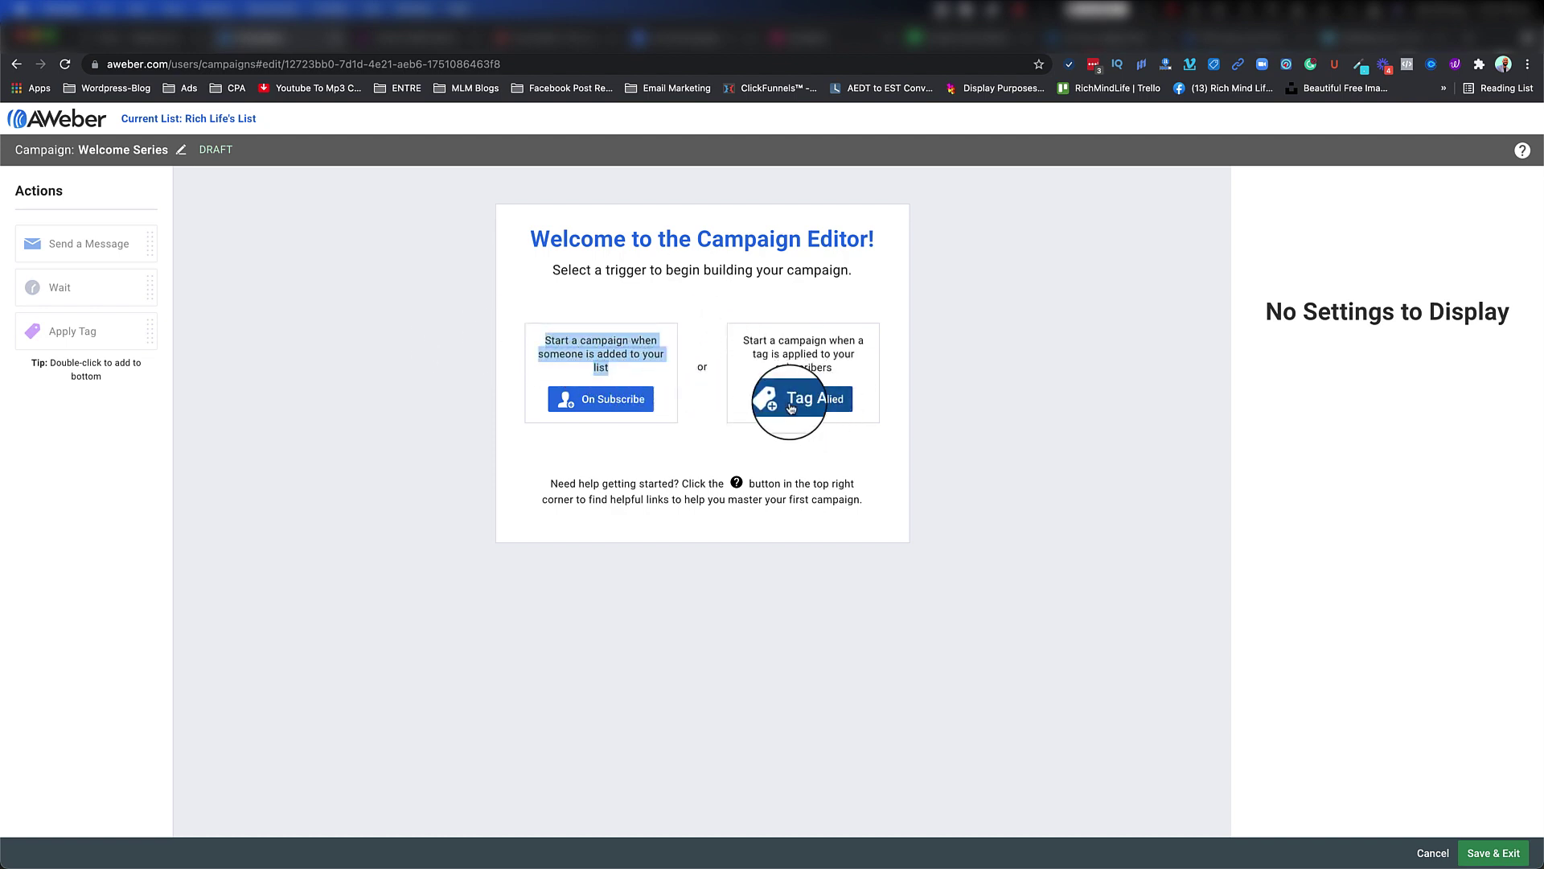
click(747, 341)
drag(740, 344, 827, 364)
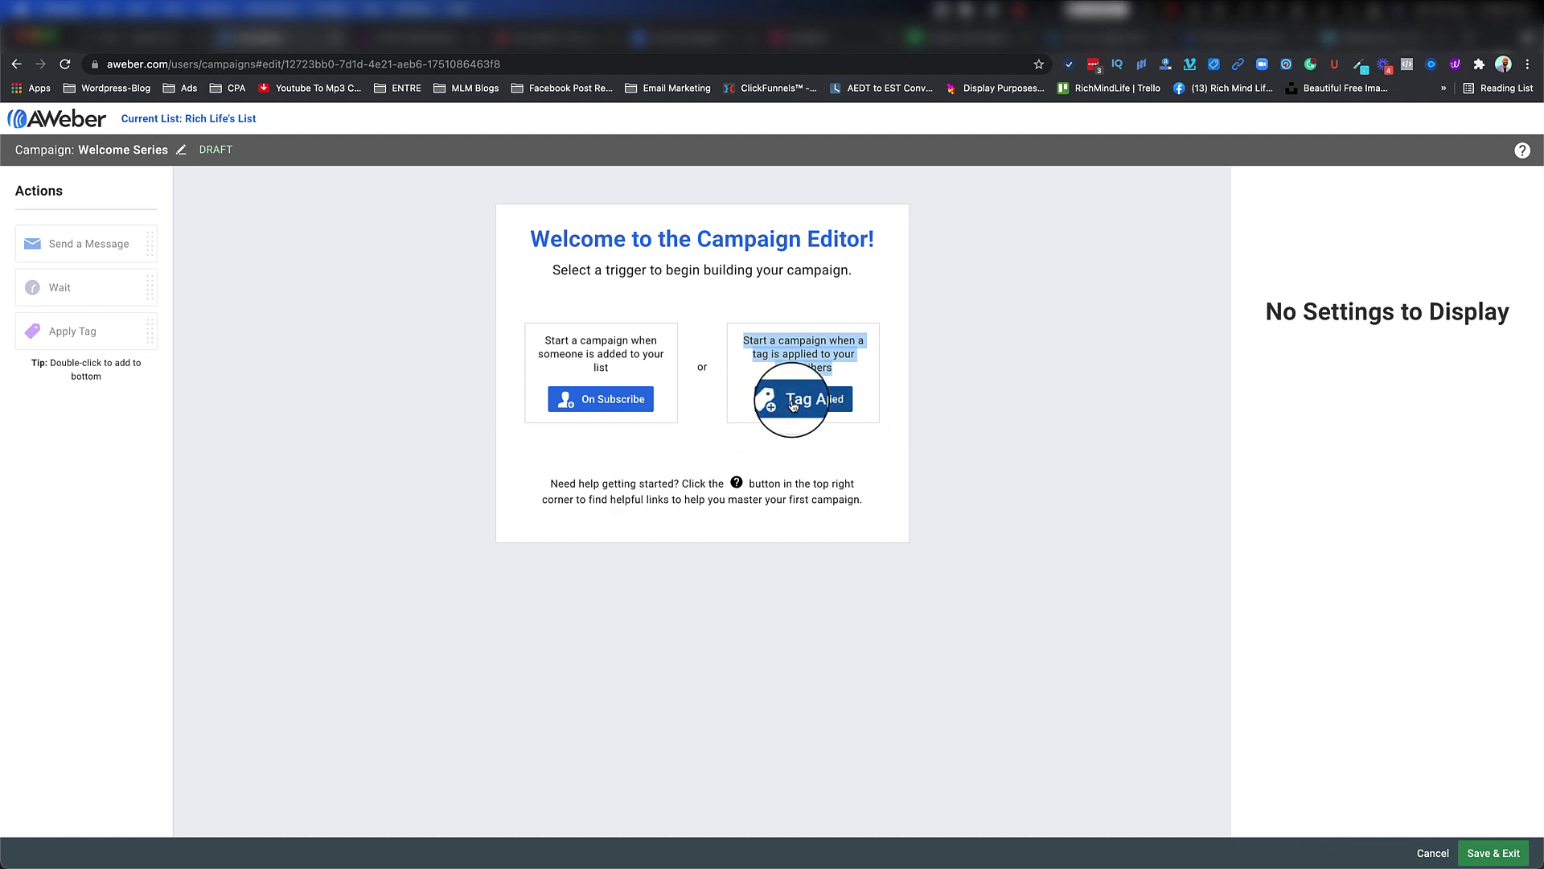
click(741, 366)
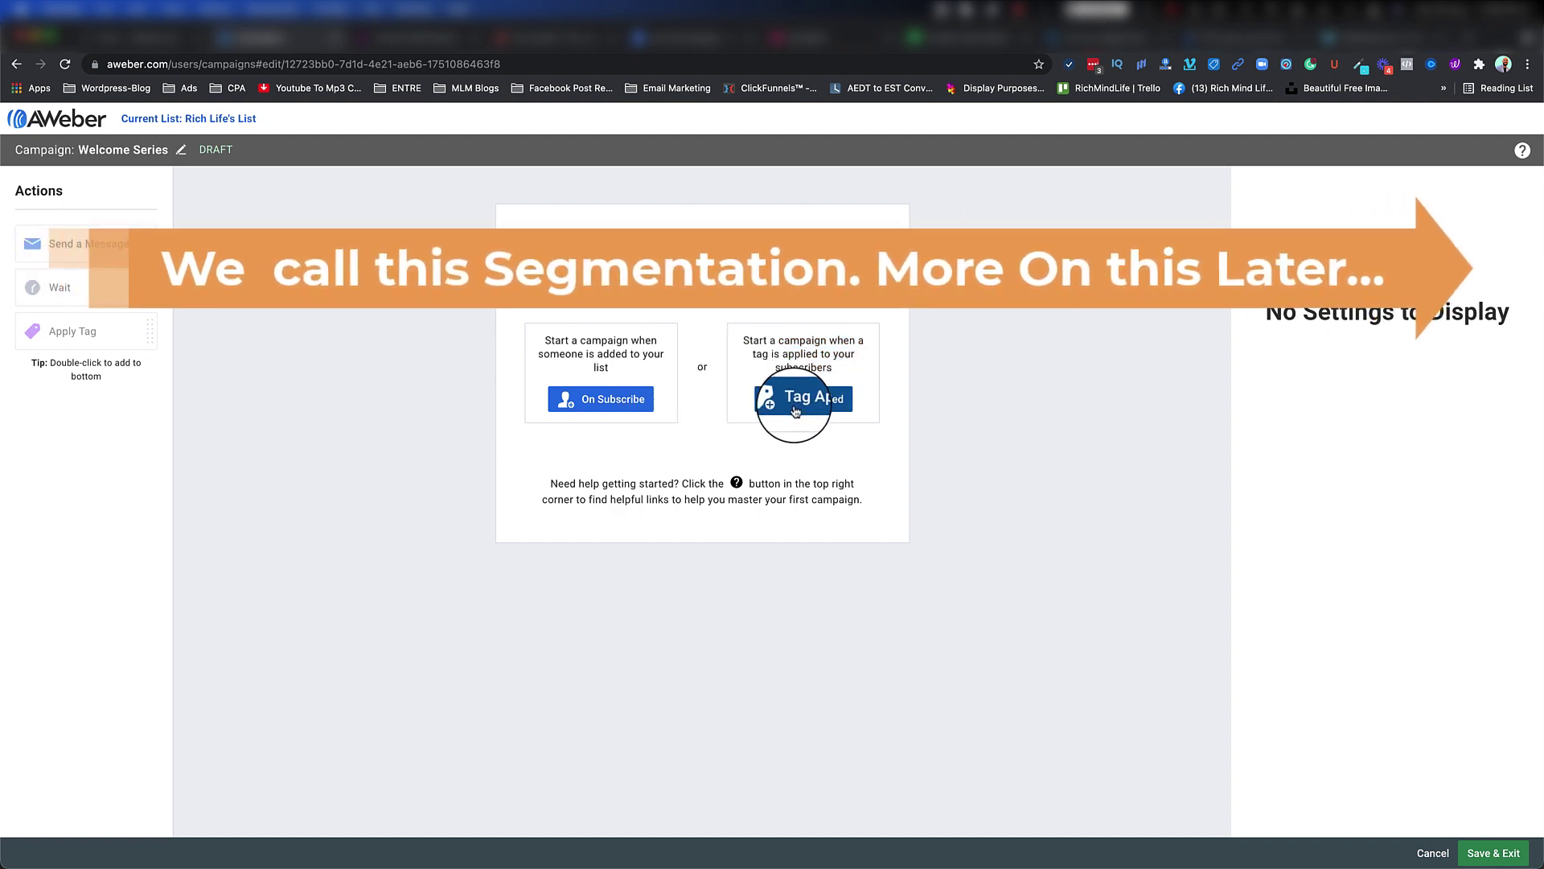
- Set the campaign trigger to On Subscribe and add an Apply Tag action that adds the tag "start welcome campaign"
click(594, 405)
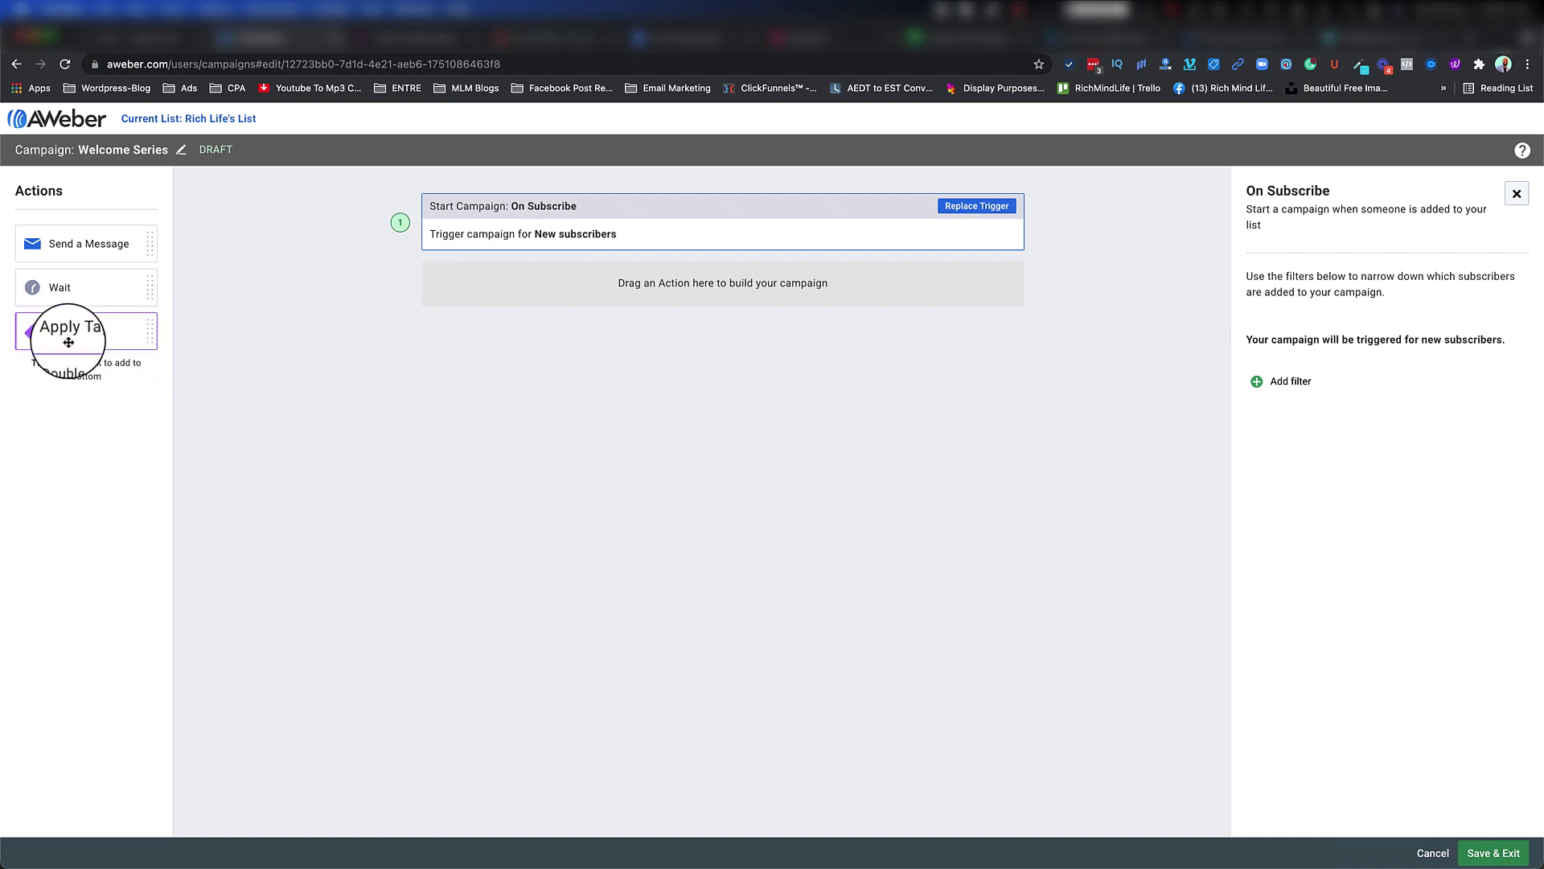
drag(58, 341, 184, 330)
drag(395, 306, 579, 300)
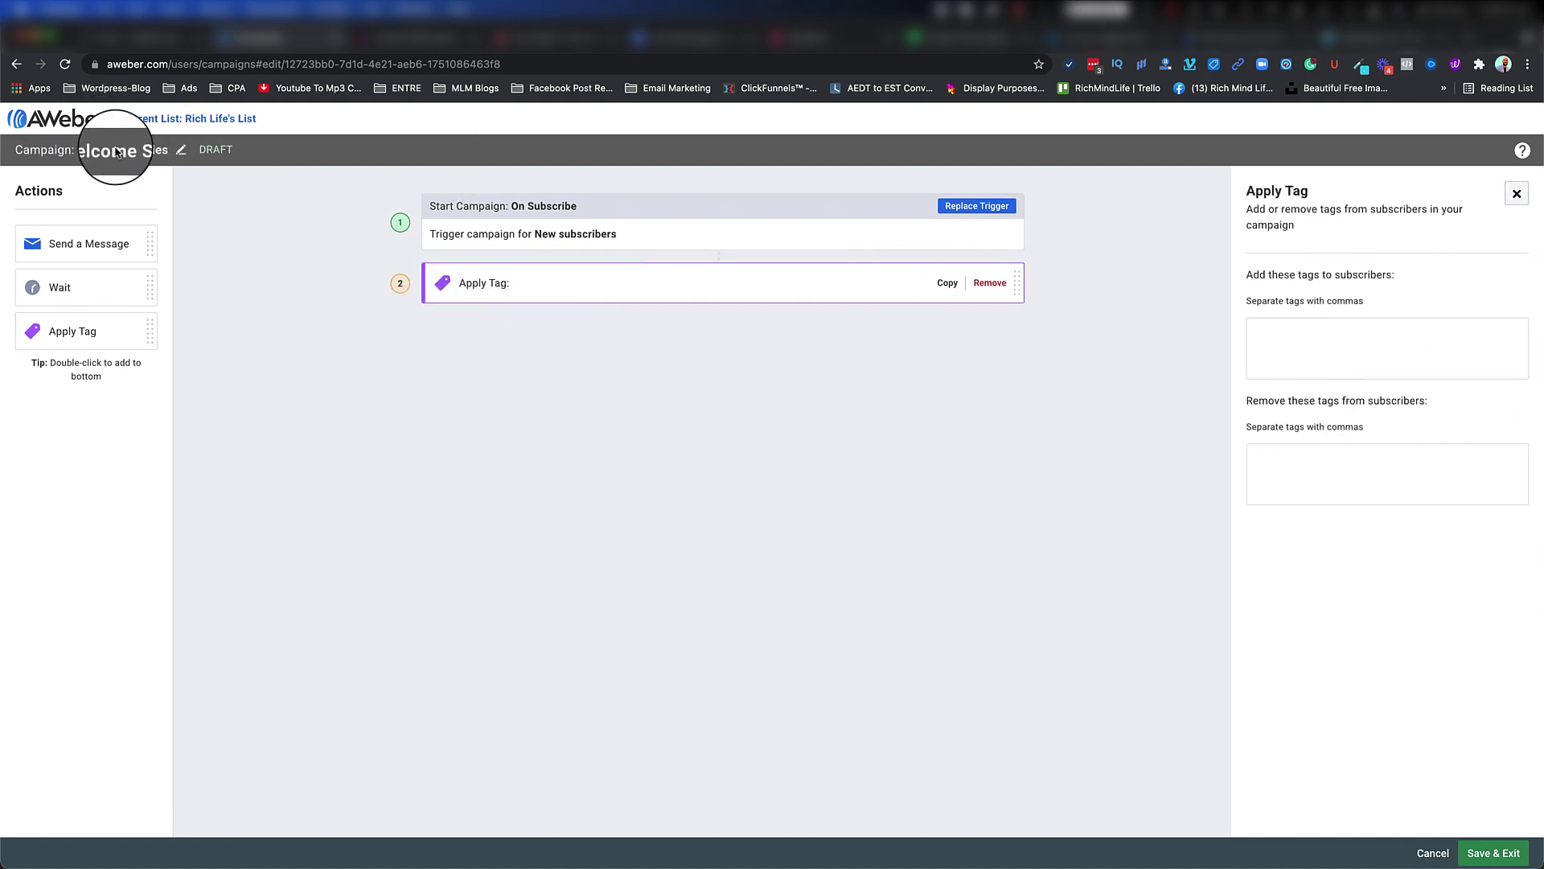
click(1297, 357)
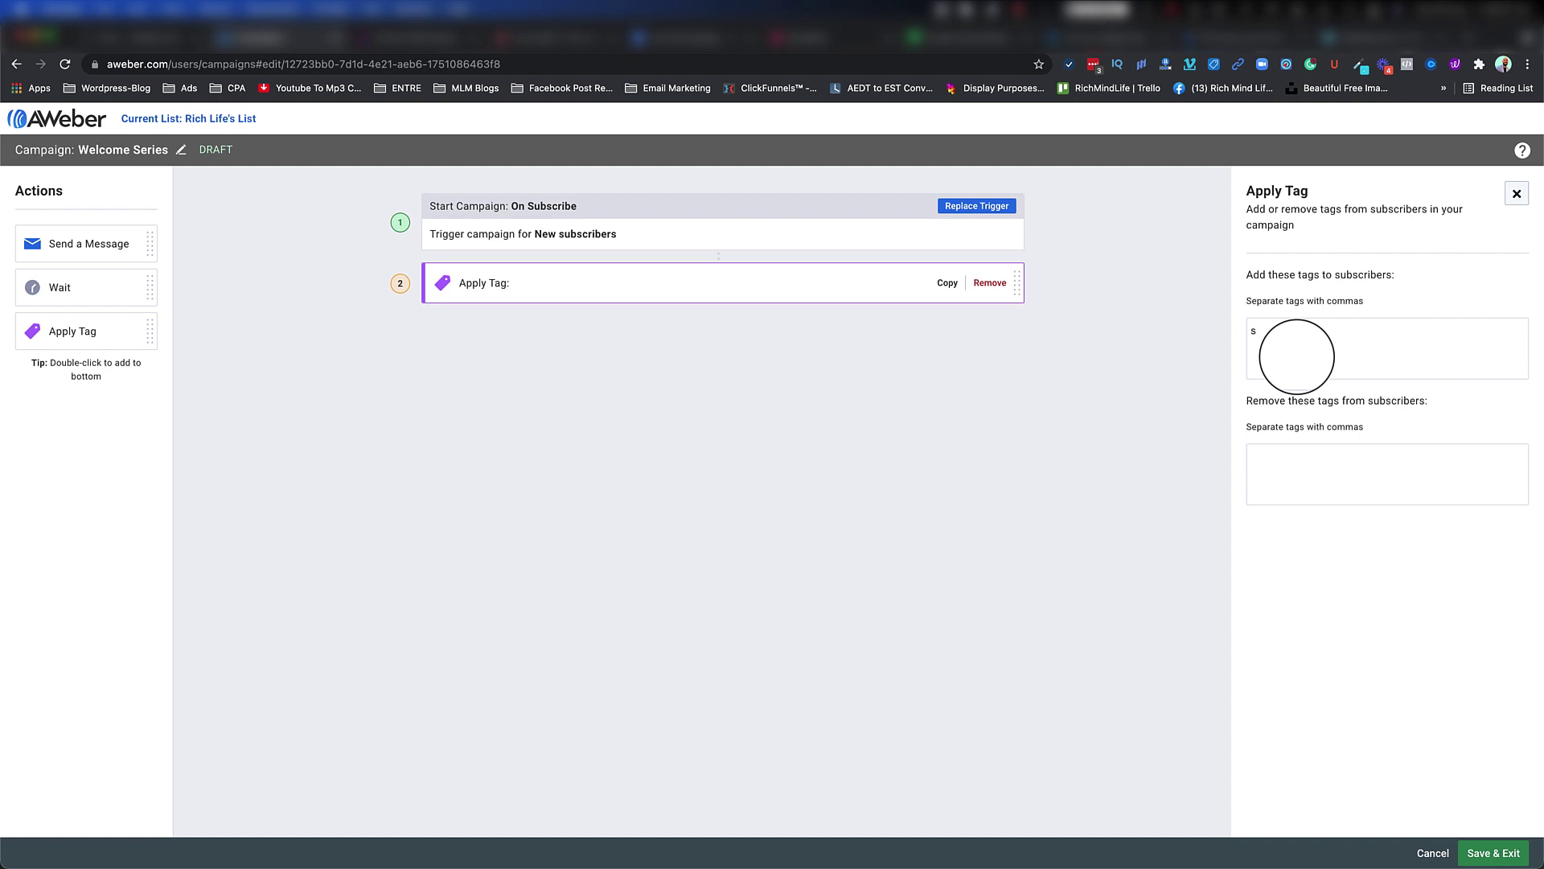
text(start welcome campaign)
key(Return)
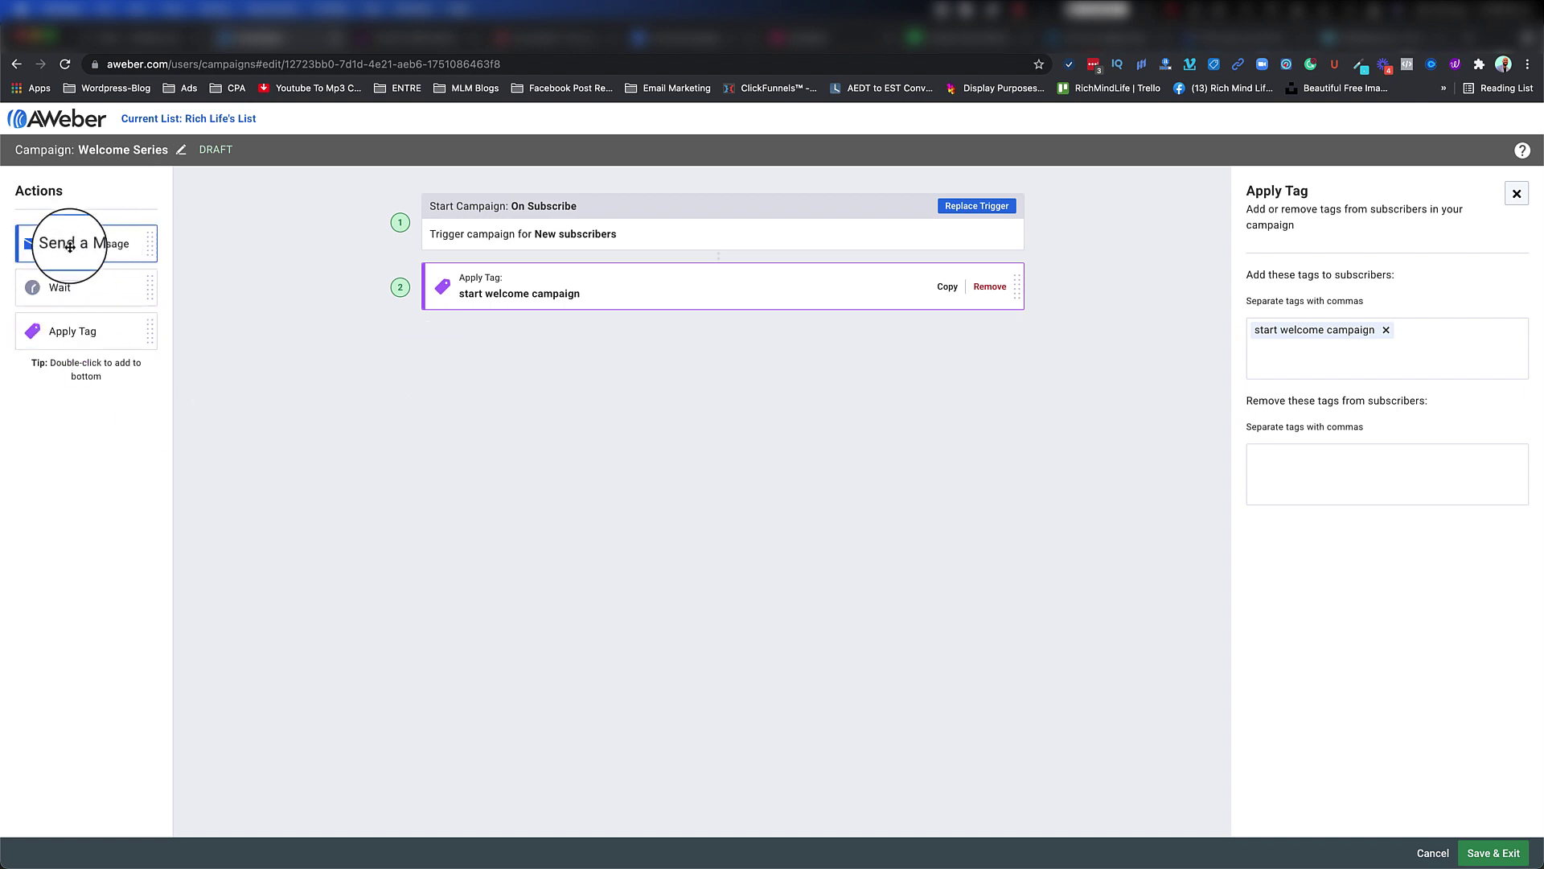
- Add a Send a Message action after the tag and create its message in the Drag & Drop Email Builder
drag(72, 241, 626, 315)
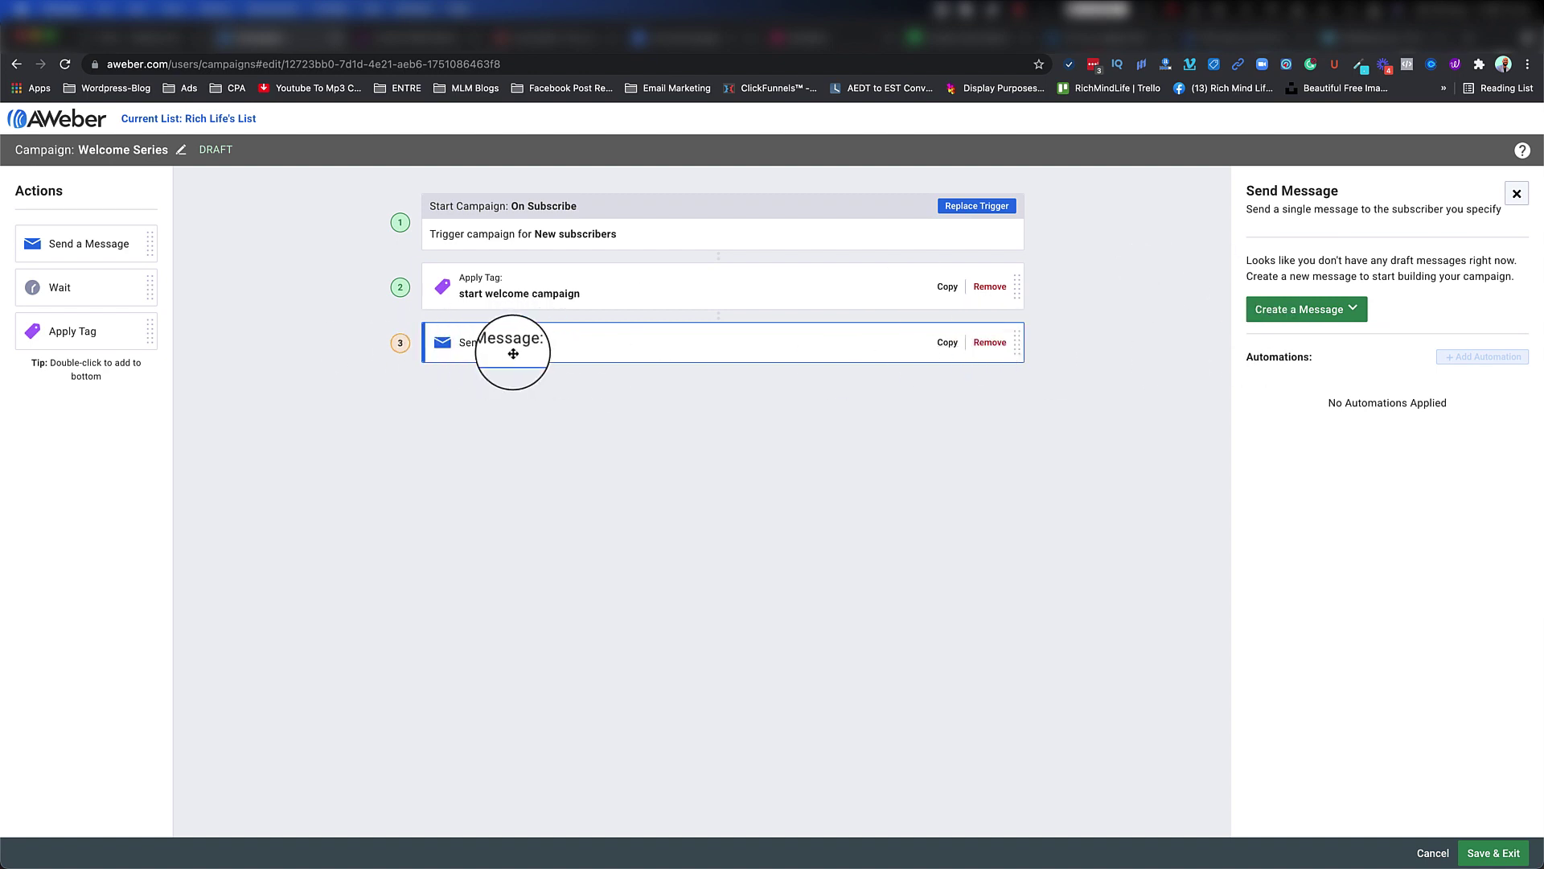
click(1291, 320)
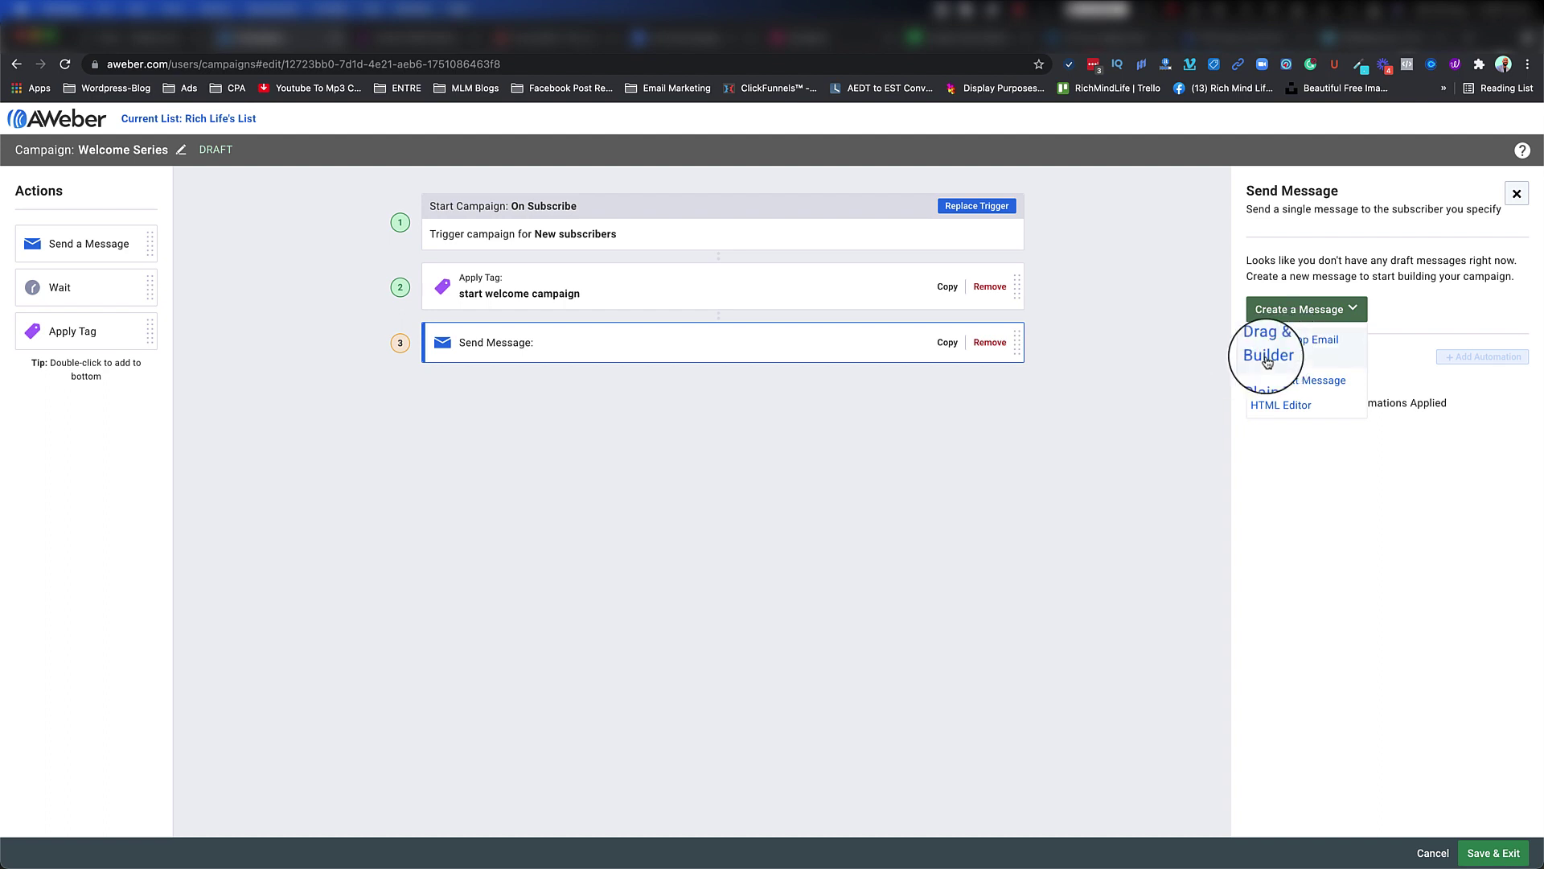
click(1293, 351)
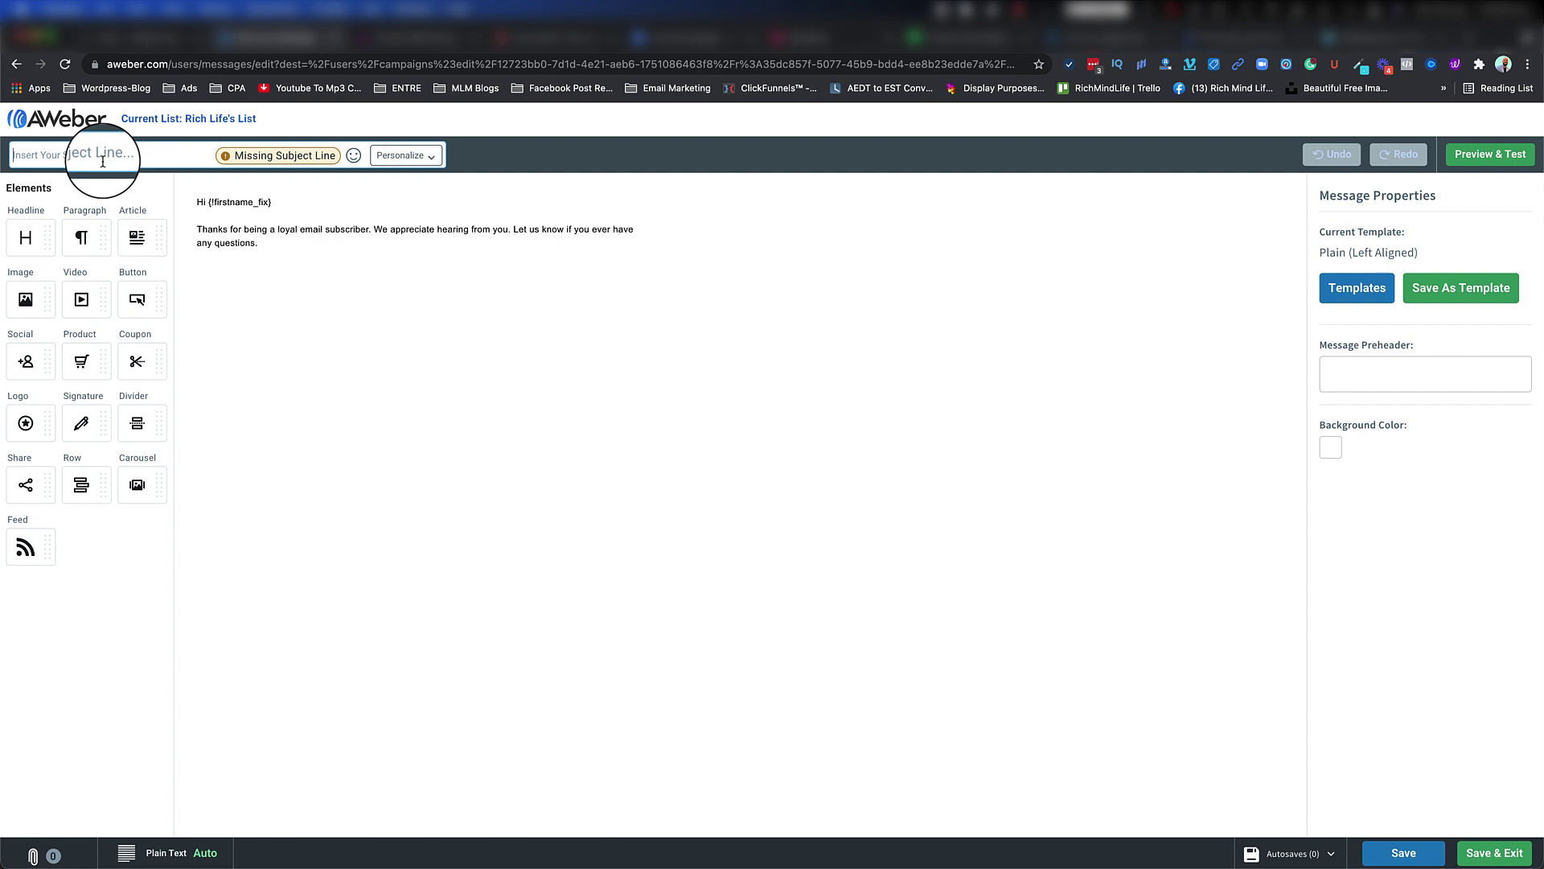
- Set the subject line to "hey {!firstname_fix}, you're all set", inserting the subscriber's first name as a personalization field
click(103, 161)
text(hey)
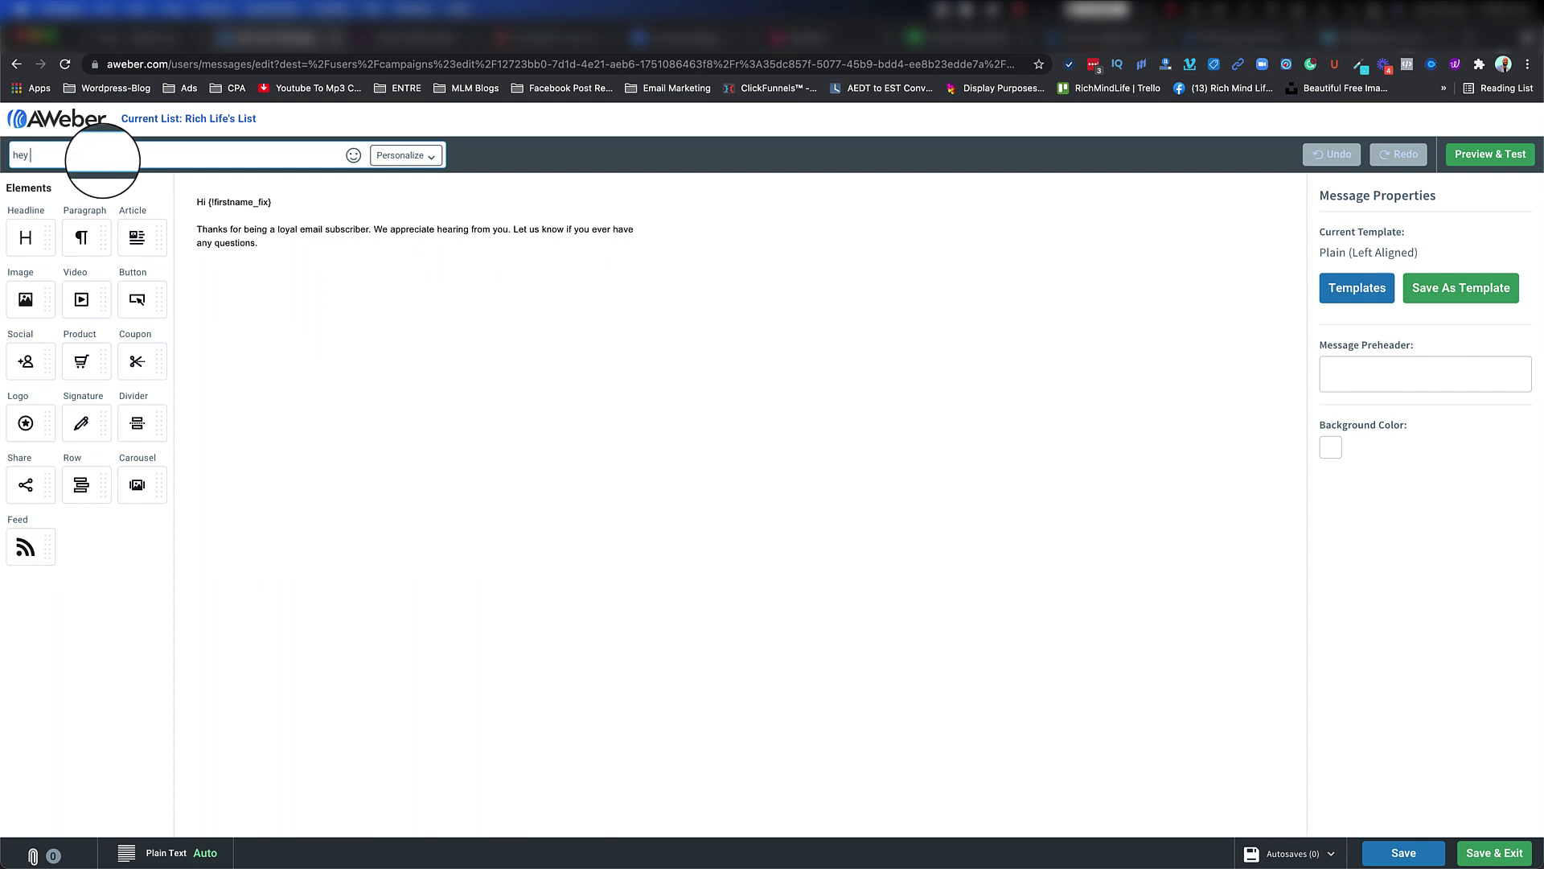
click(426, 156)
click(426, 180)
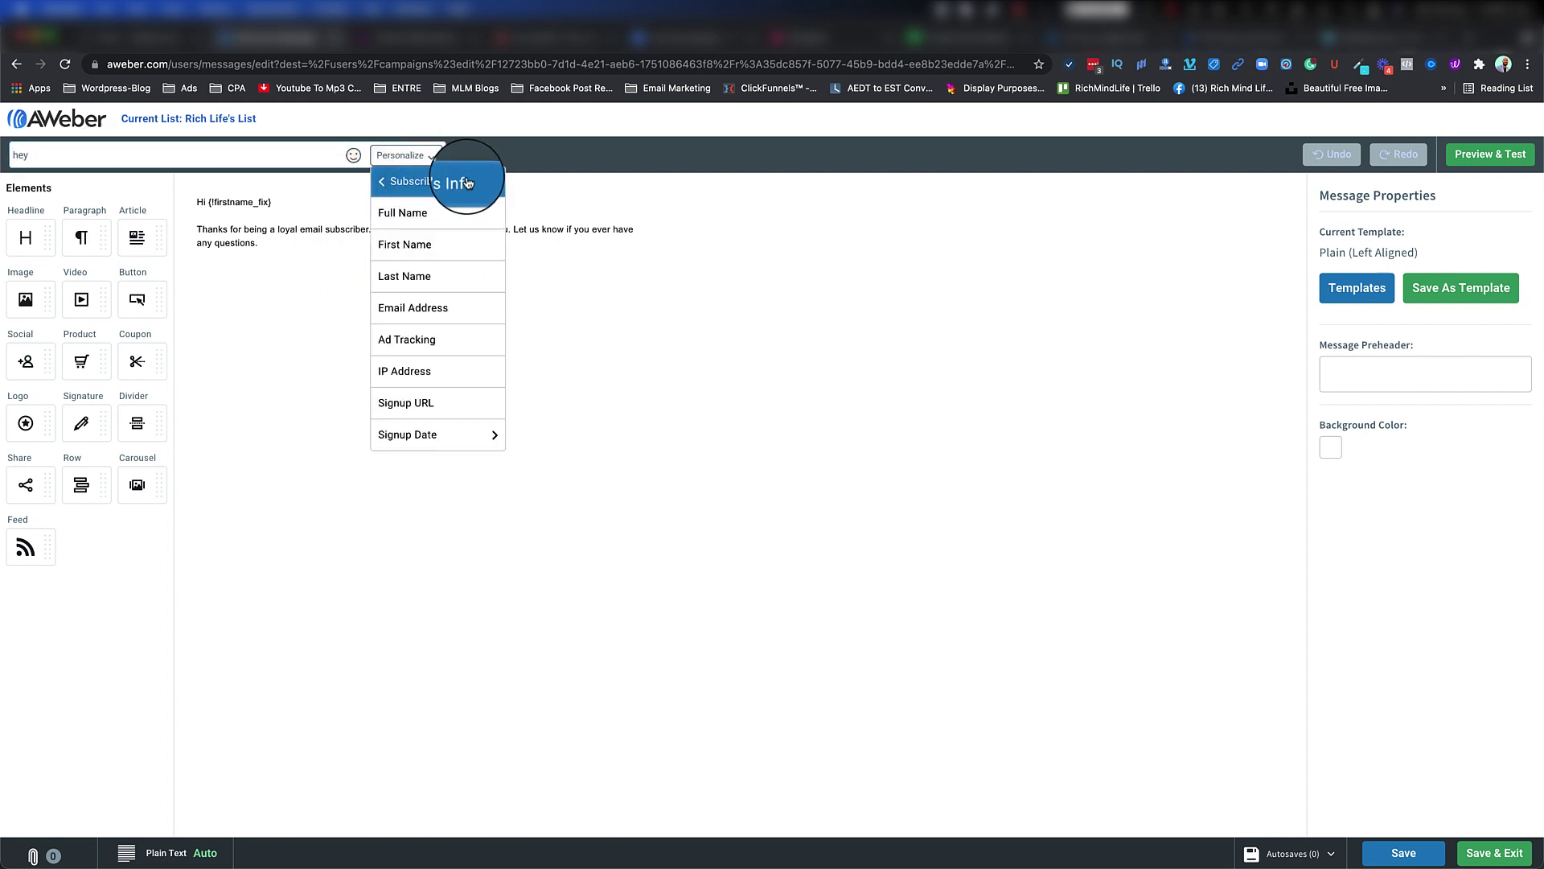
click(427, 246)
text(,)
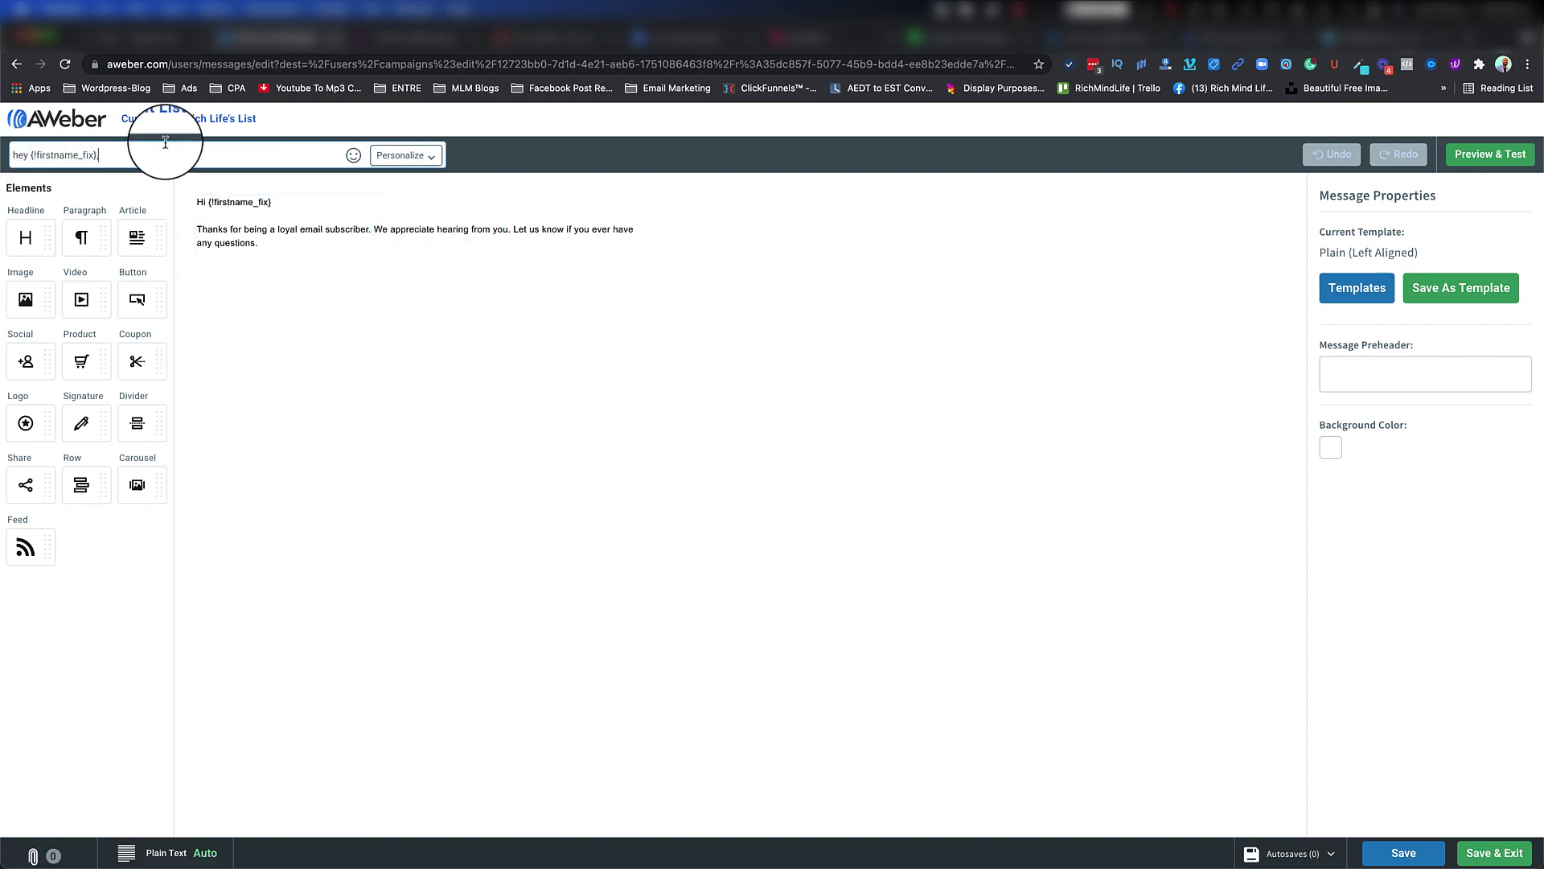
drag(30, 155, 96, 155)
click(128, 166)
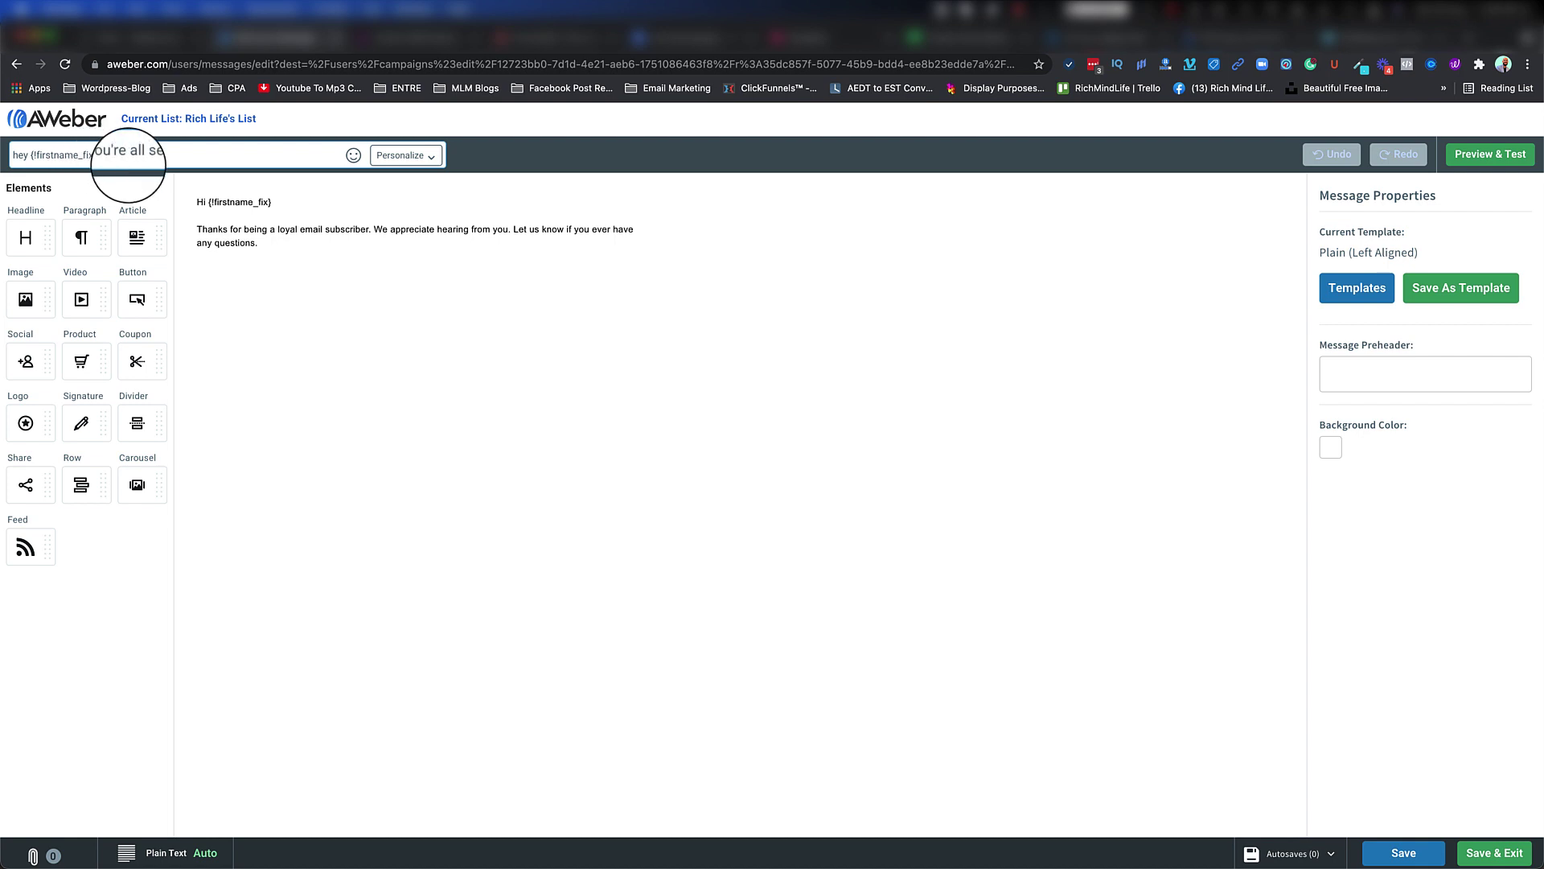
- Replace the body sentence with "Thanks for subscribing, here is the information the you've requested." and start a new paragraph below it
click(336, 237)
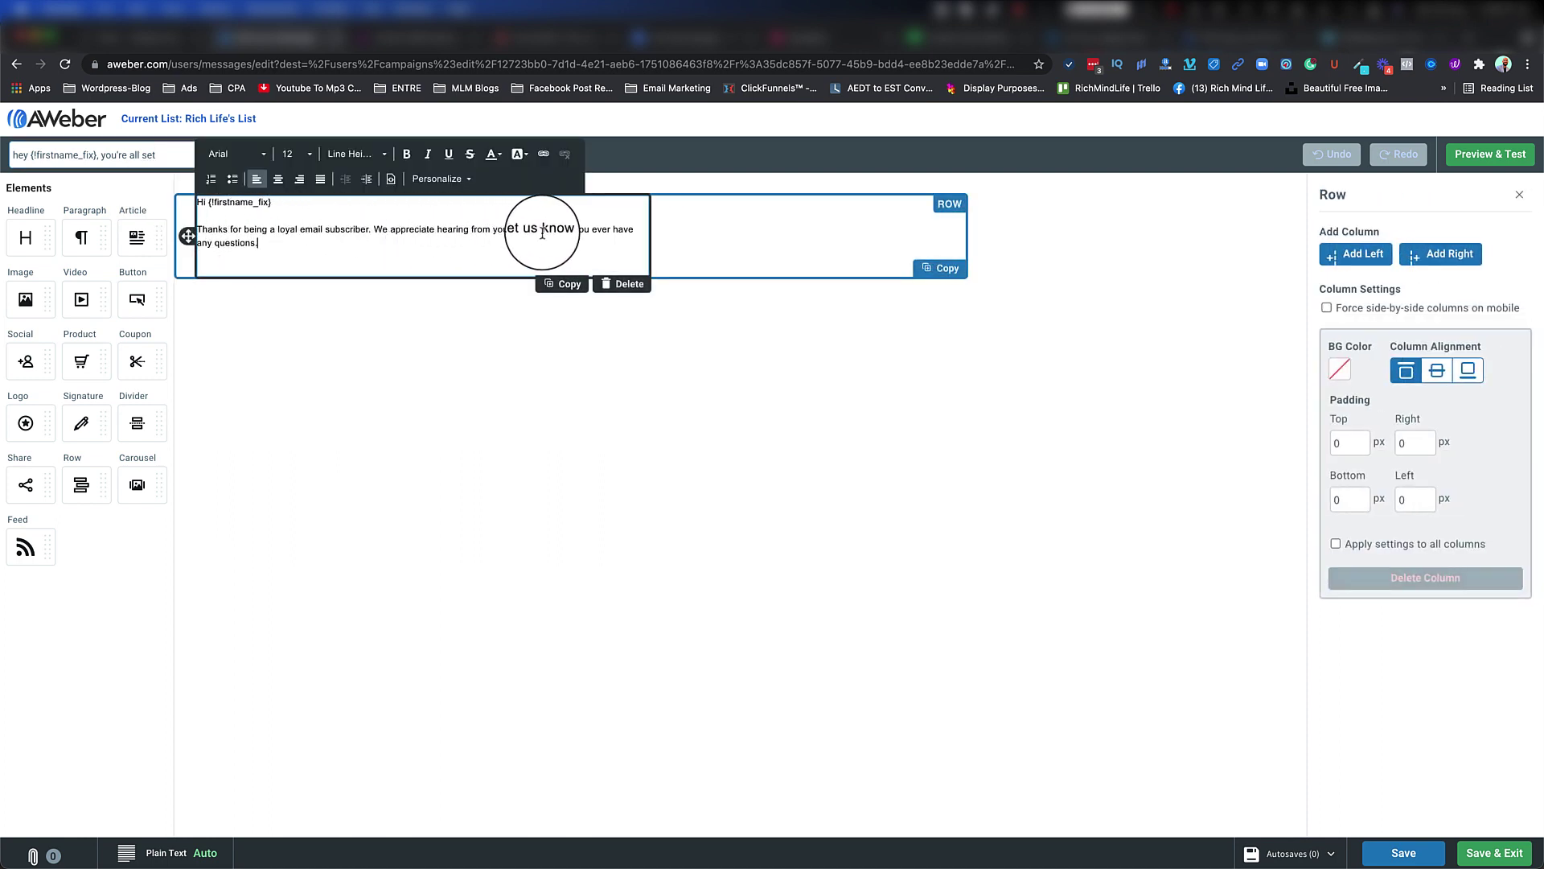
drag(332, 248, 230, 233)
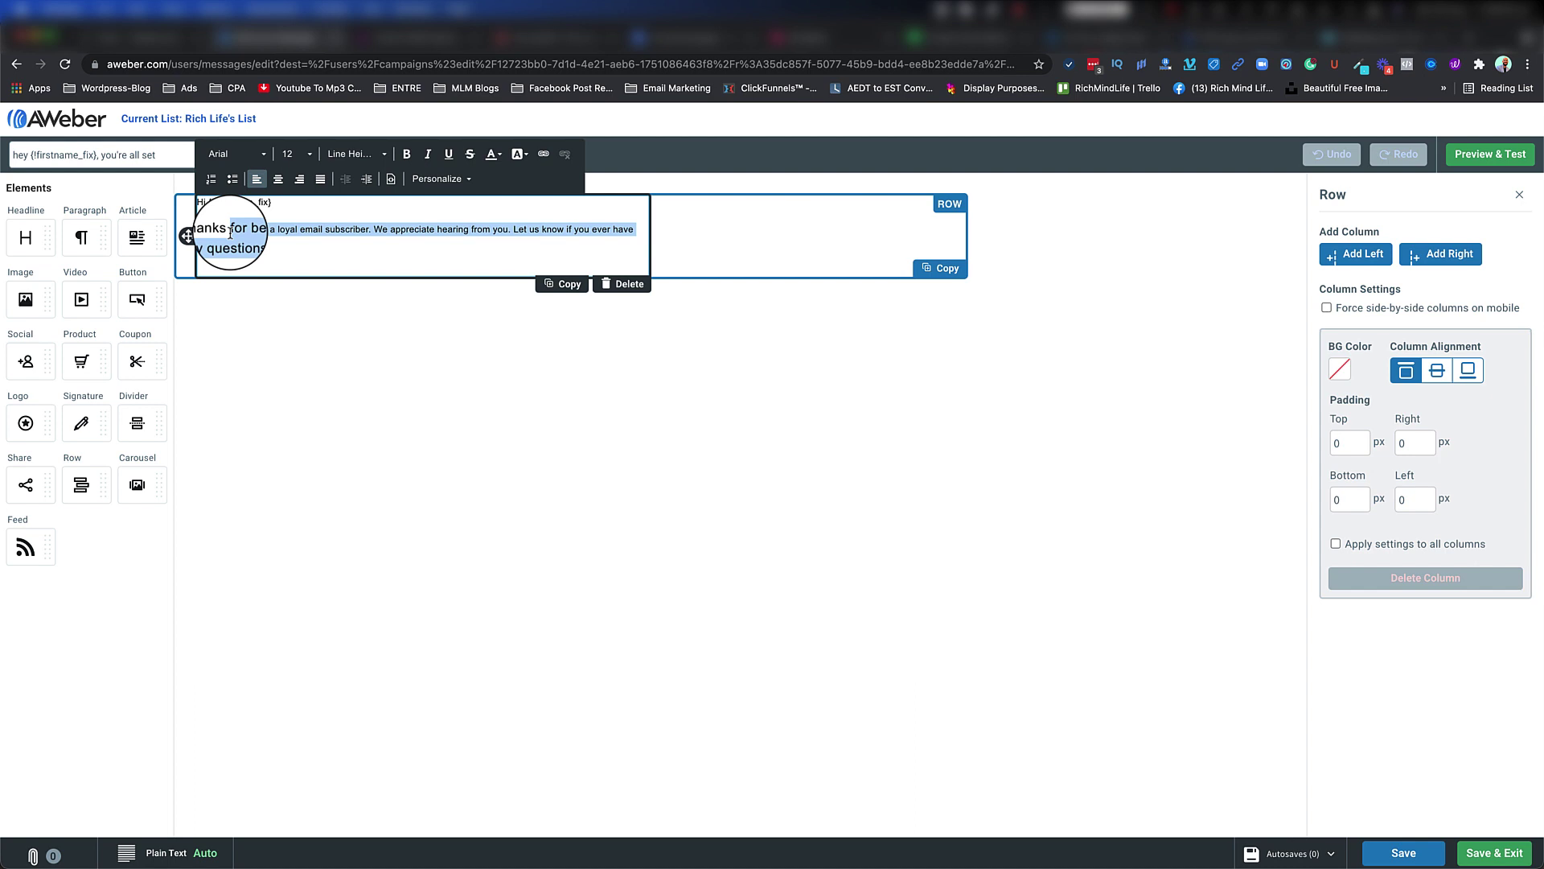
text(for subscribing, here is the information the you've reques)
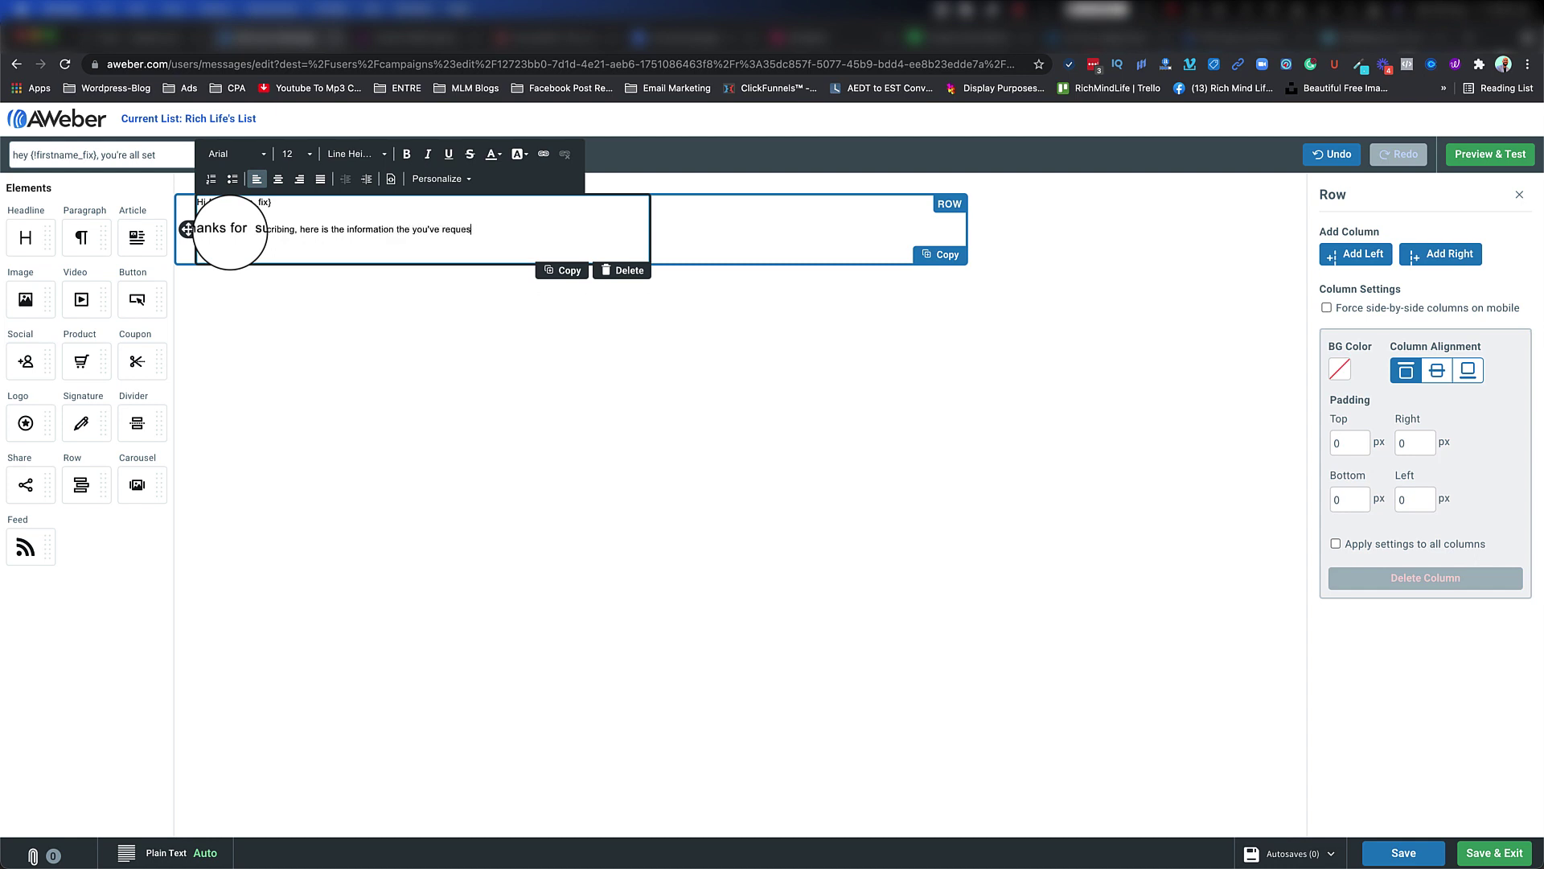
text(.)
key(Return)
key(Return)
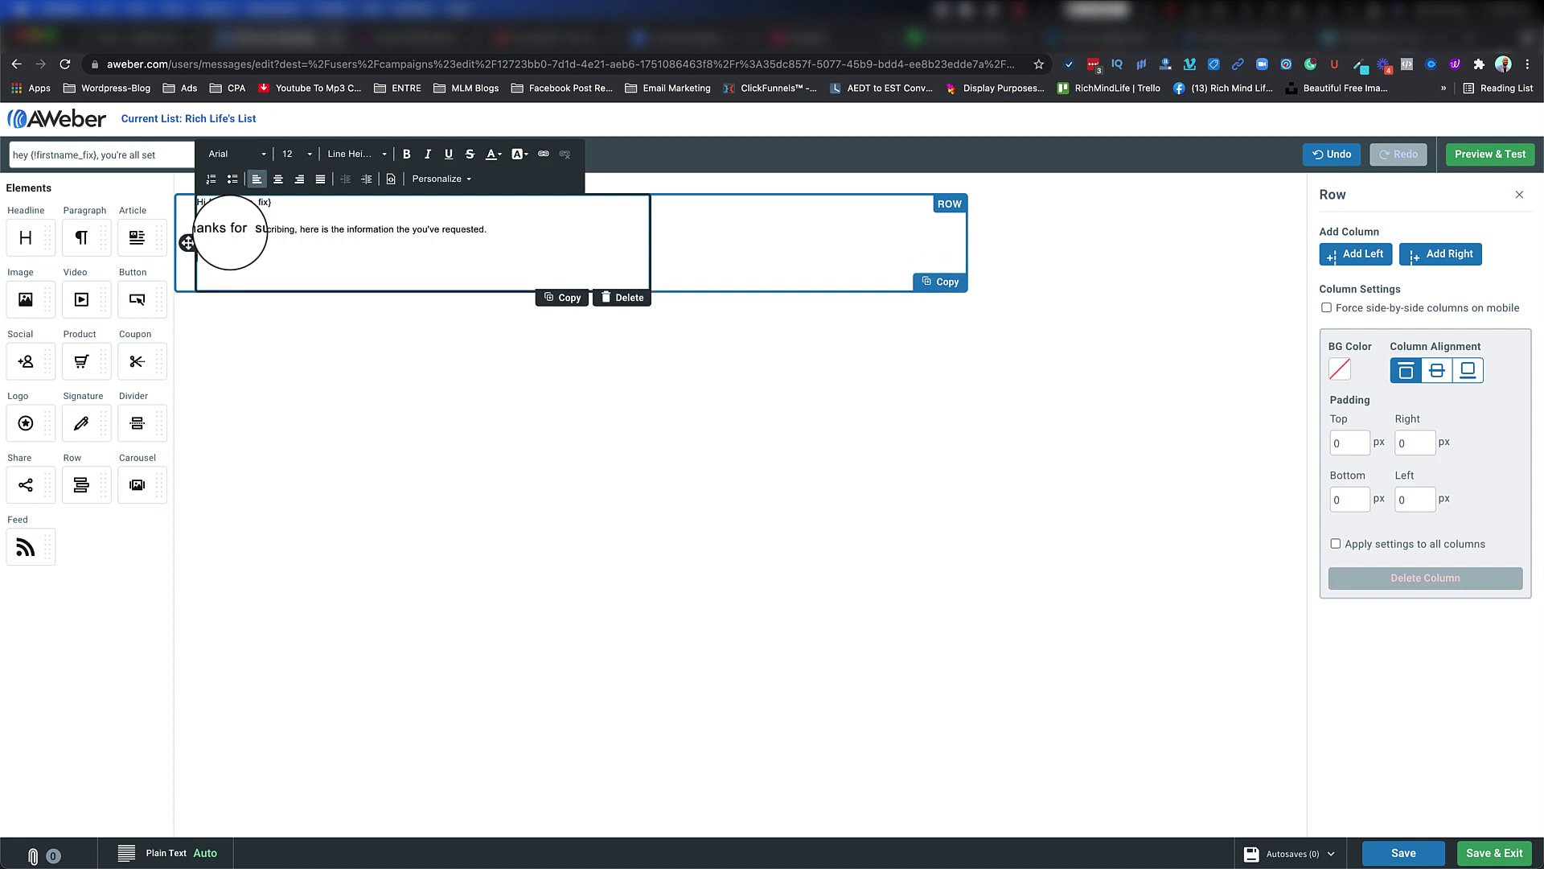
- Add the text "link." with the word "link" hyperlinked to an https URL, and save and exit the message
text(link.)
double_click(205, 256)
click(544, 153)
click(749, 512)
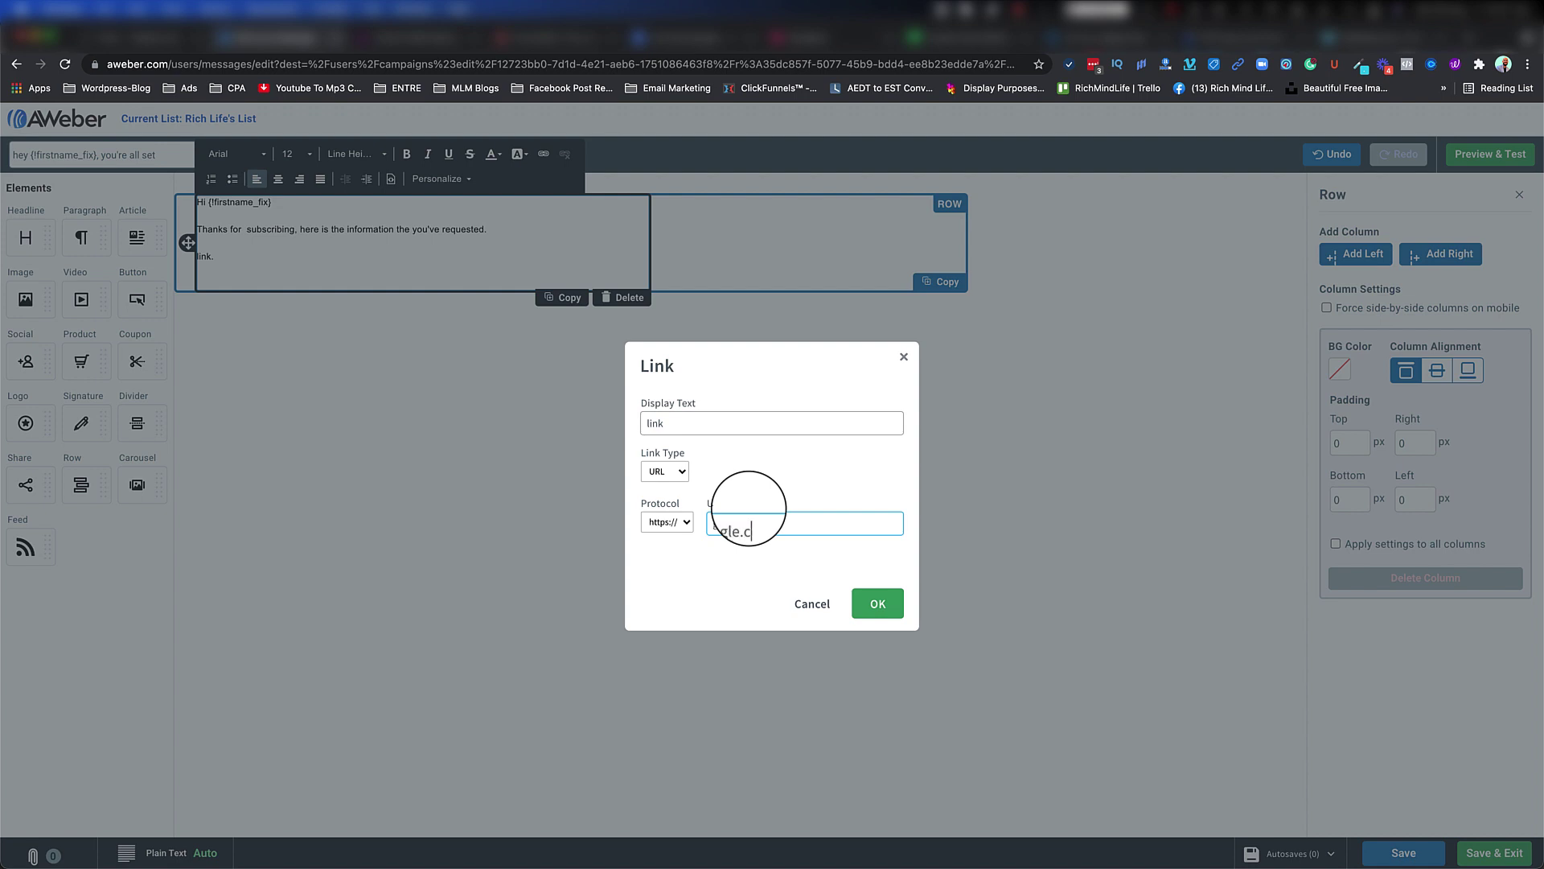
key(Return)
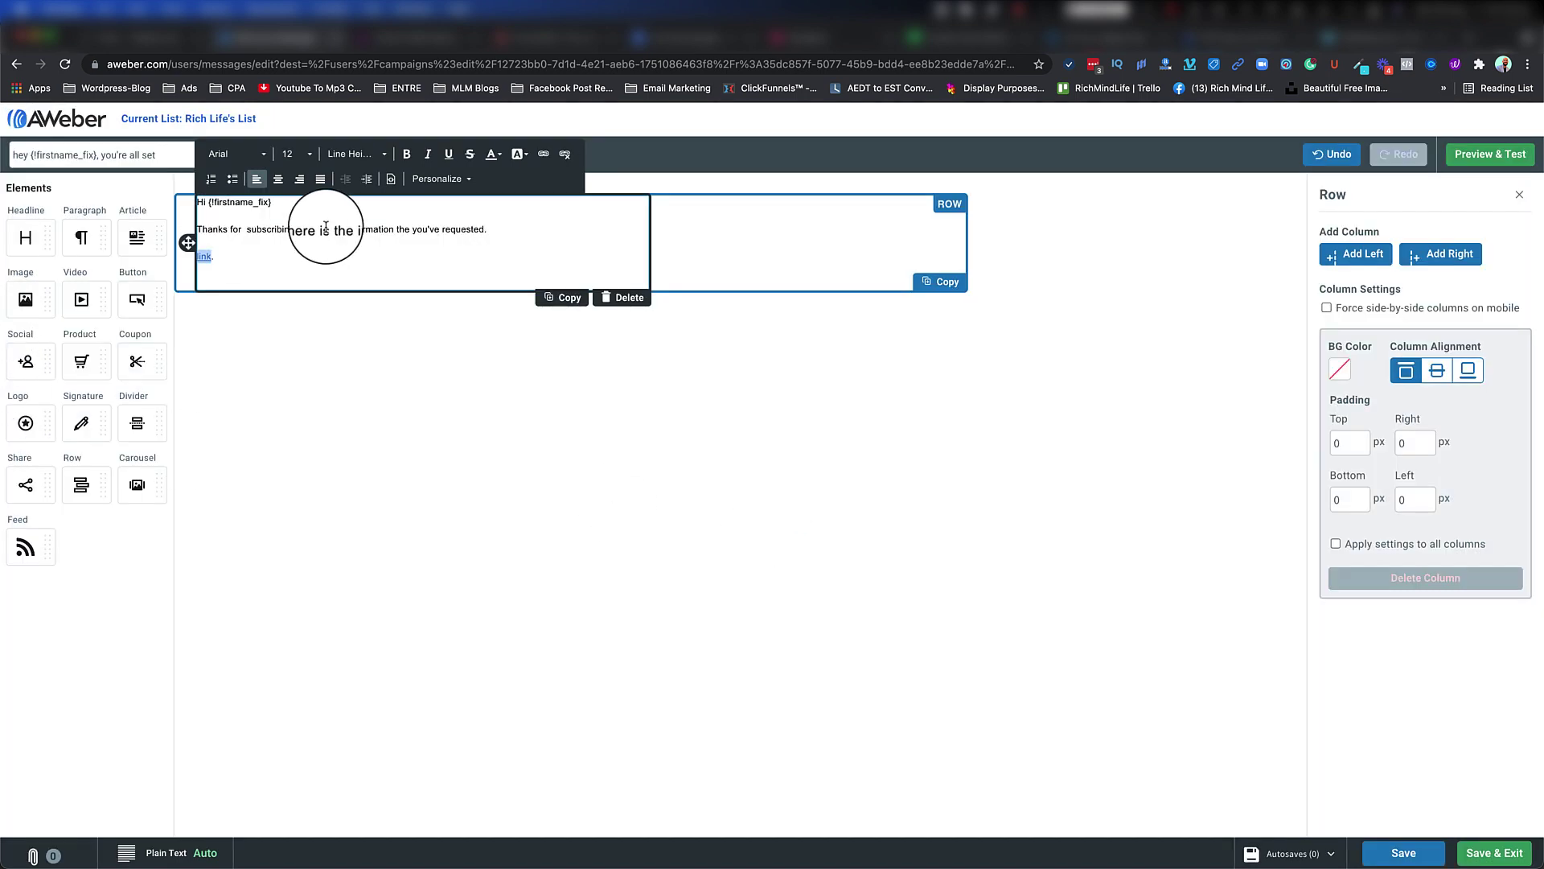
click(1509, 854)
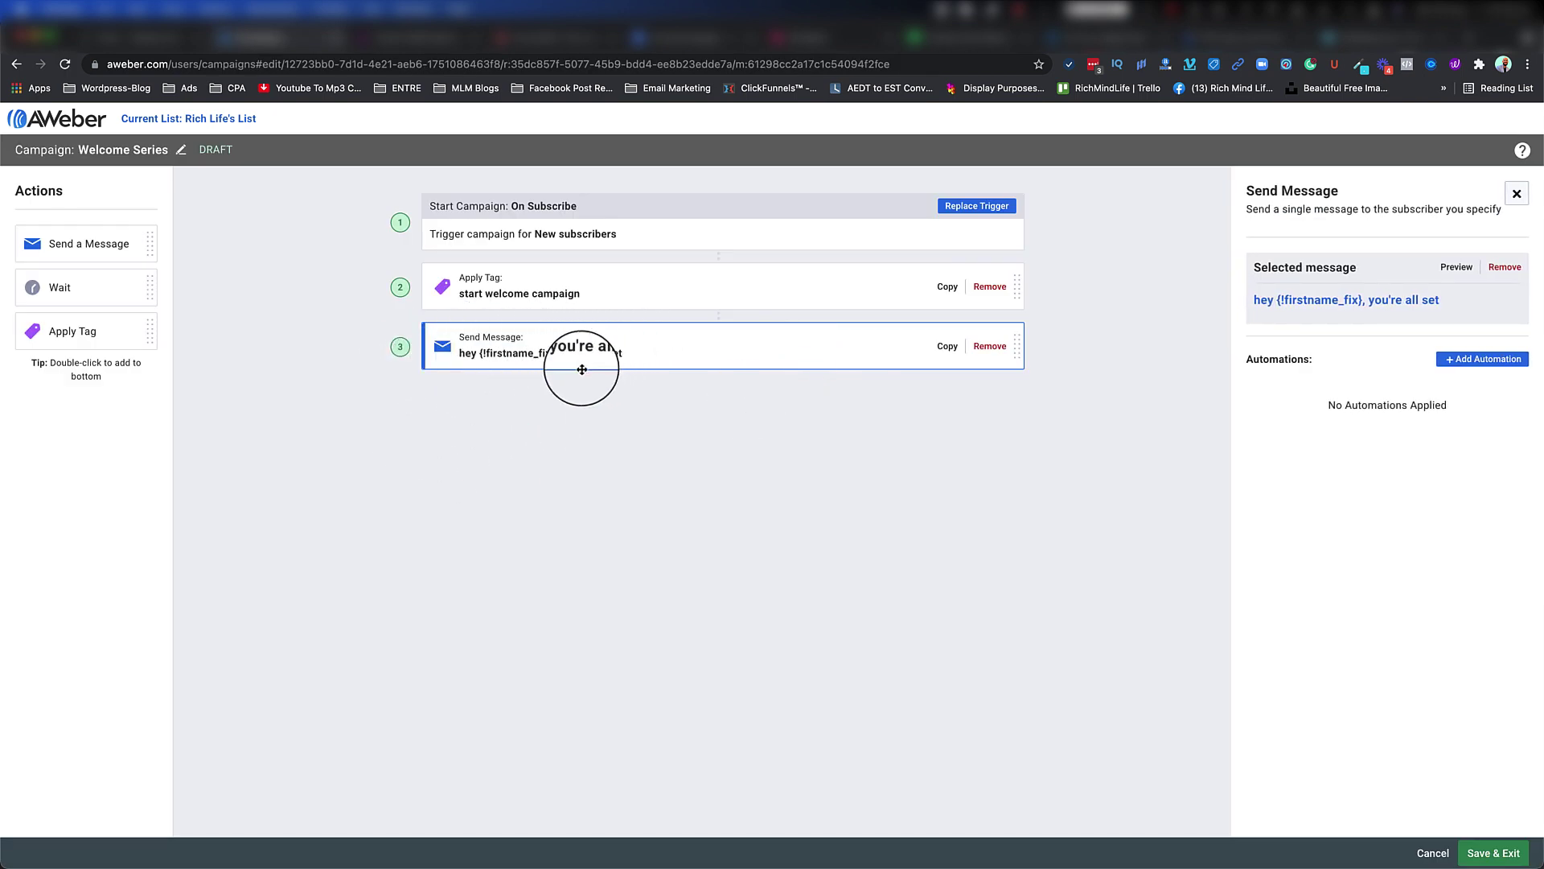
- Add a Wait action after the welcome message in the campaign
drag(93, 293, 563, 360)
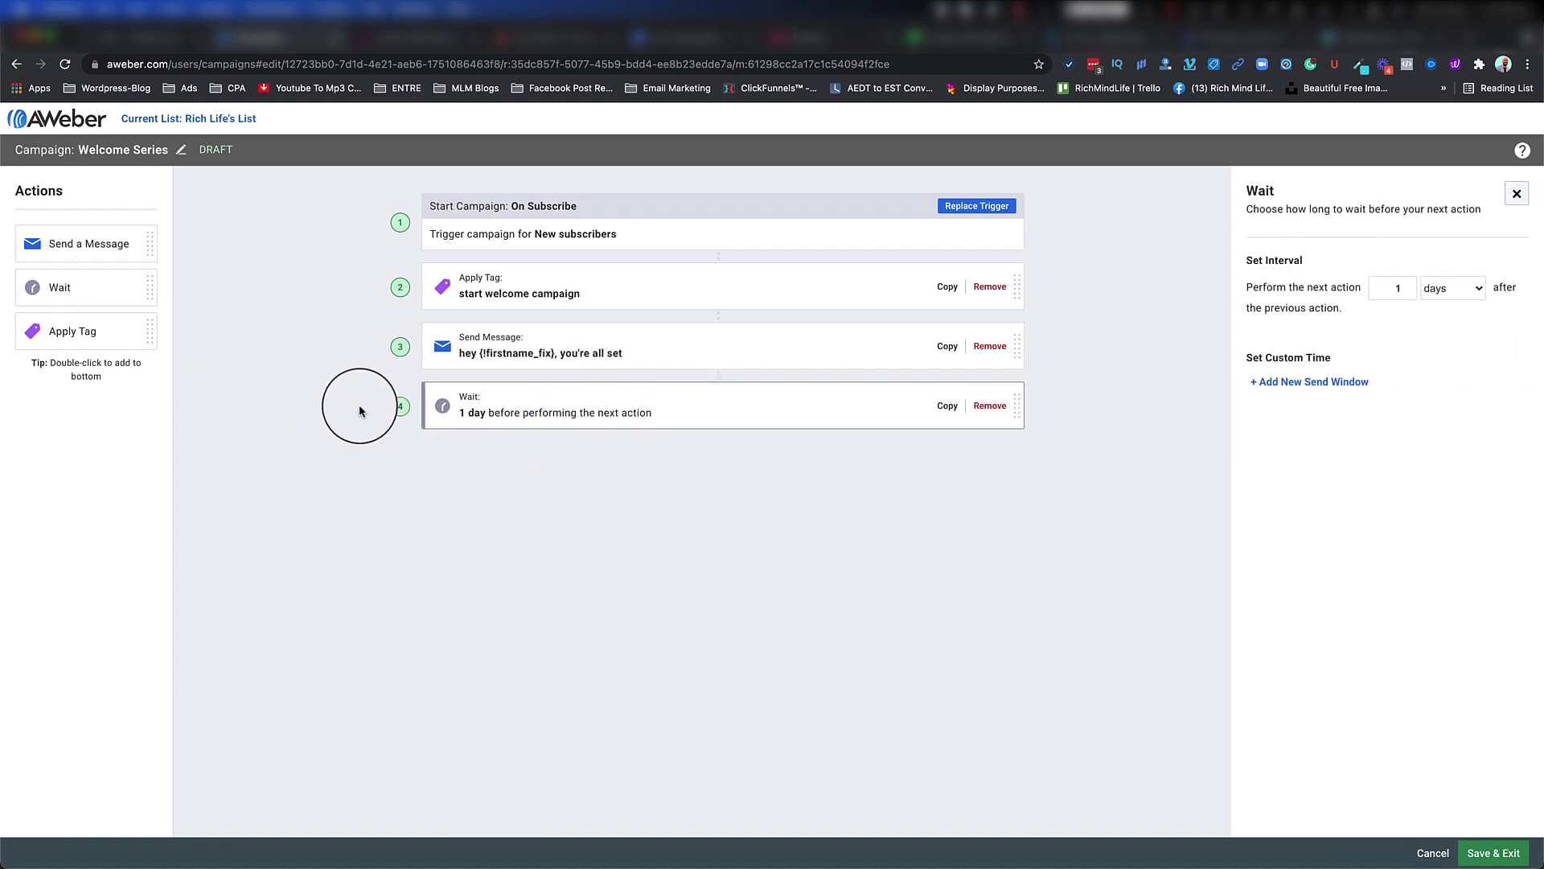
- Add a second Send Message action after the wait, followed by an Apply Tag action with the tag "finished welcome series"
drag(46, 239, 524, 466)
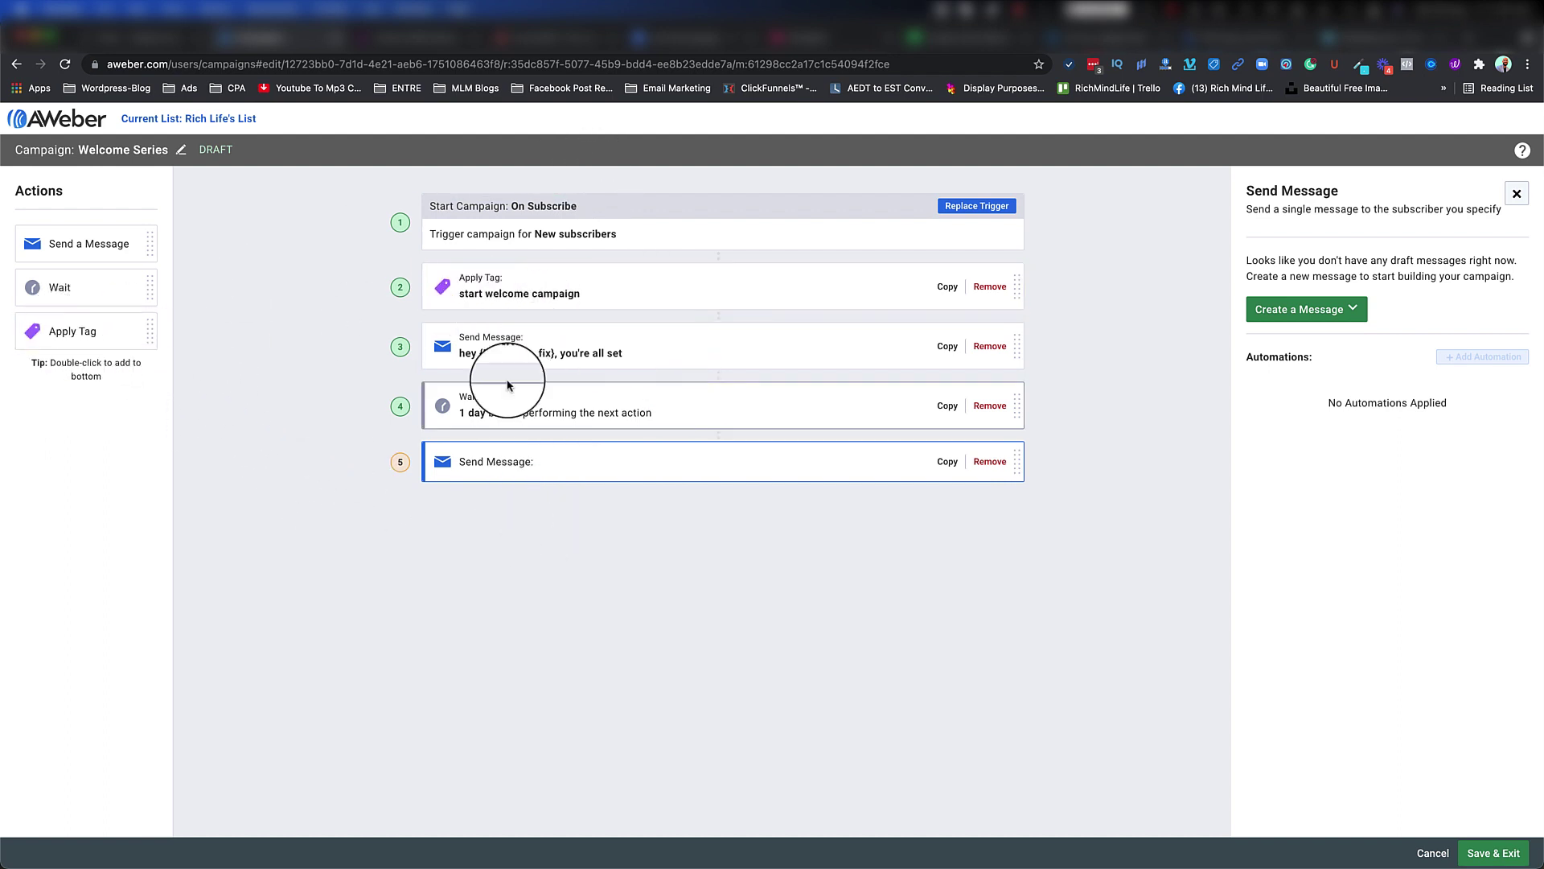
drag(94, 331, 562, 490)
drag(36, 336, 627, 524)
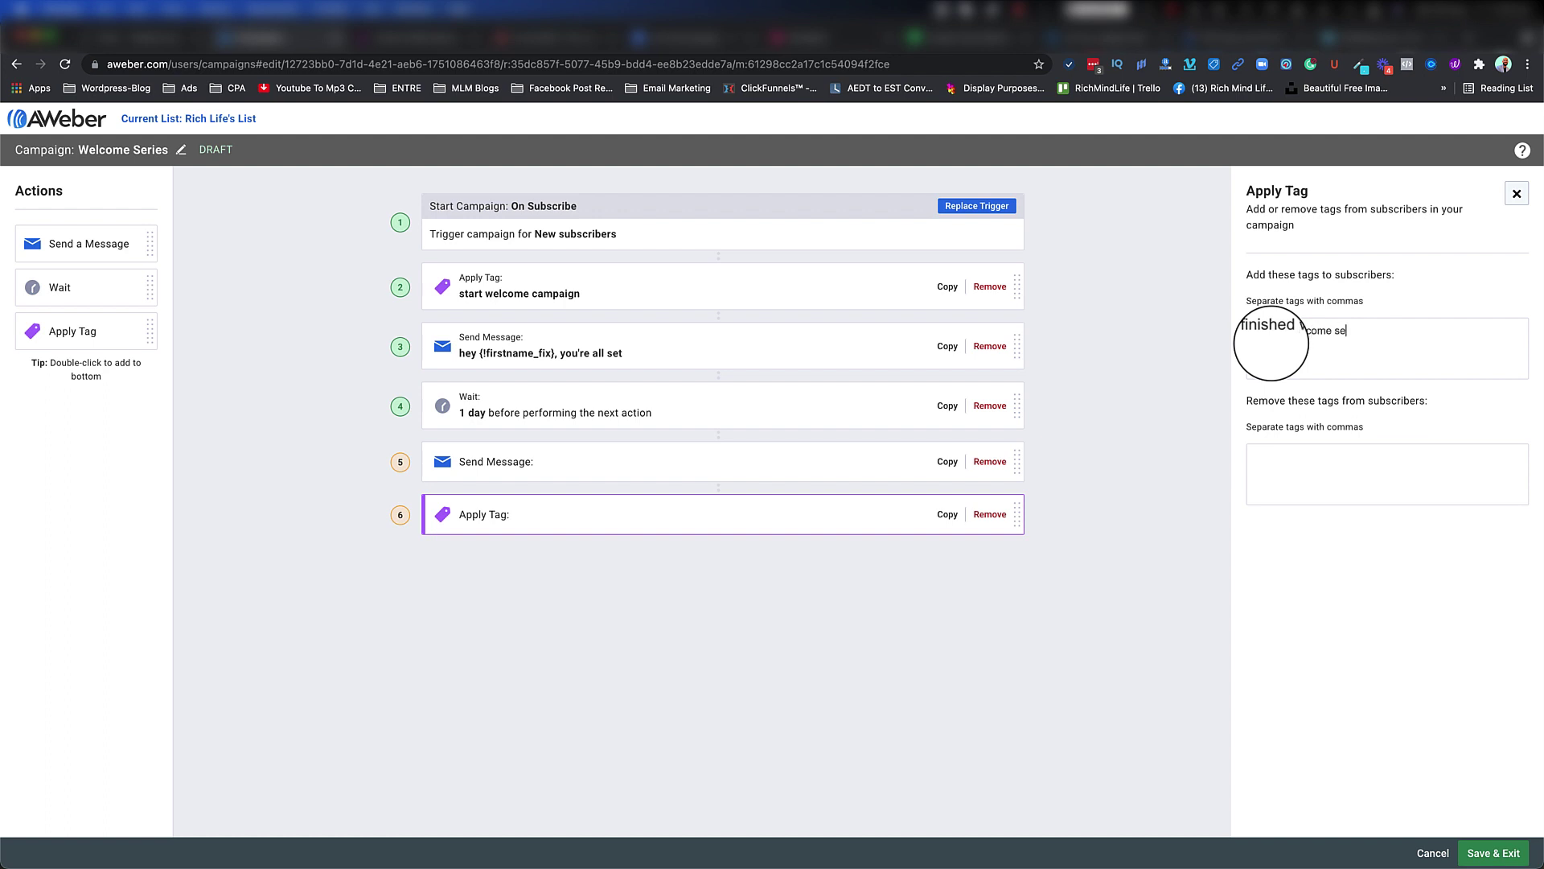
text(s)
key(Return)
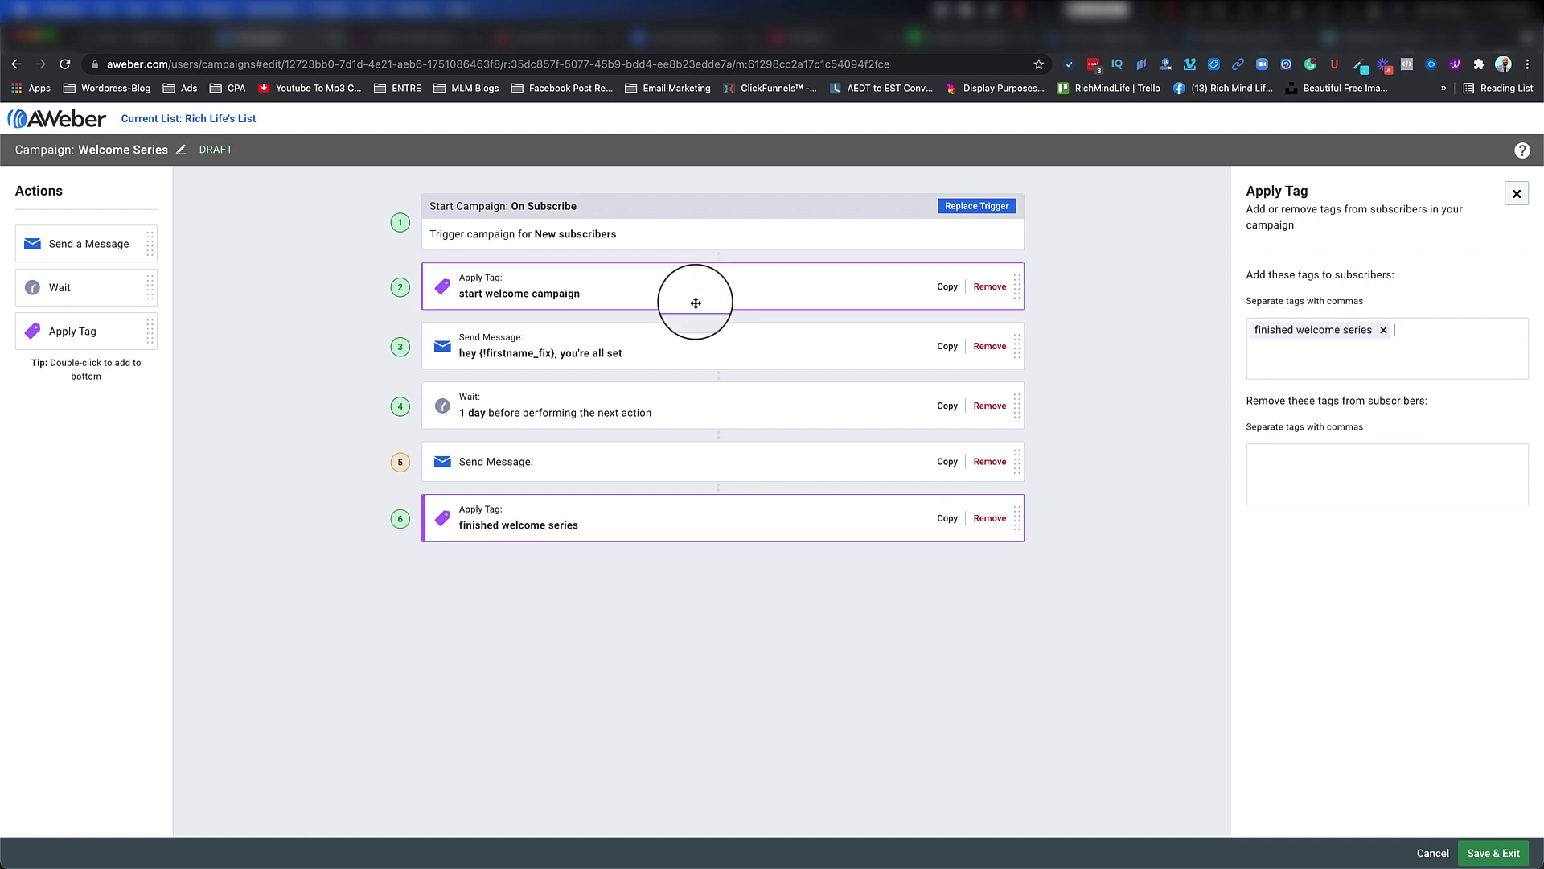
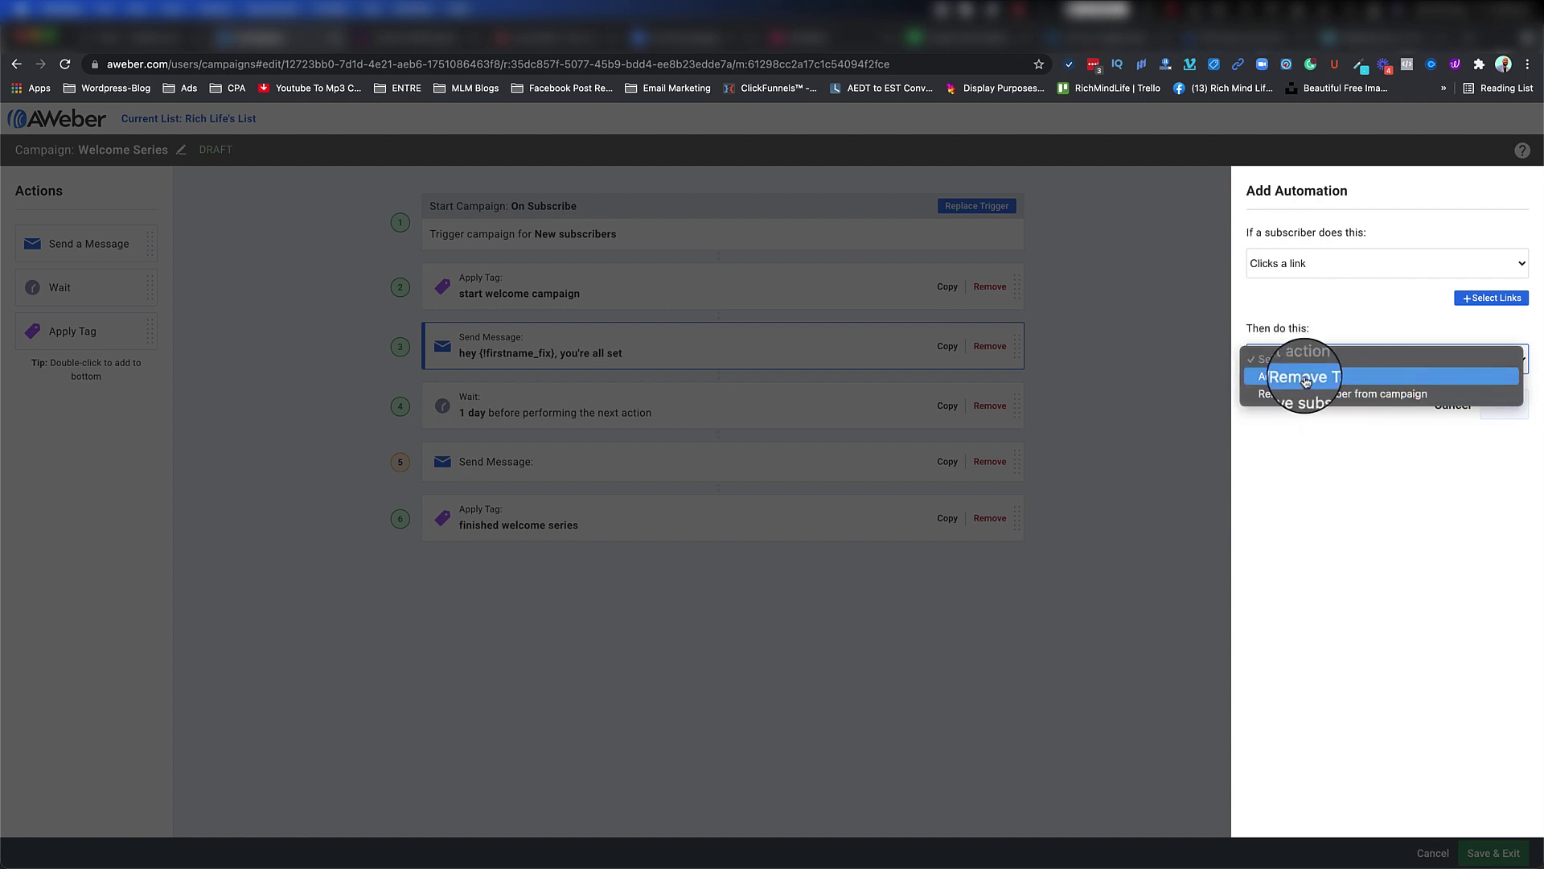
- Set the welcome message's link-click automation to add the tag "has watched the promo1" to subscribers
click(1279, 377)
click(1314, 463)
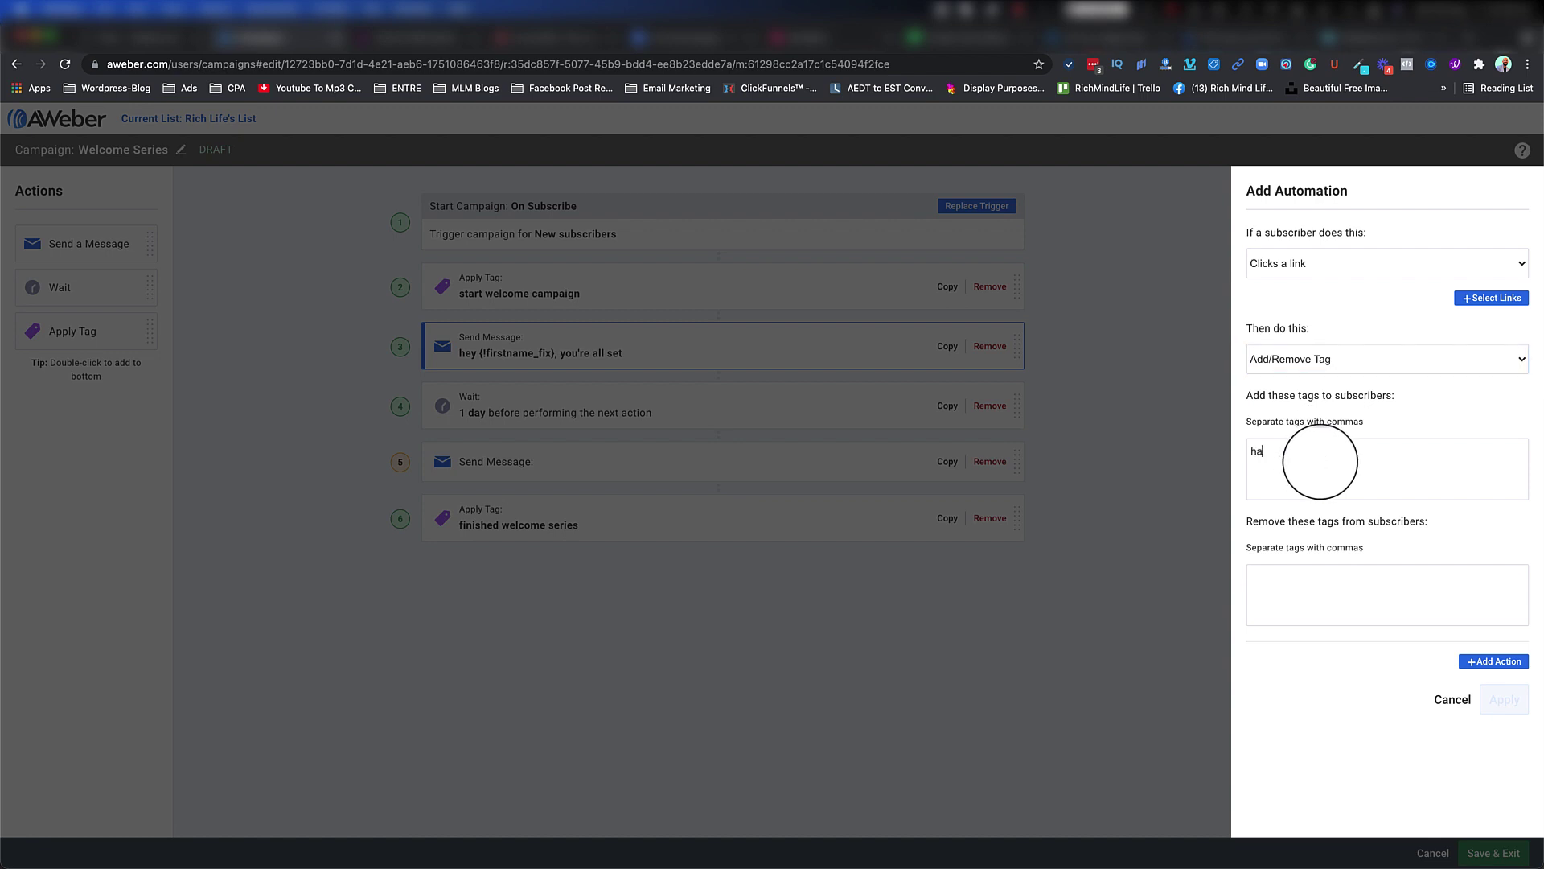
text(has )
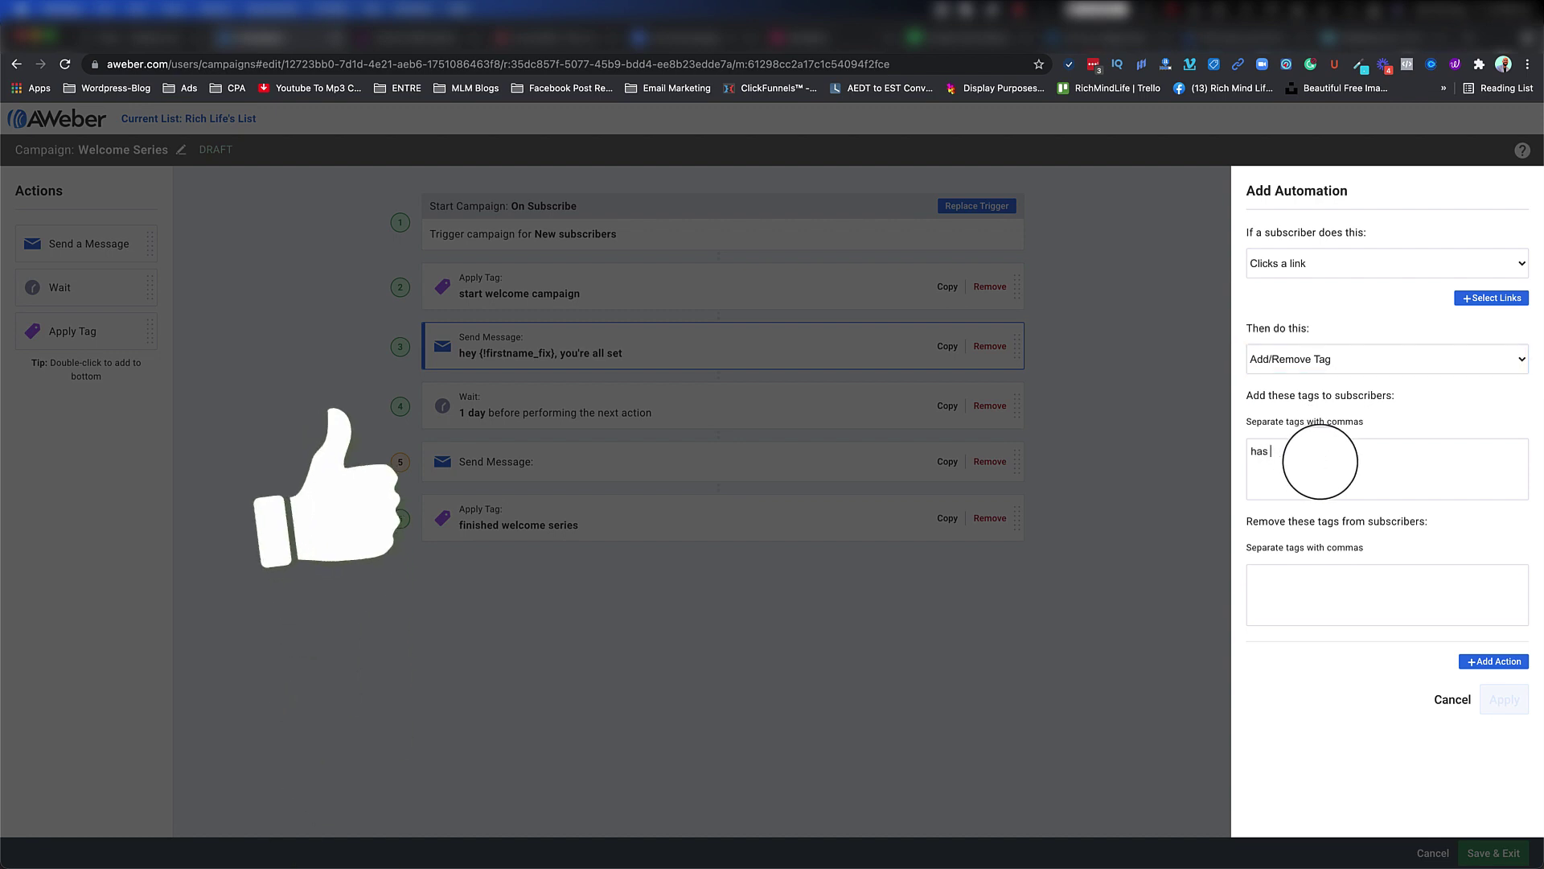
text(waed th)
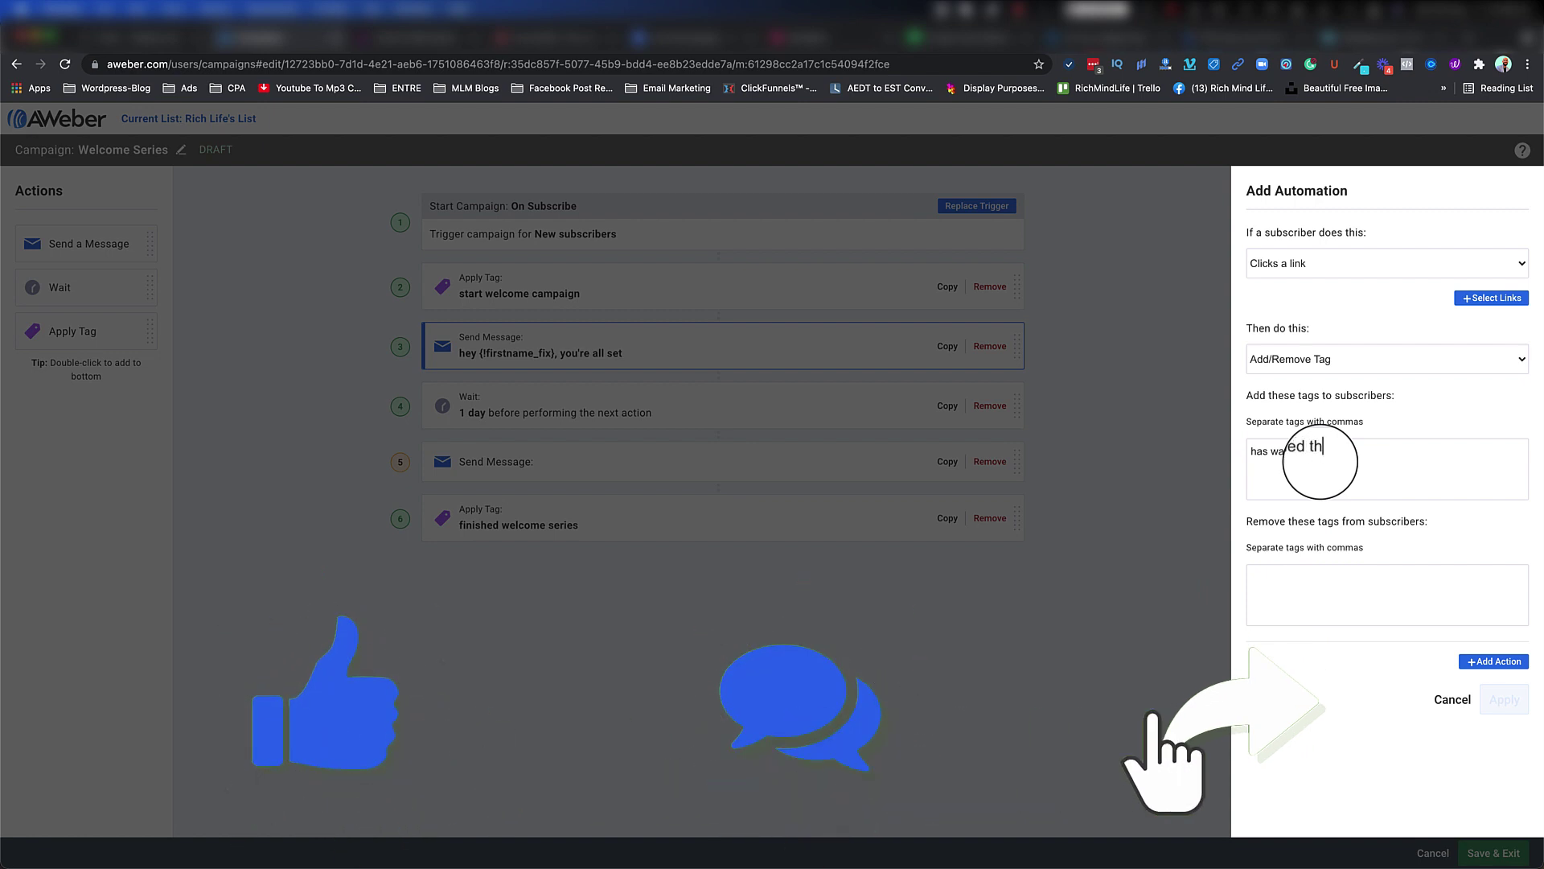
text(e promo1)
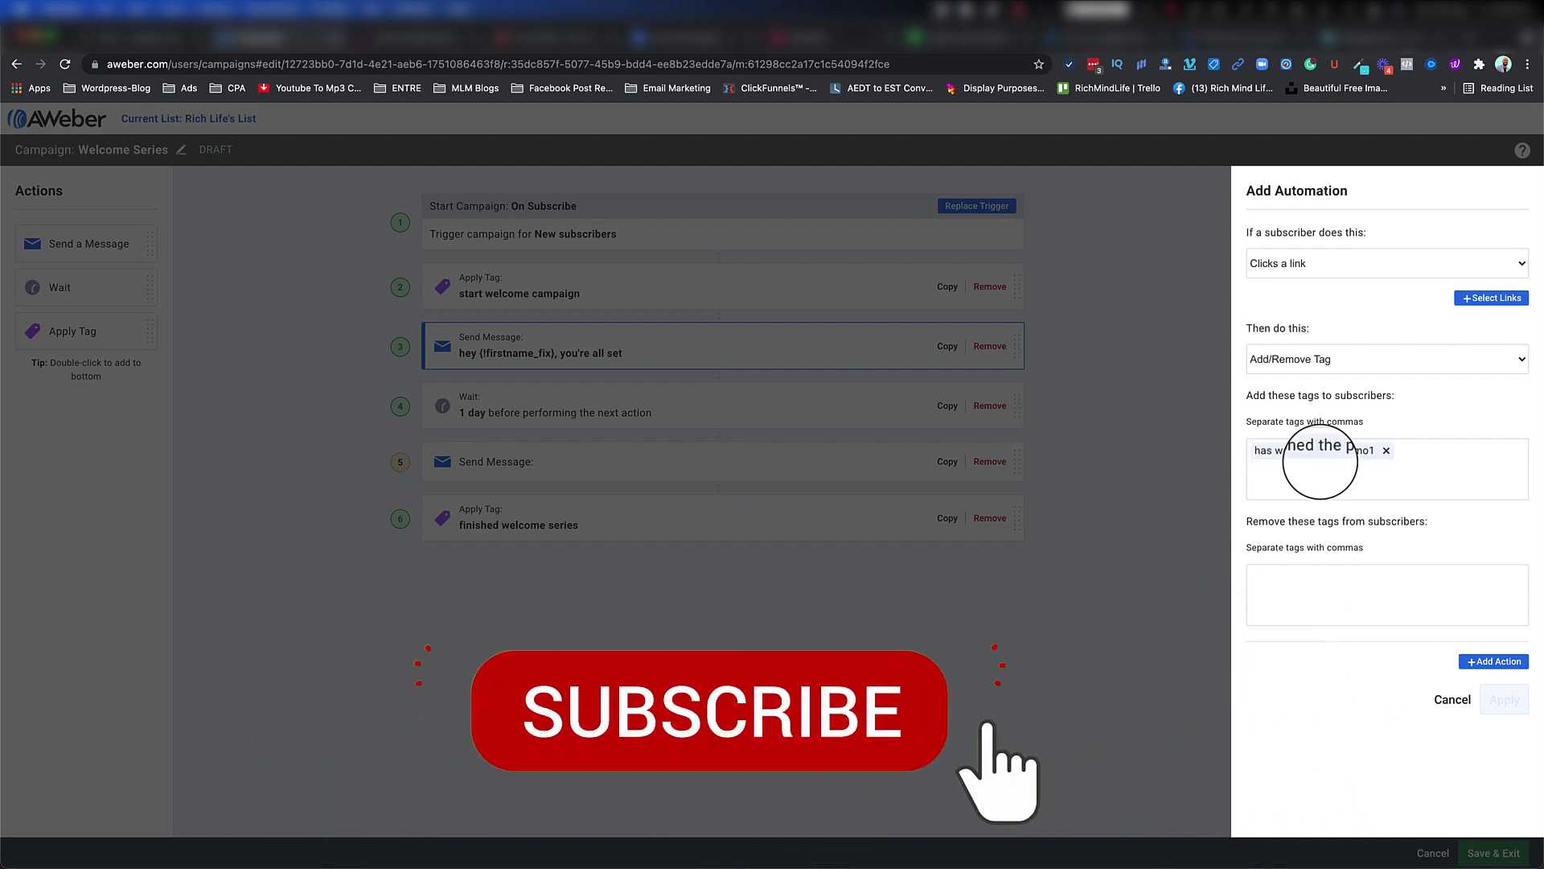
click(1488, 299)
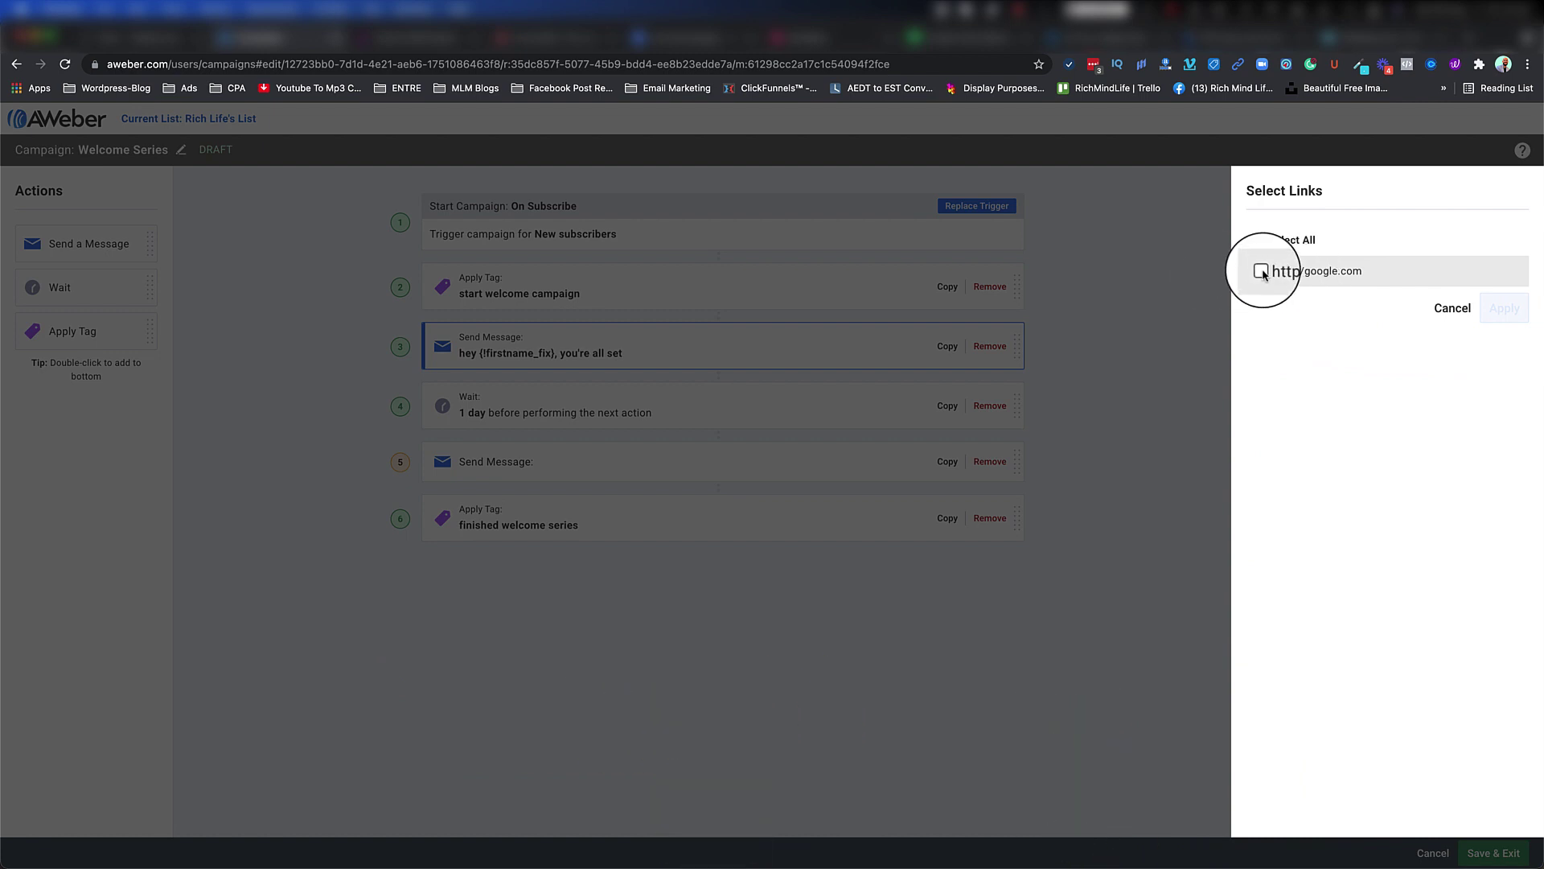
click(1261, 271)
click(1502, 308)
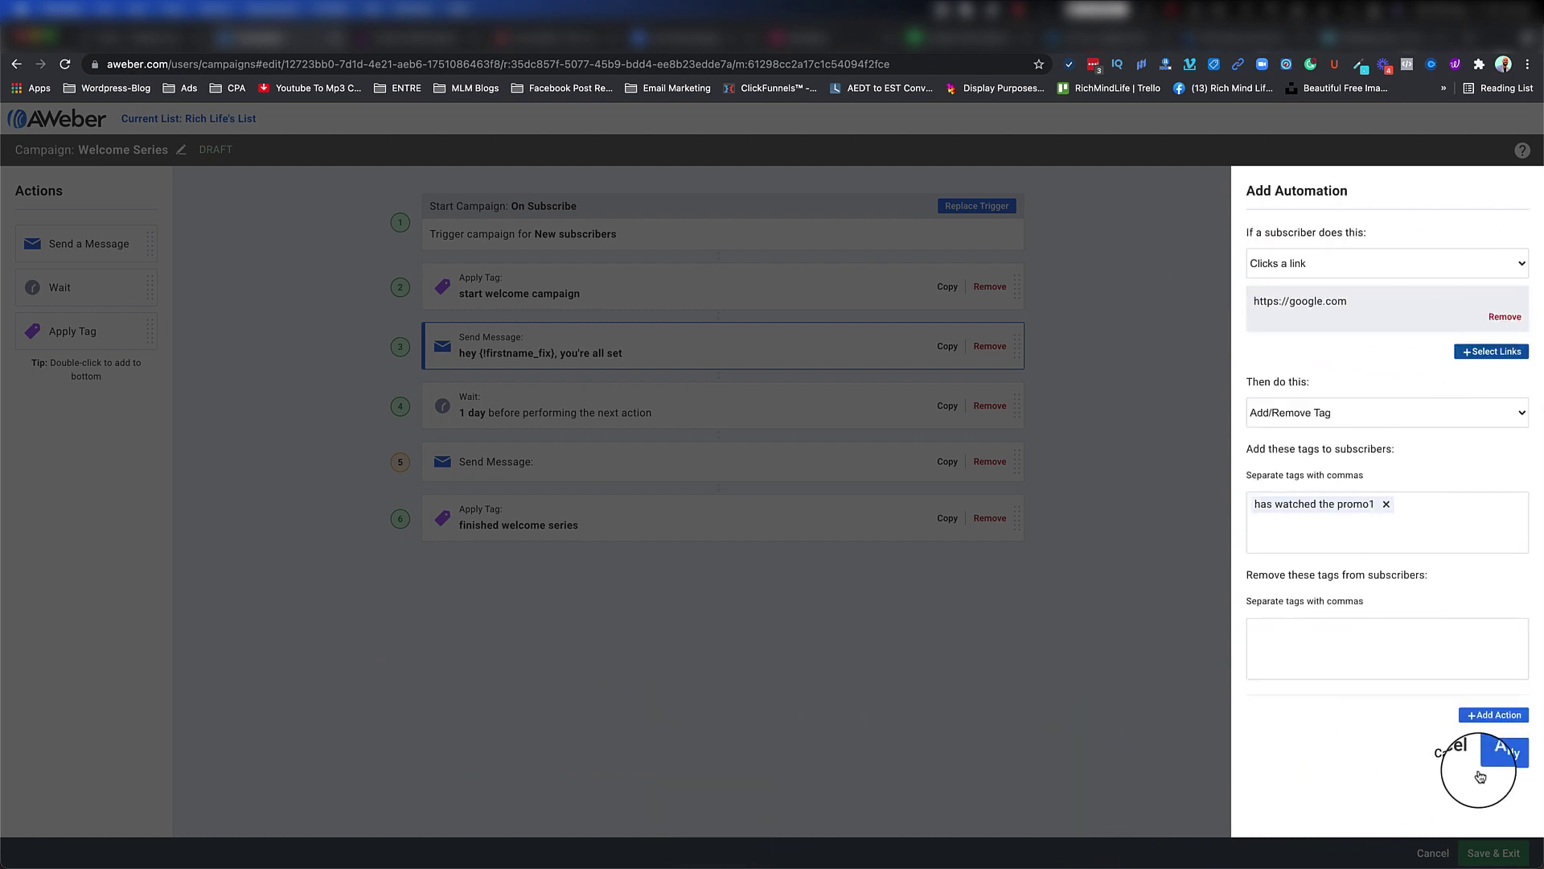
click(1501, 752)
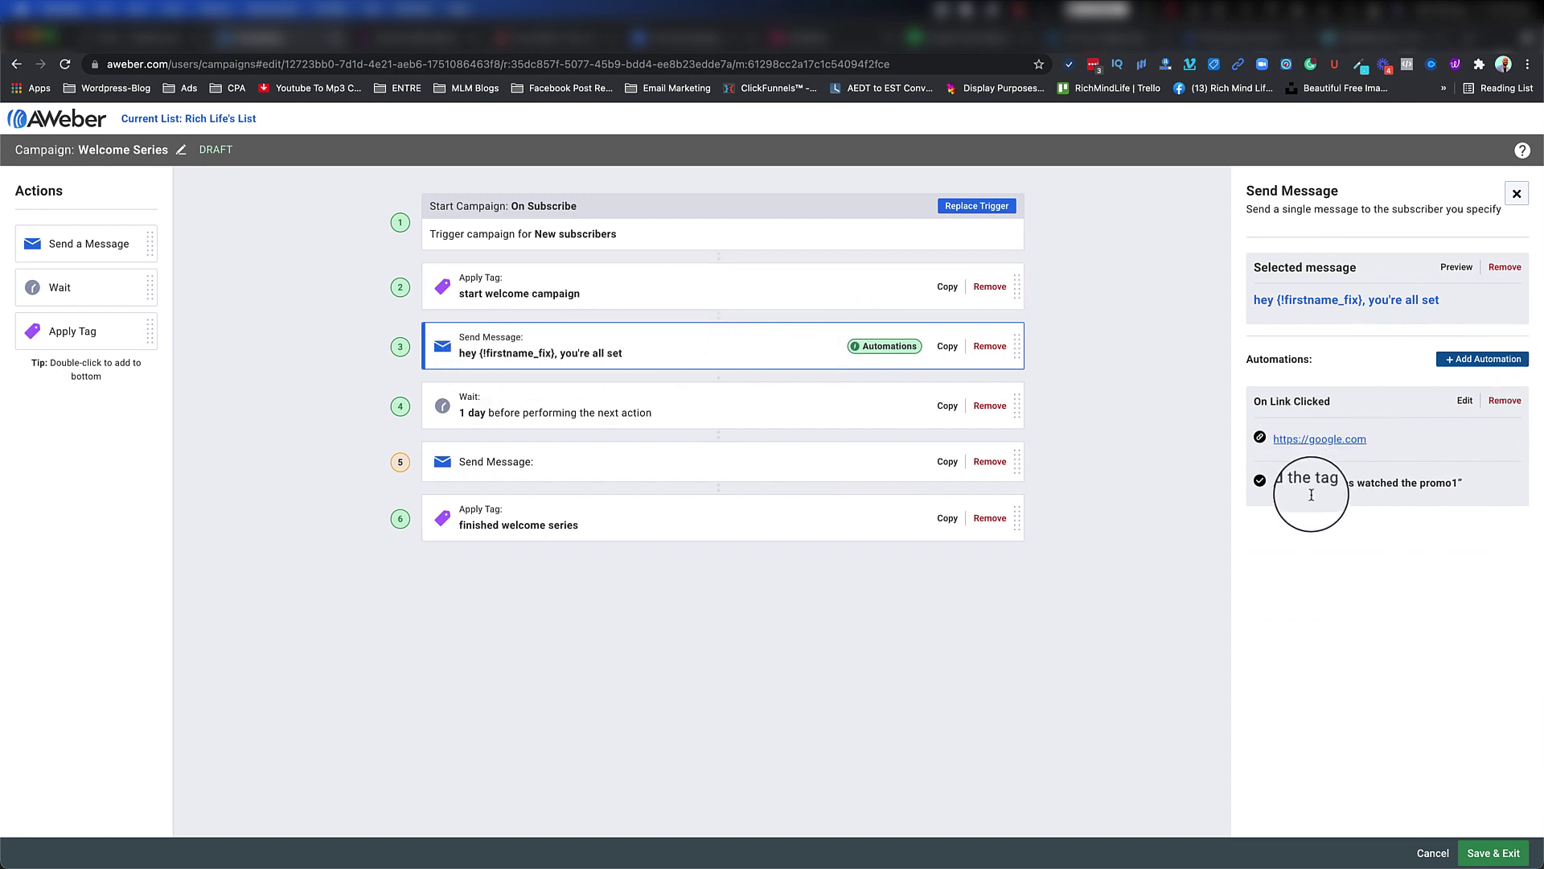
drag(1335, 482, 1459, 476)
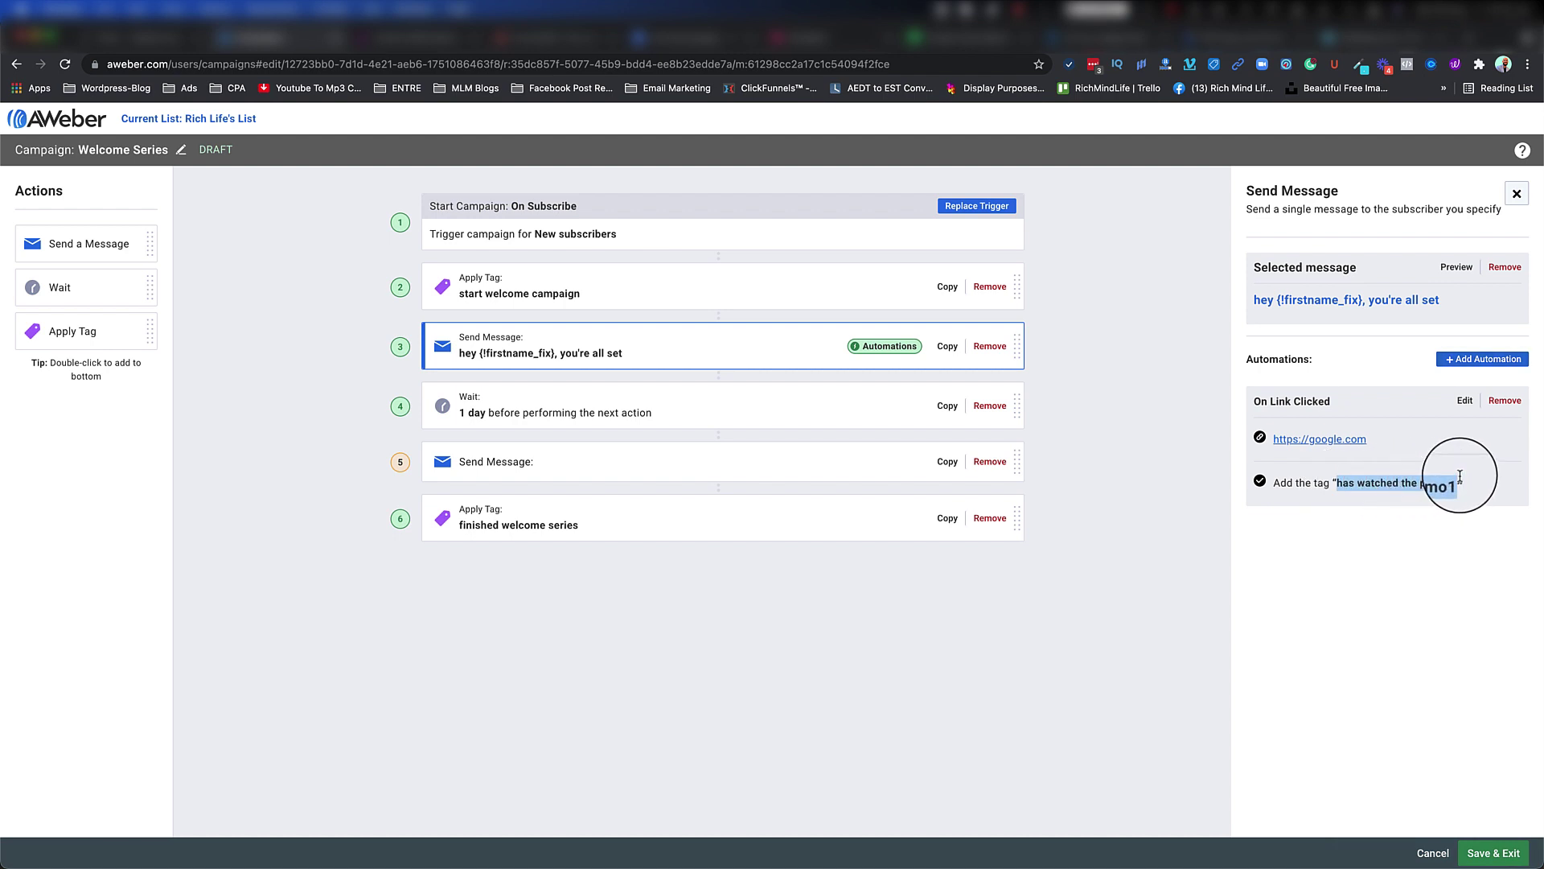
click(1160, 475)
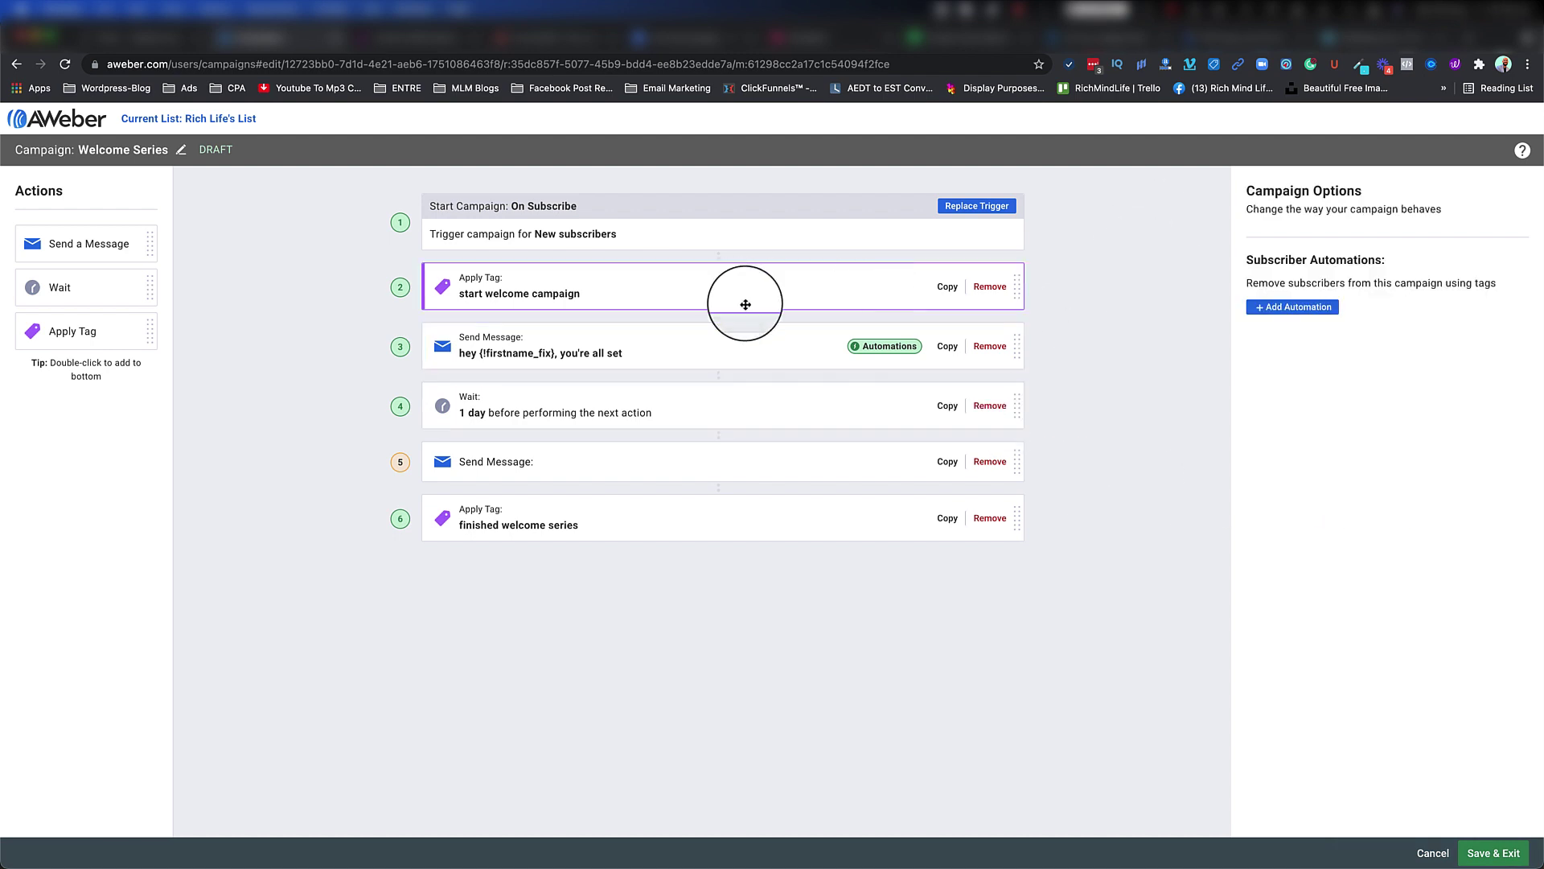
- Save and activate the Welcome Series campaign with "test1" as the message of its second Send Message action
click(539, 456)
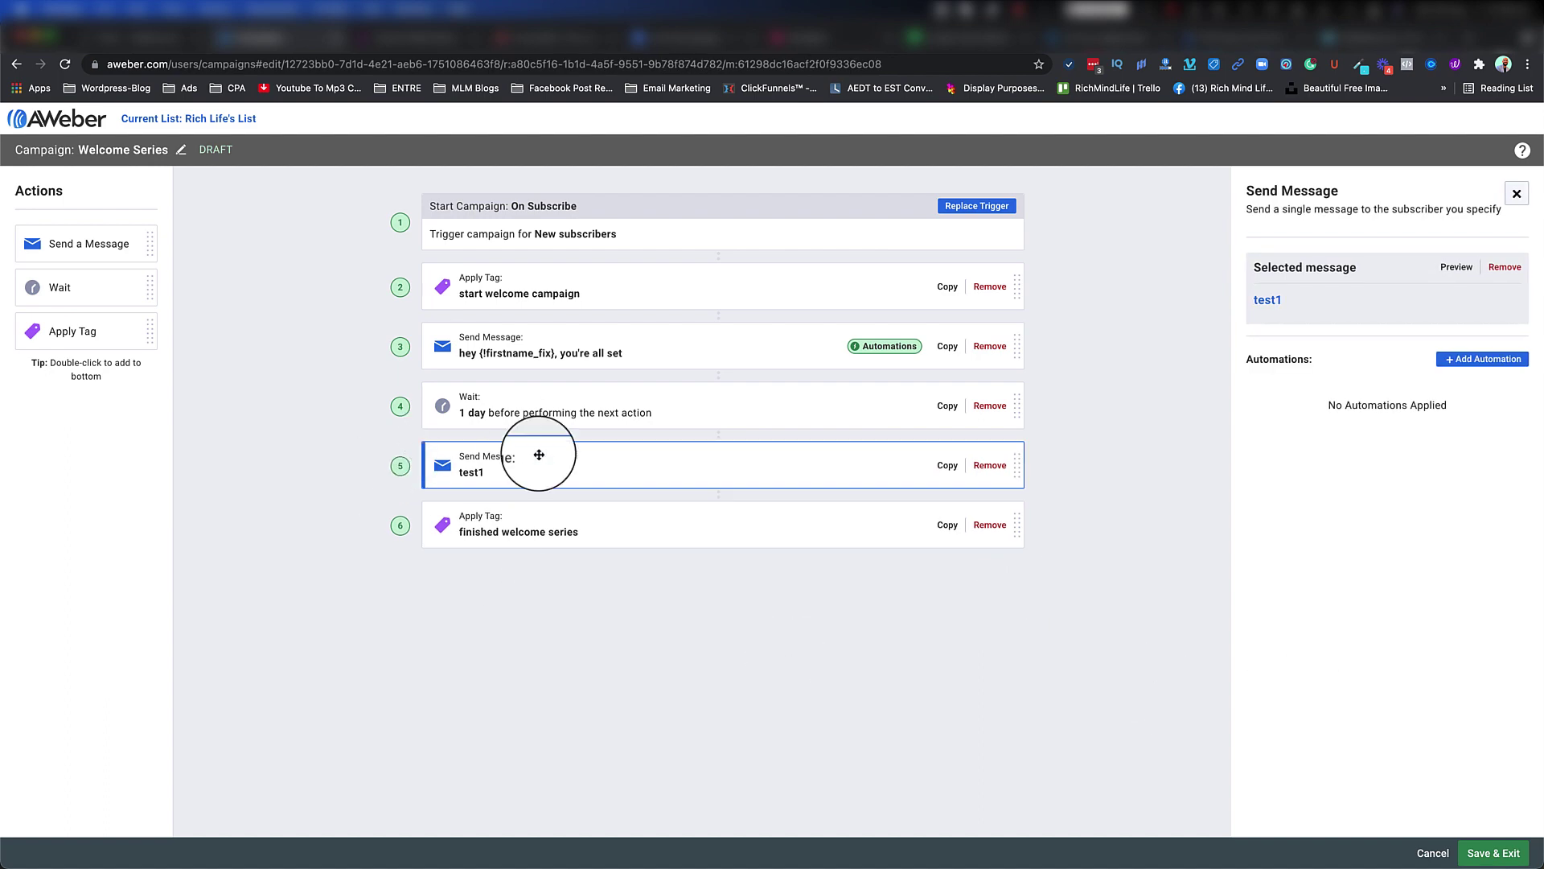
click(1490, 857)
scroll(1182, 407, down, 1)
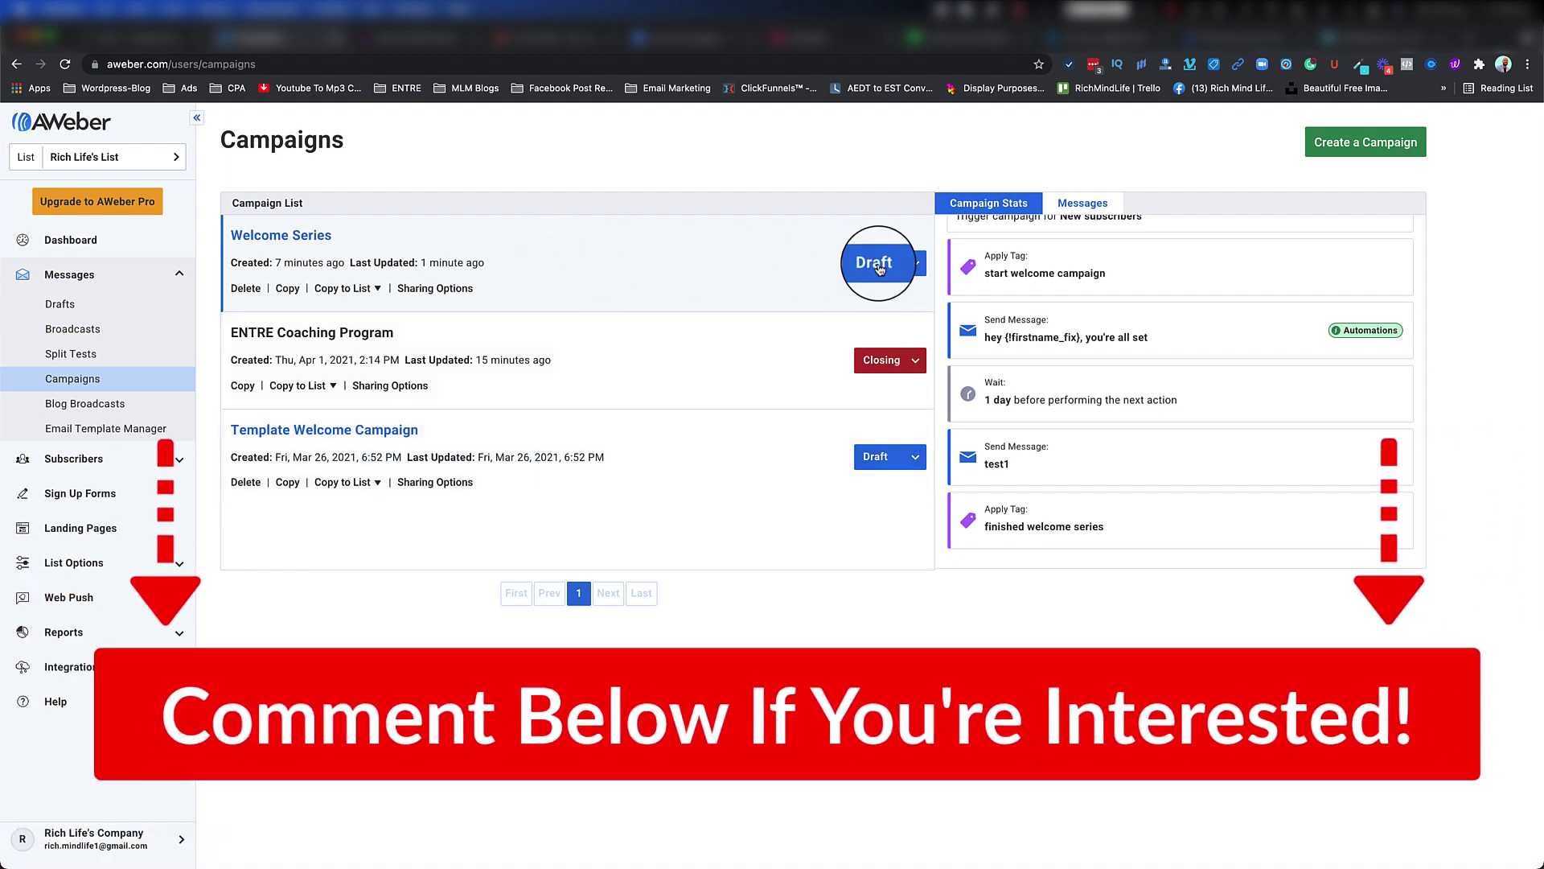
click(905, 261)
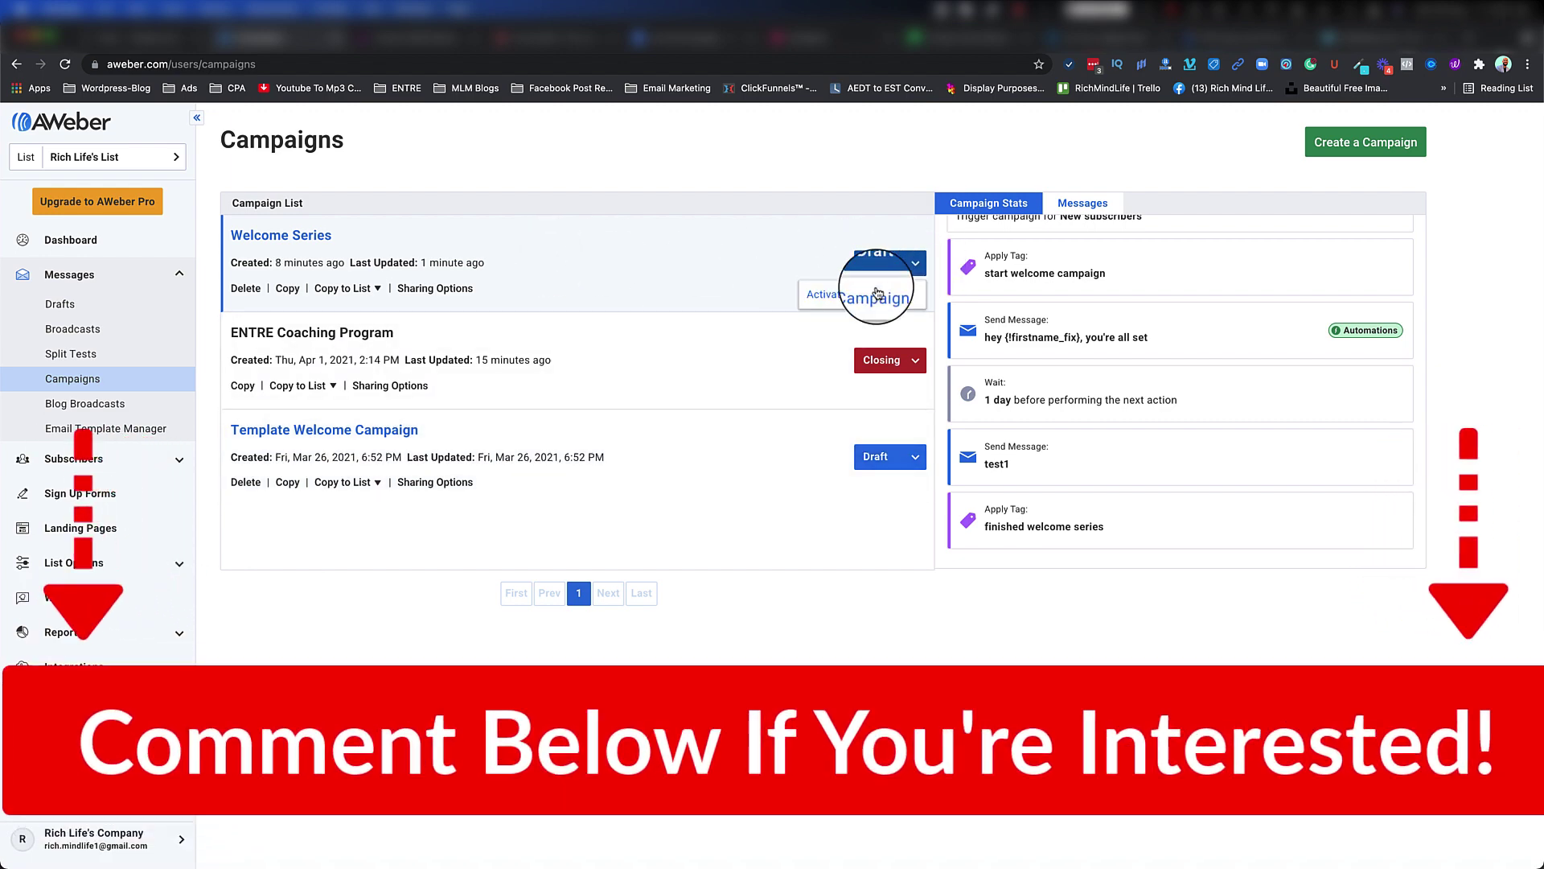
click(876, 294)
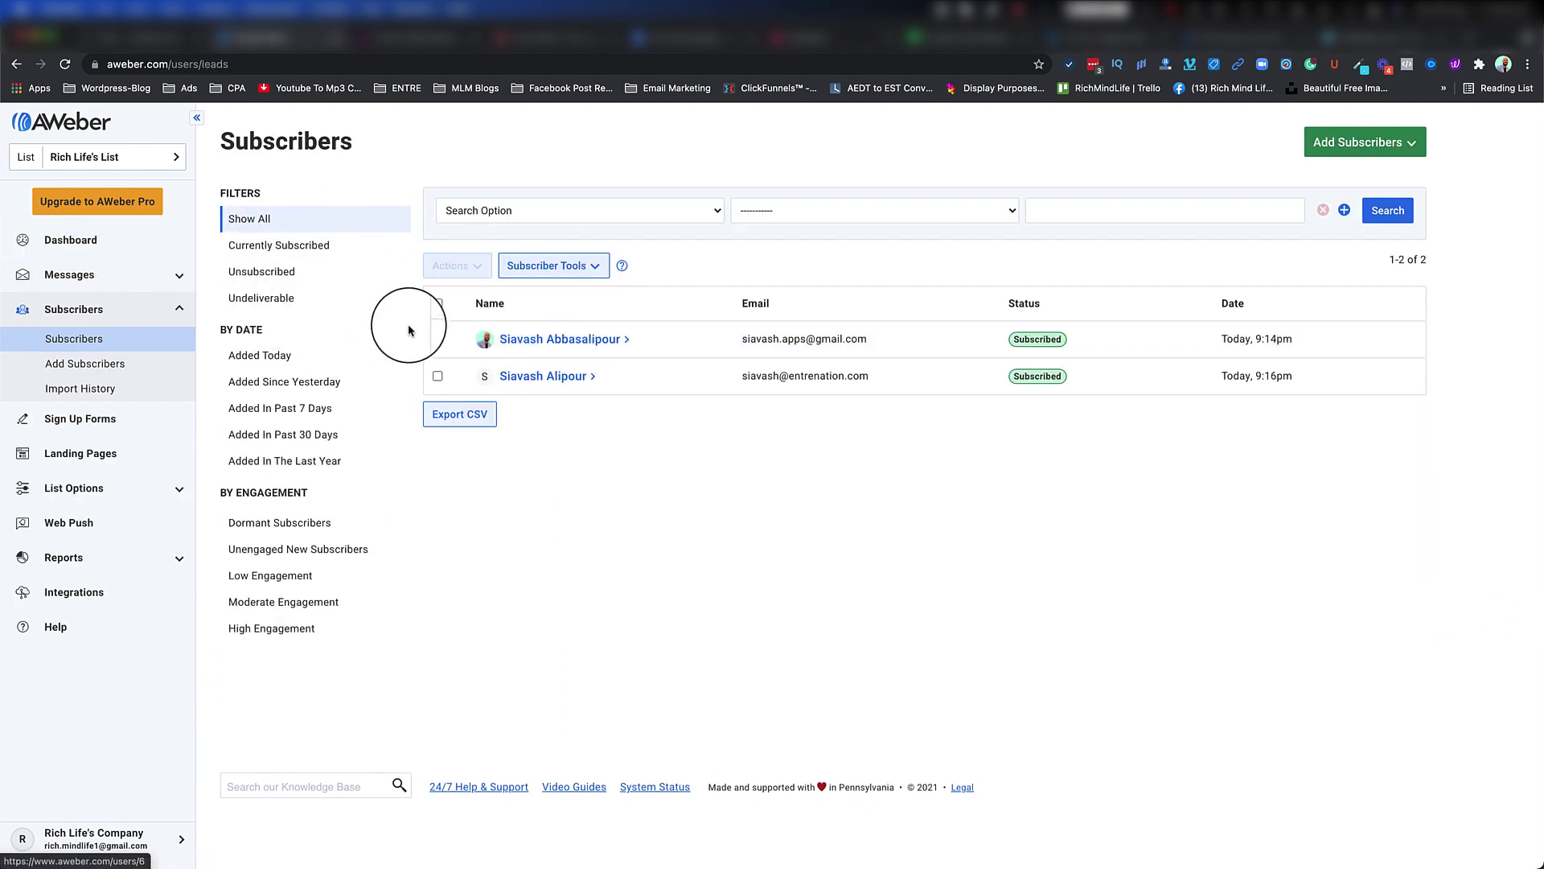
- Open the details of the most recently added subscriber and check the applied tags
click(595, 383)
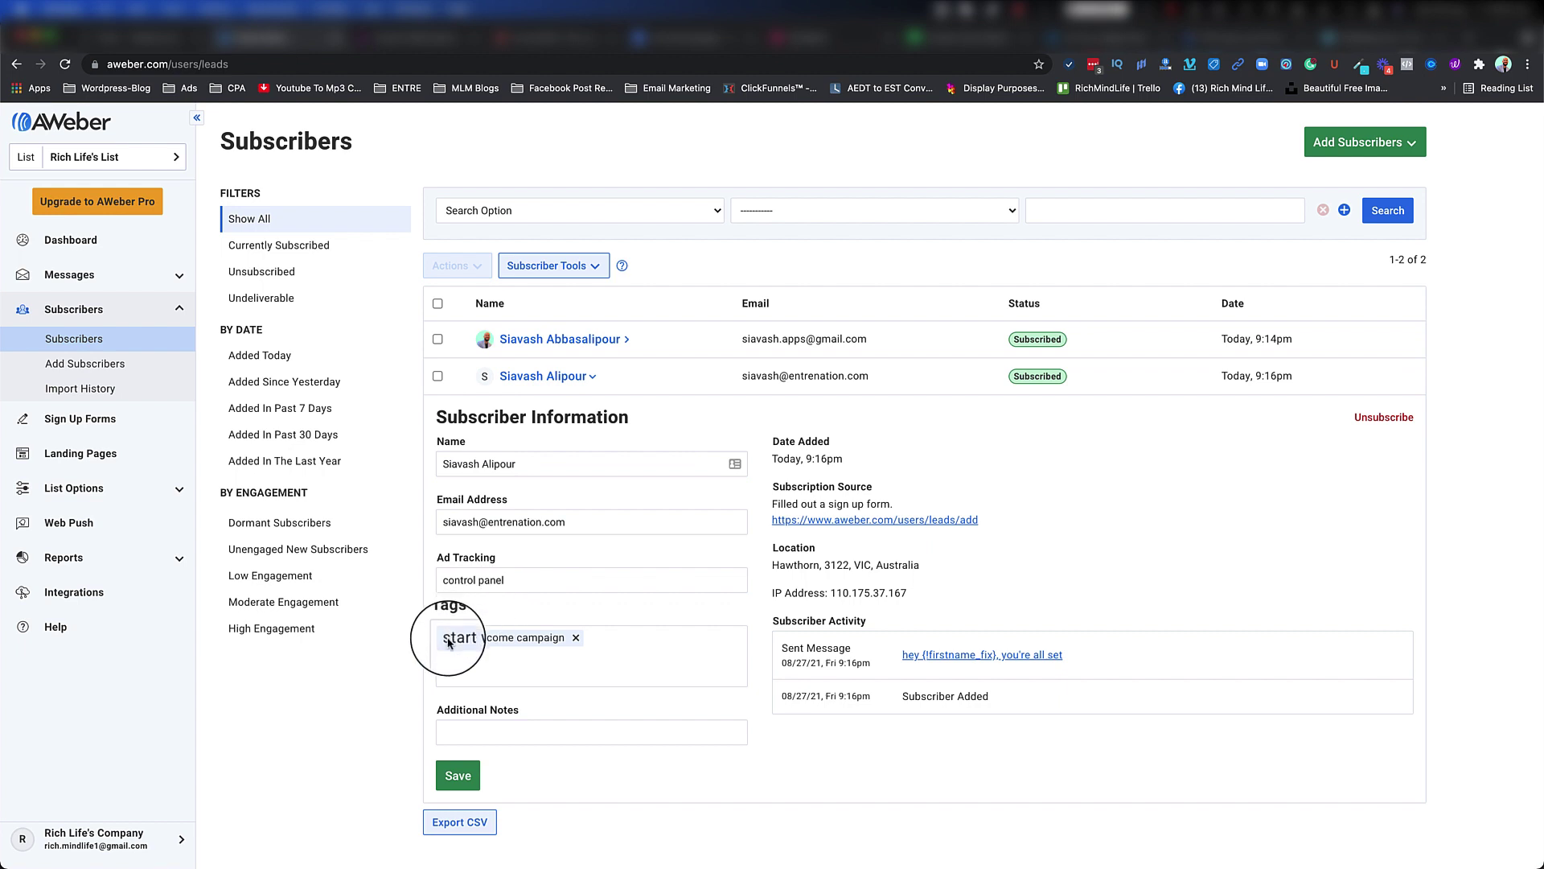
drag(455, 643, 554, 646)
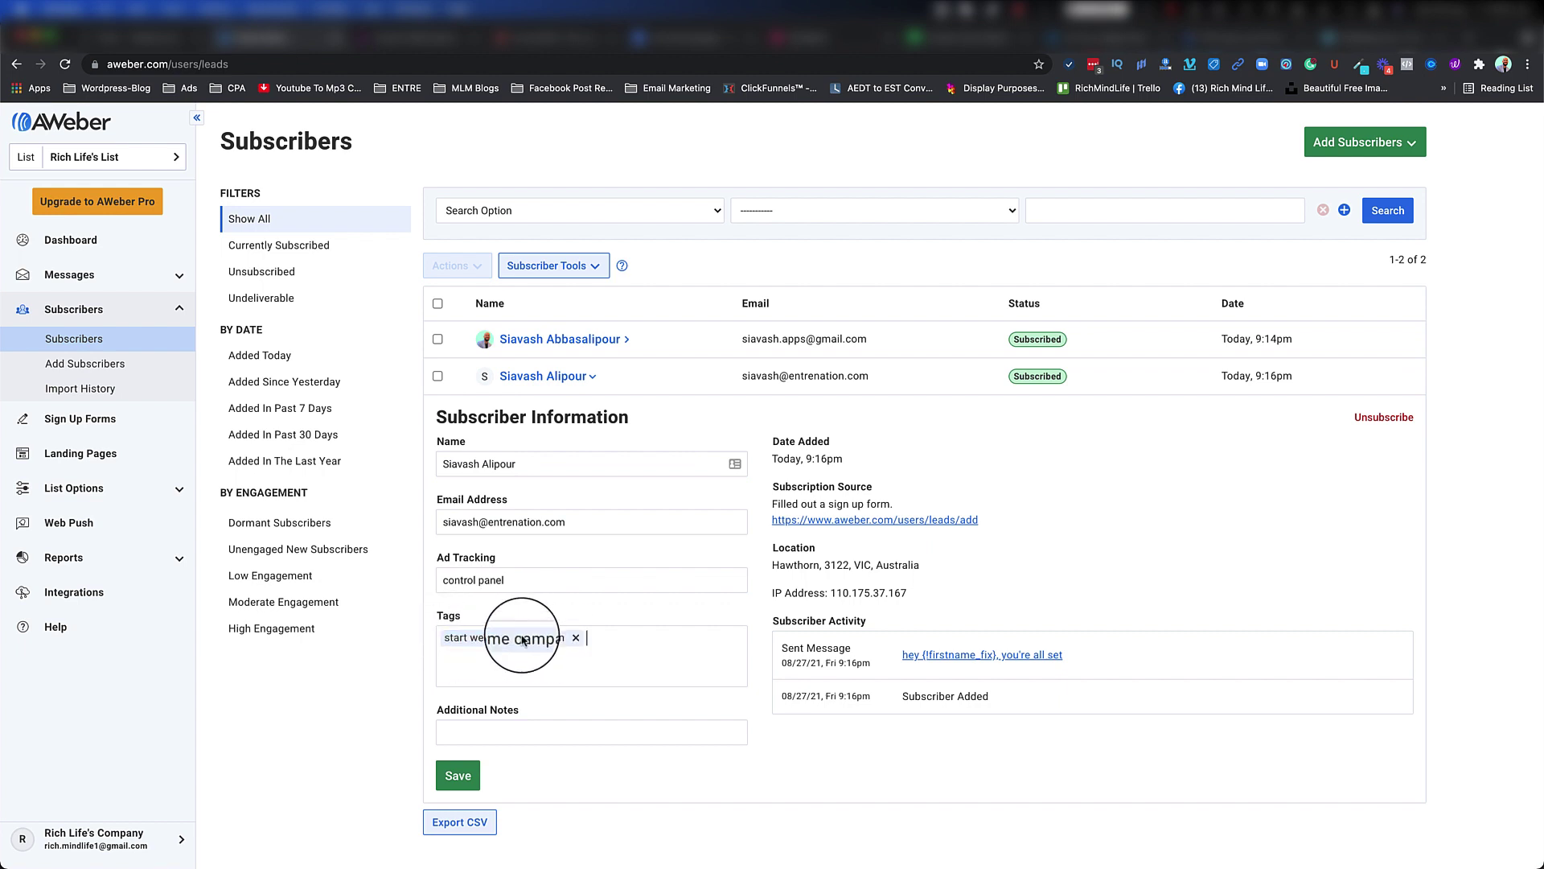
click(458, 641)
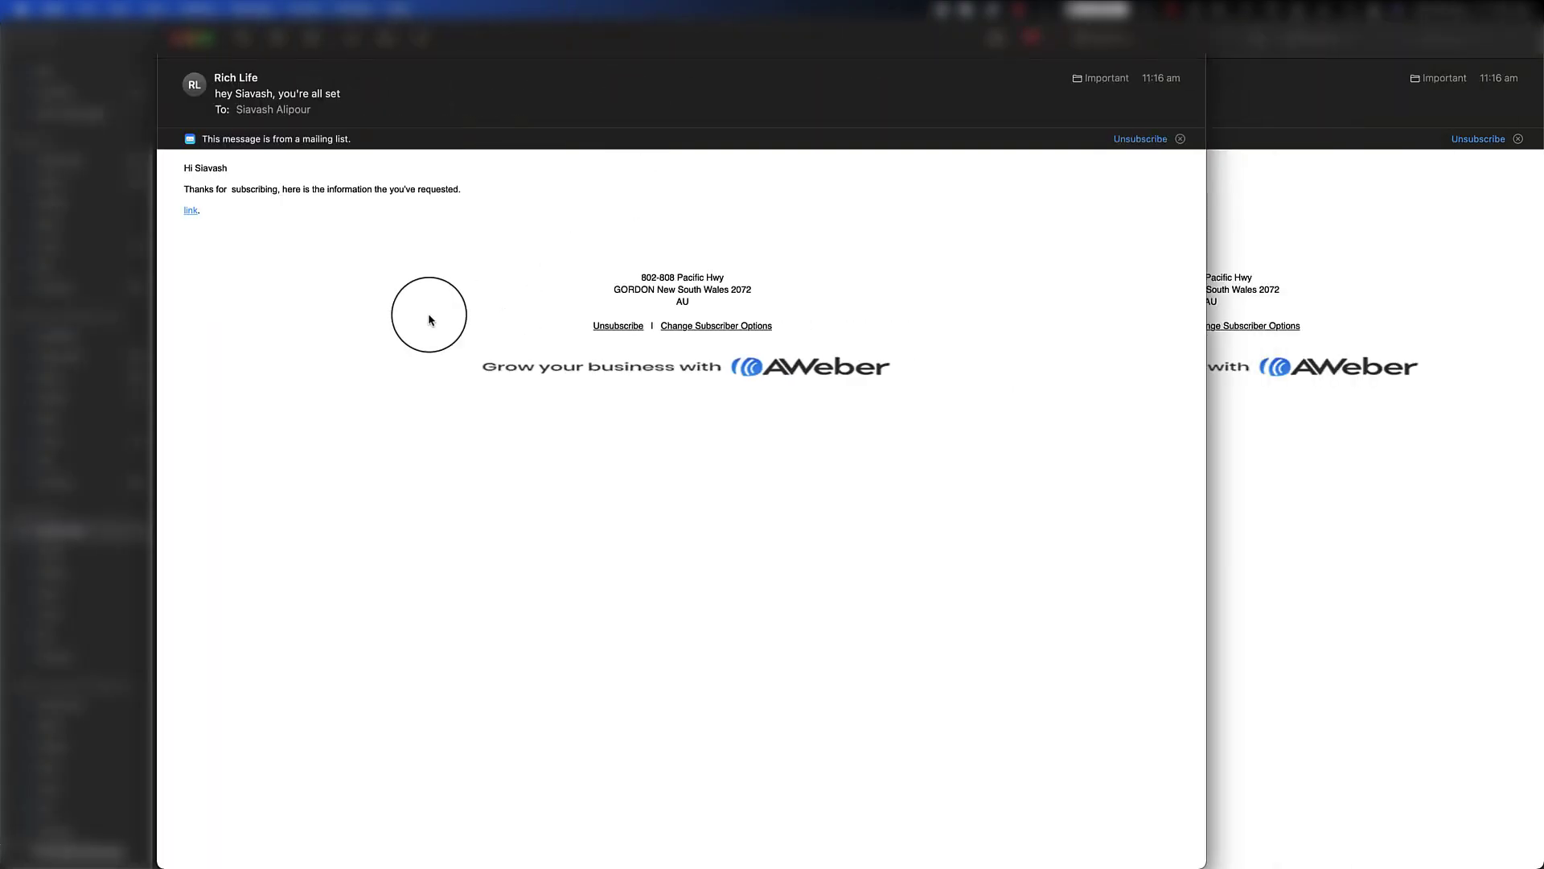
- Read the received welcome email in the mail app, follow its link, and return to AWeber's subscriber list
drag(181, 165, 470, 188)
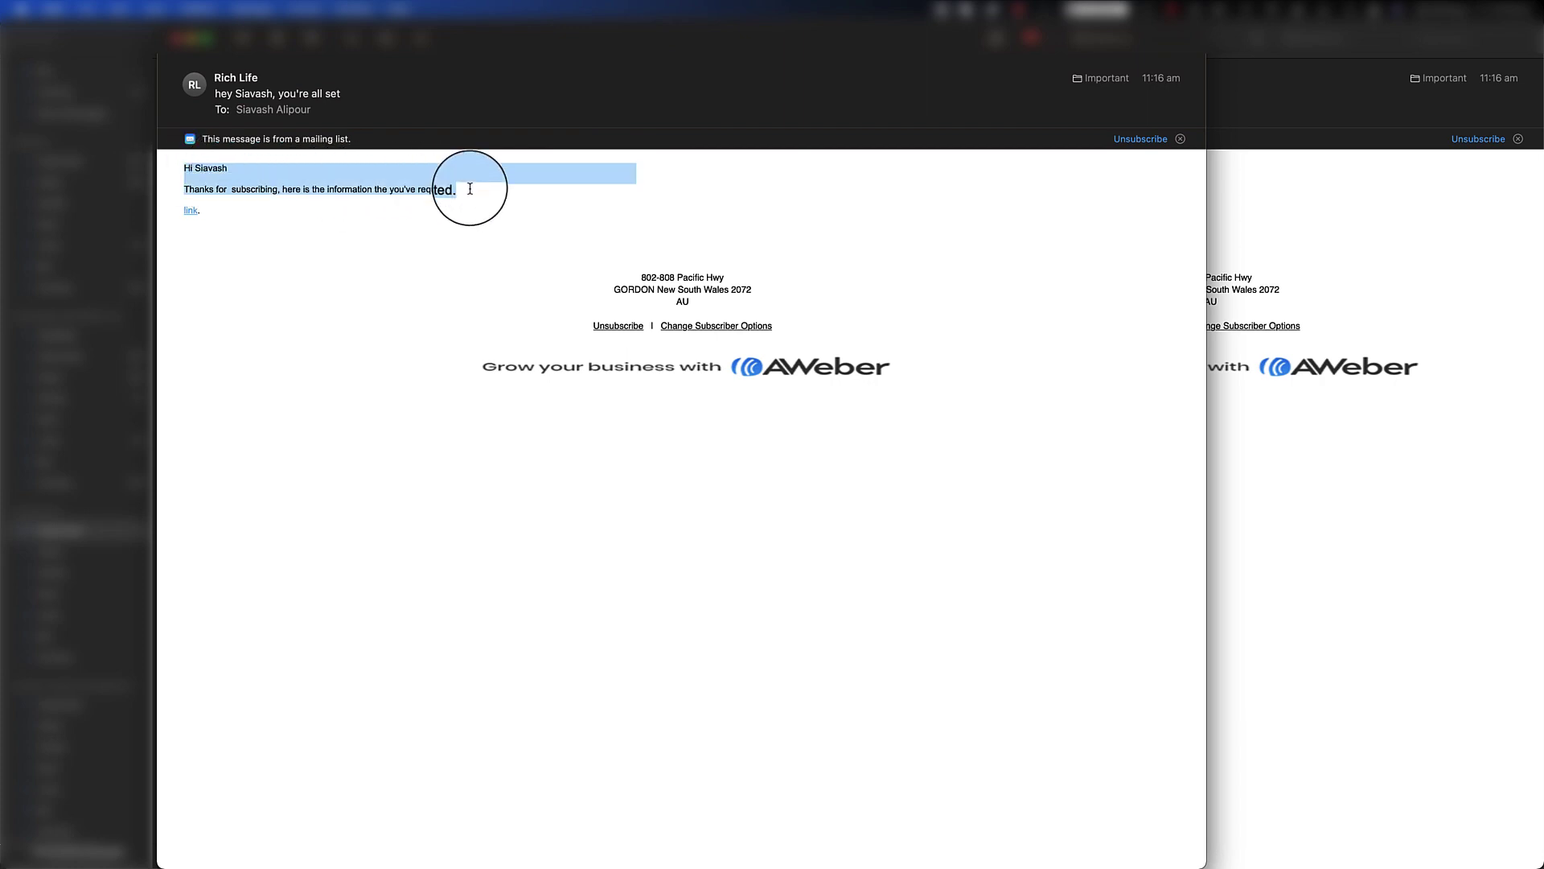
click(191, 213)
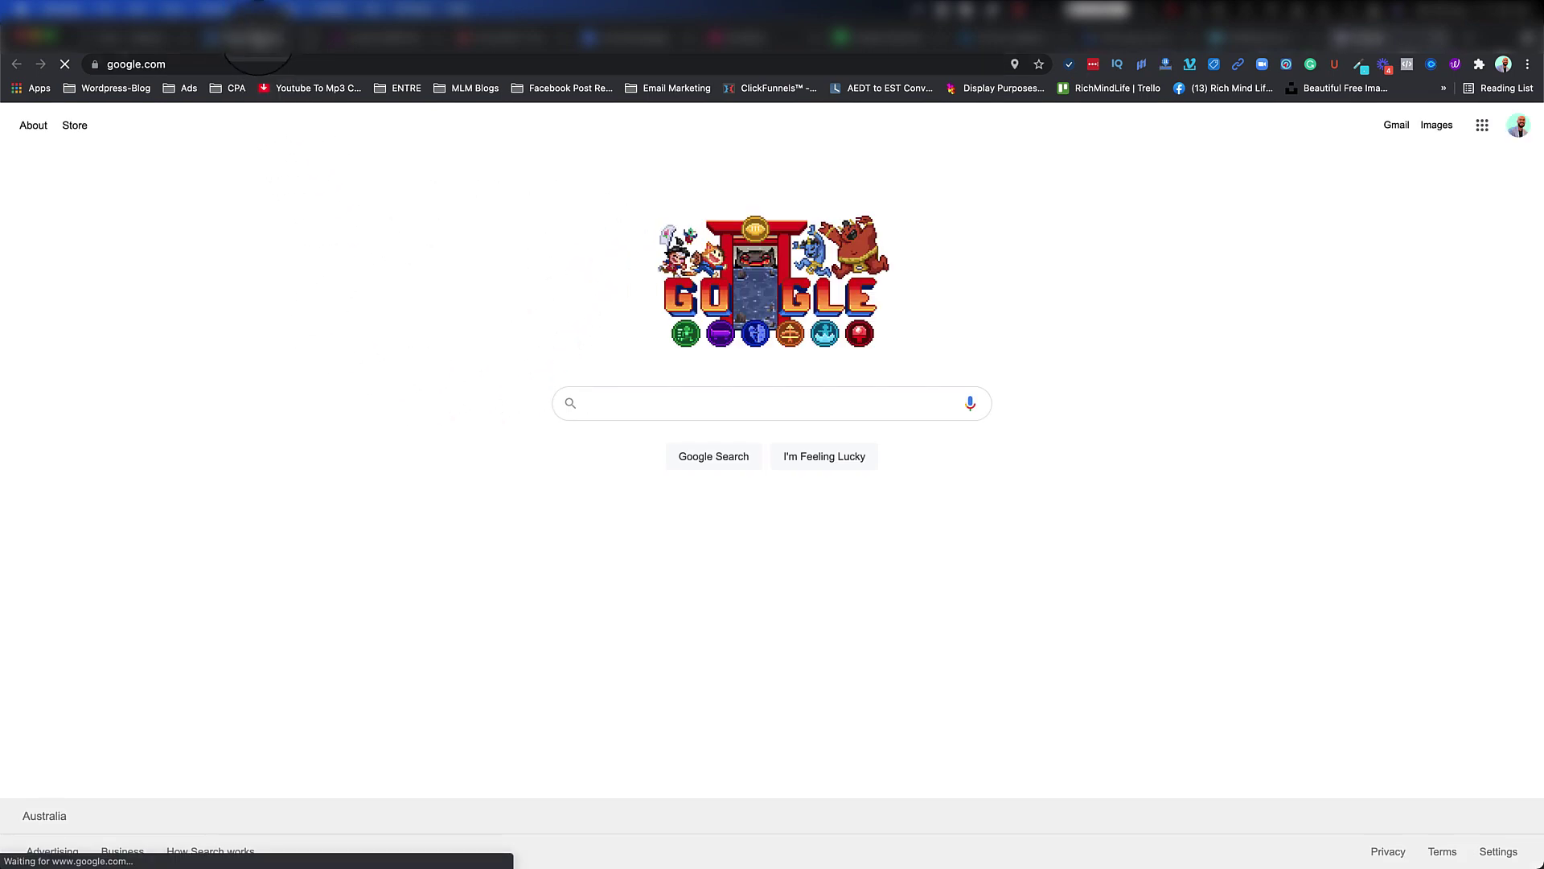
click(257, 36)
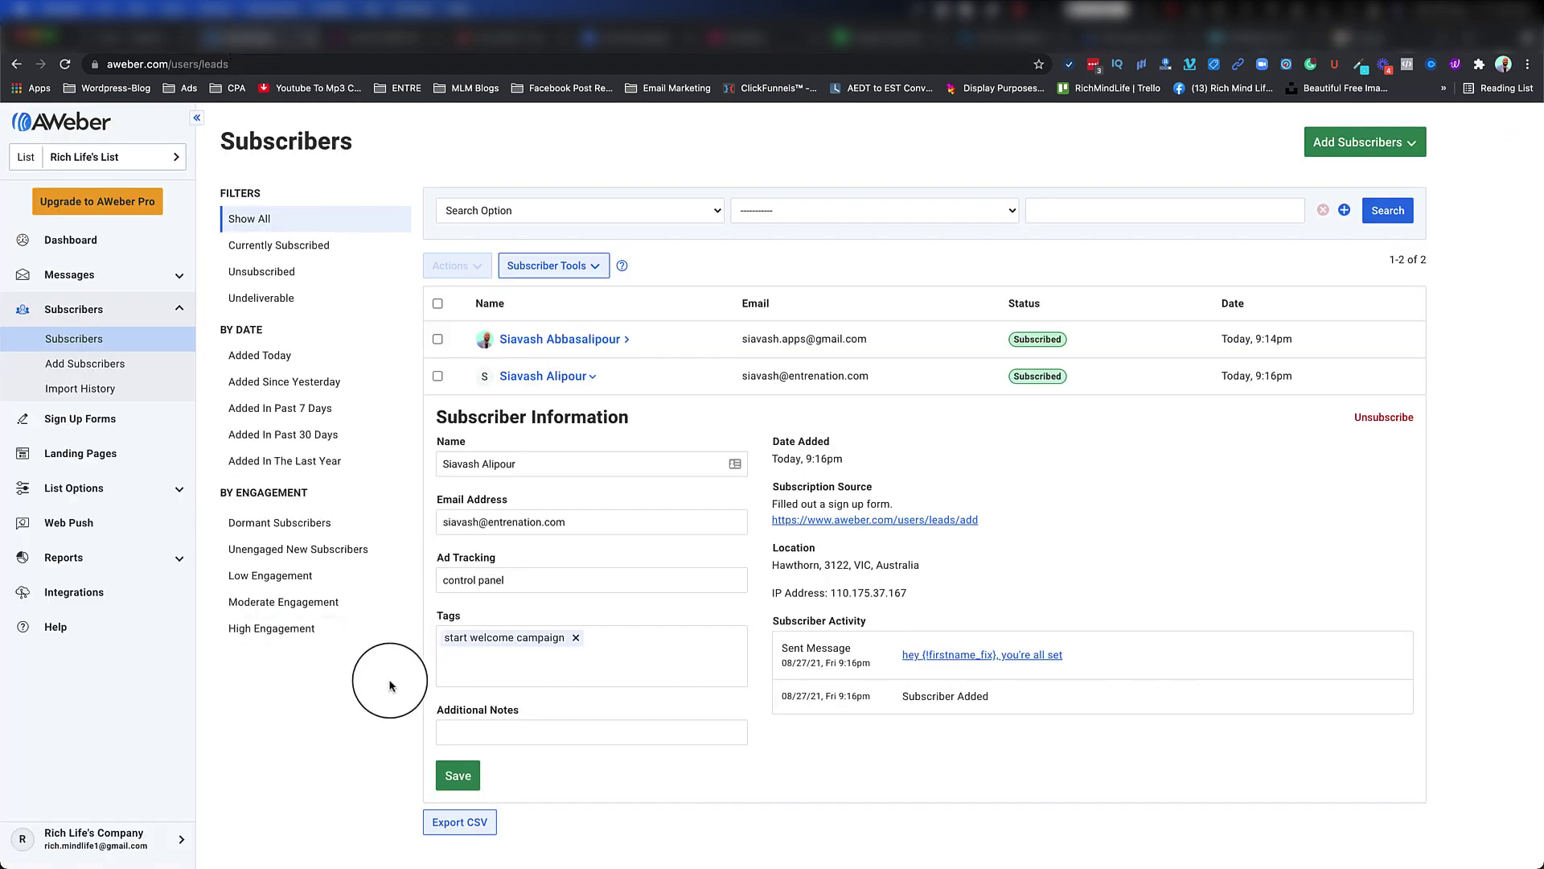
- Reopen the same subscriber's details and check the tags after the link click
click(616, 390)
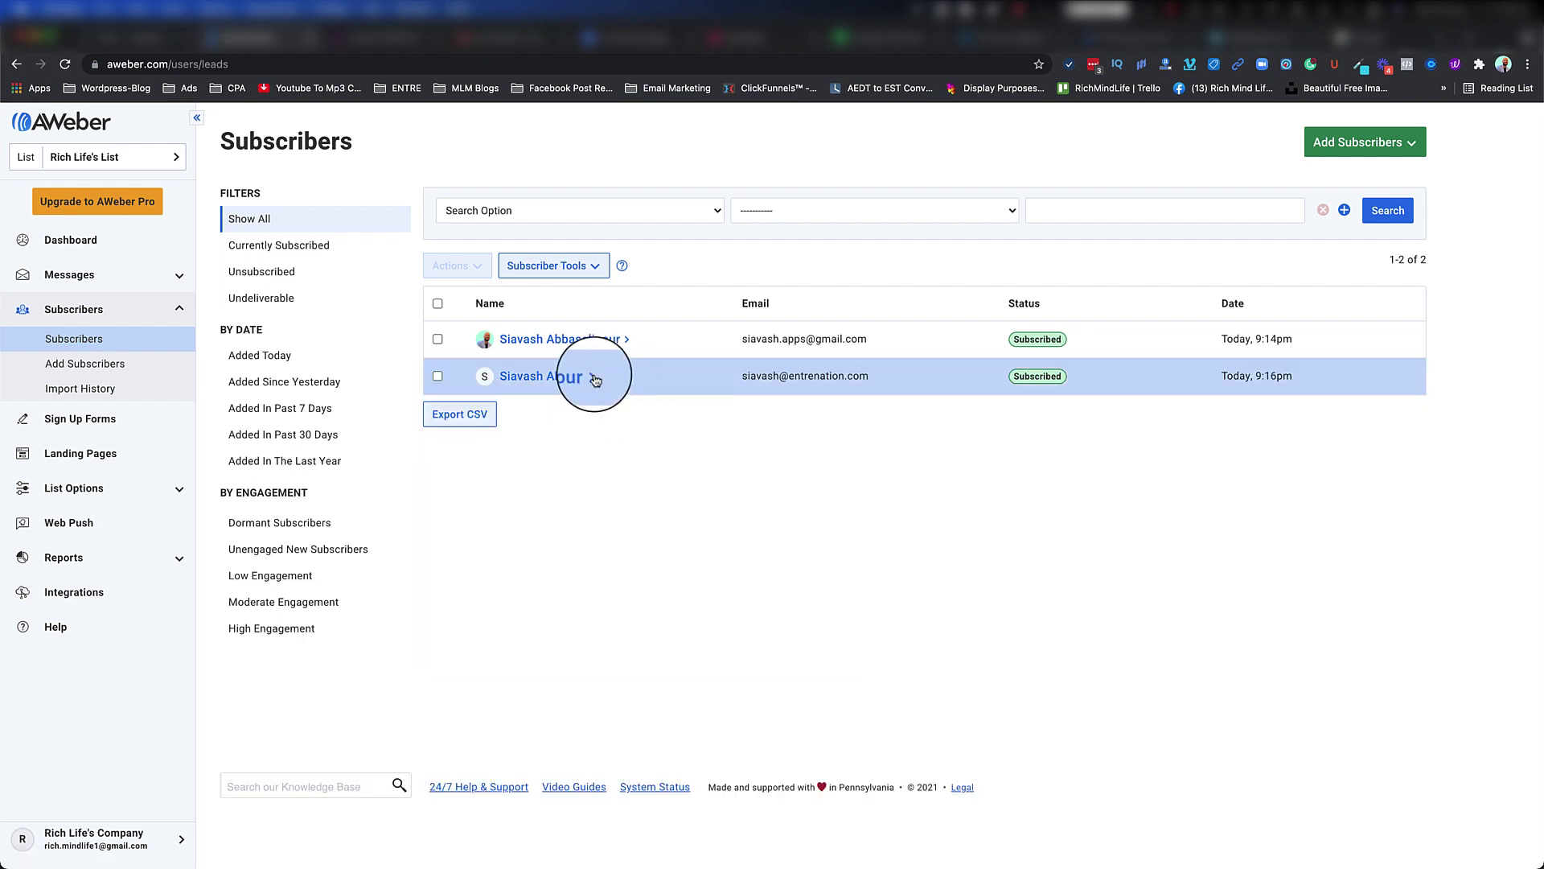
click(596, 380)
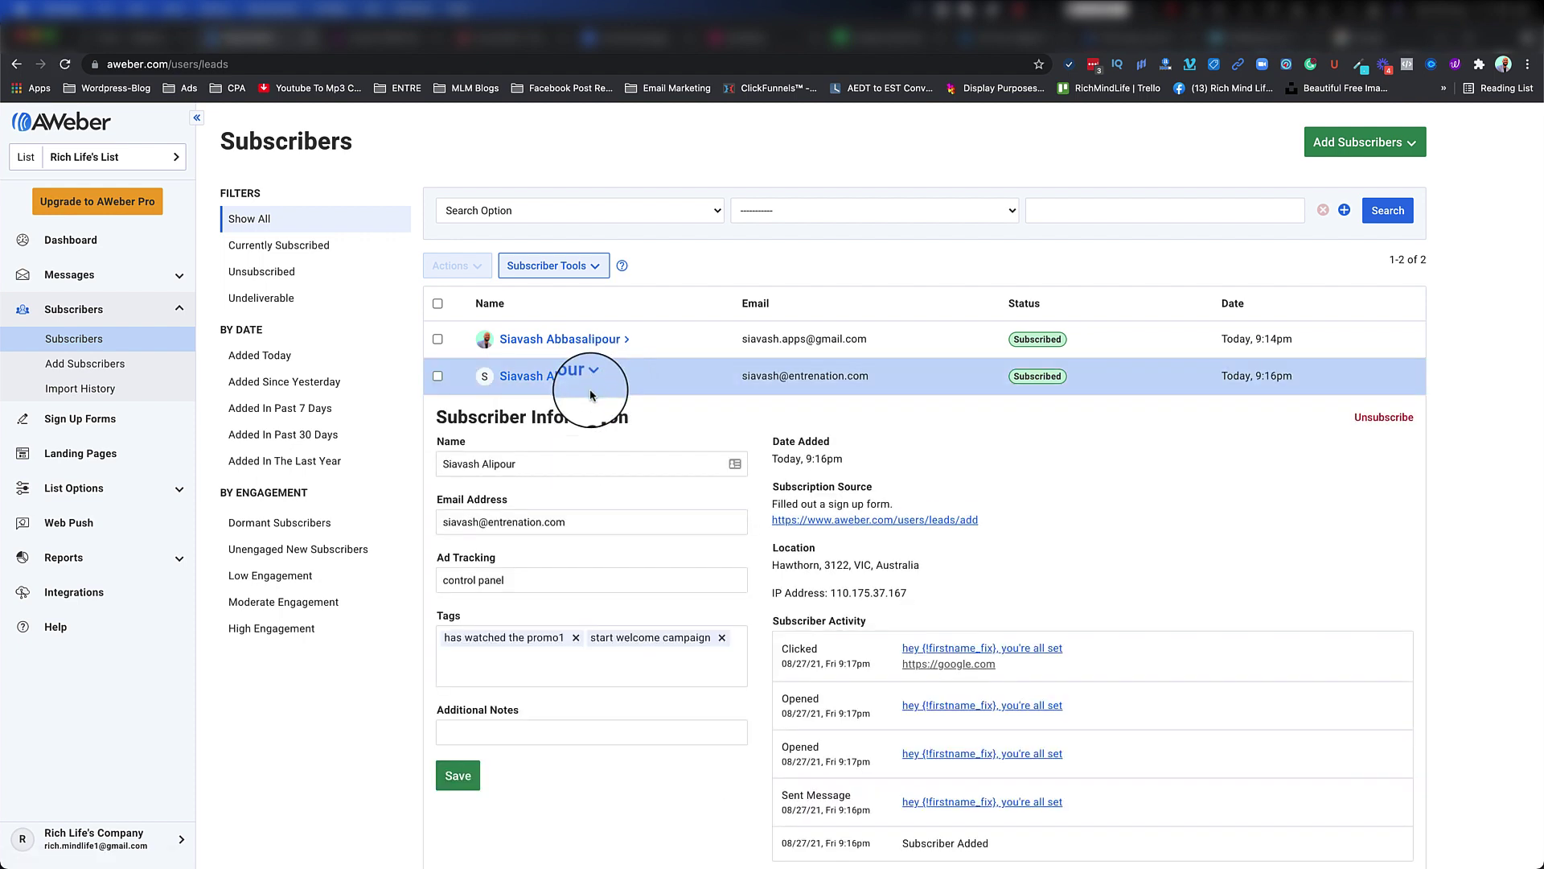
click(504, 635)
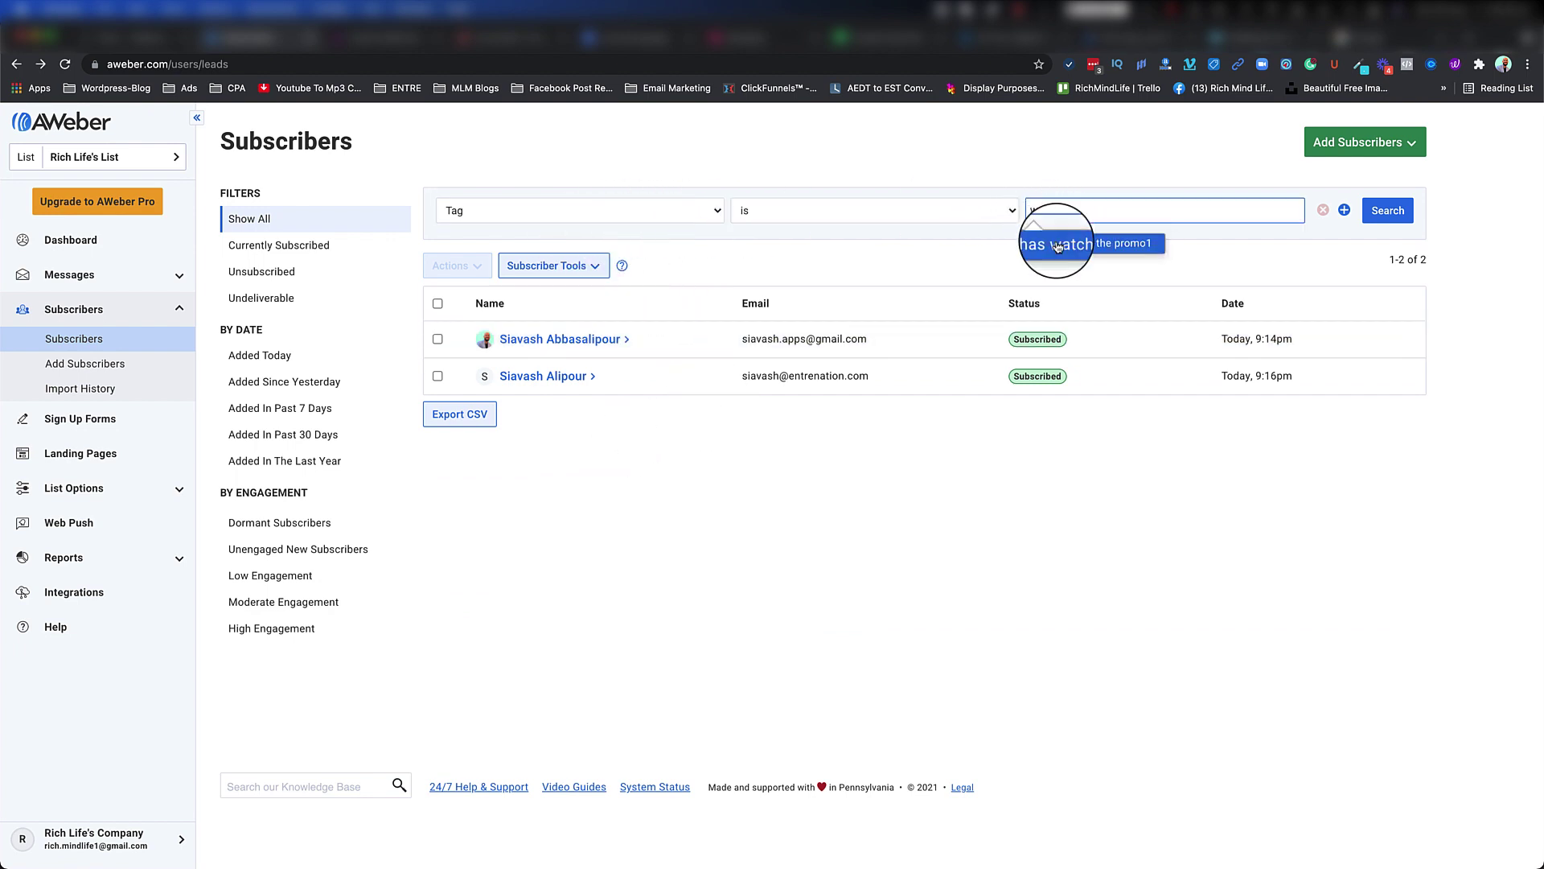
- Search subscribers whose Tag is "has watched the promo1" and examine the matching subscriber's tags and activity
click(1070, 243)
click(1396, 217)
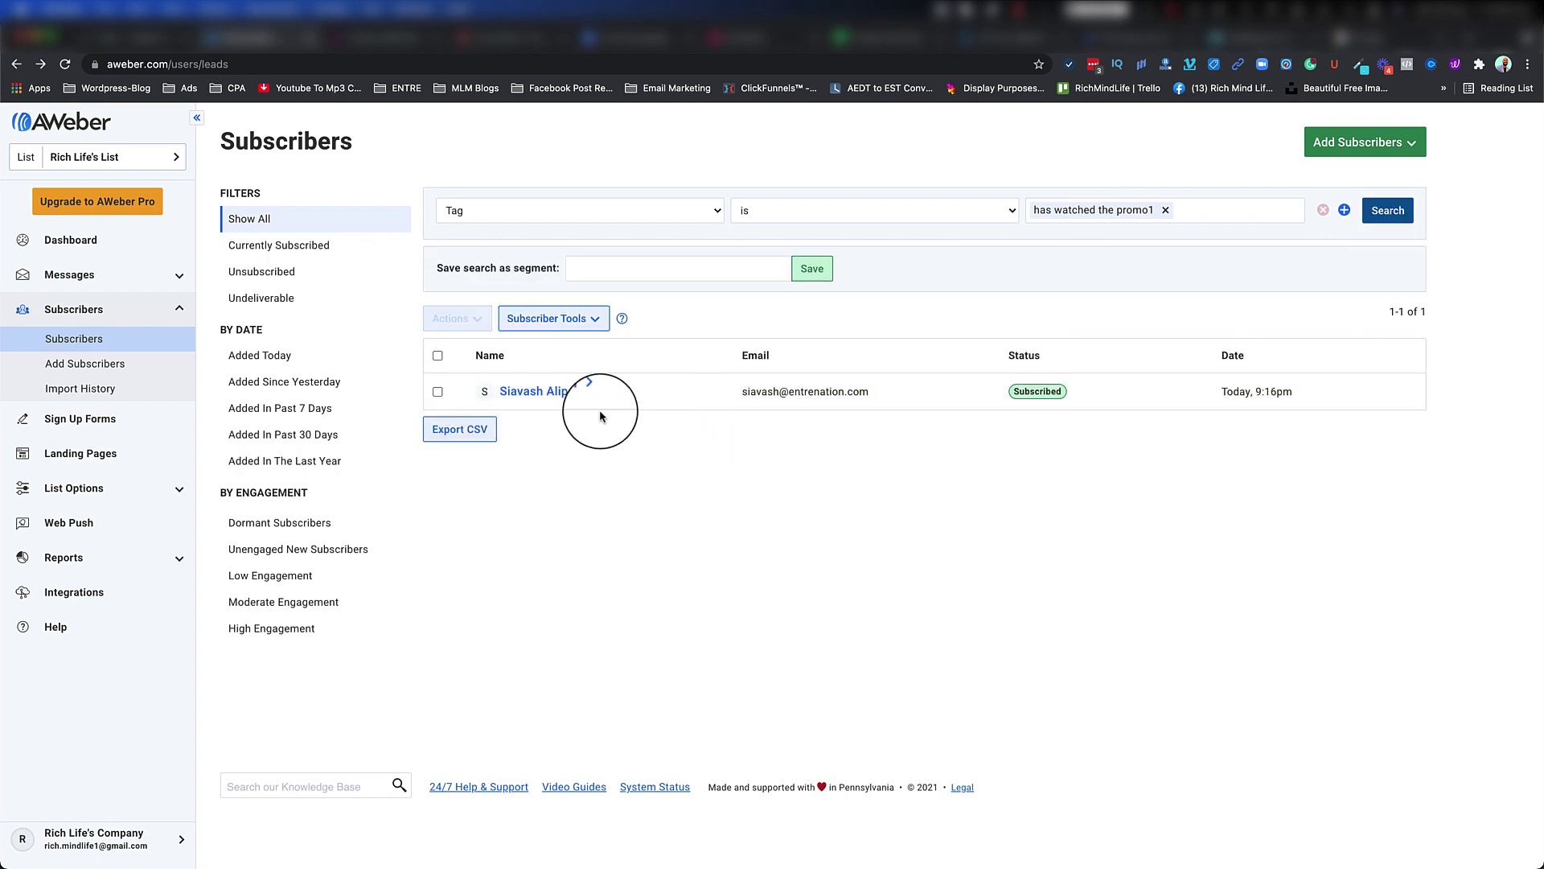
click(599, 398)
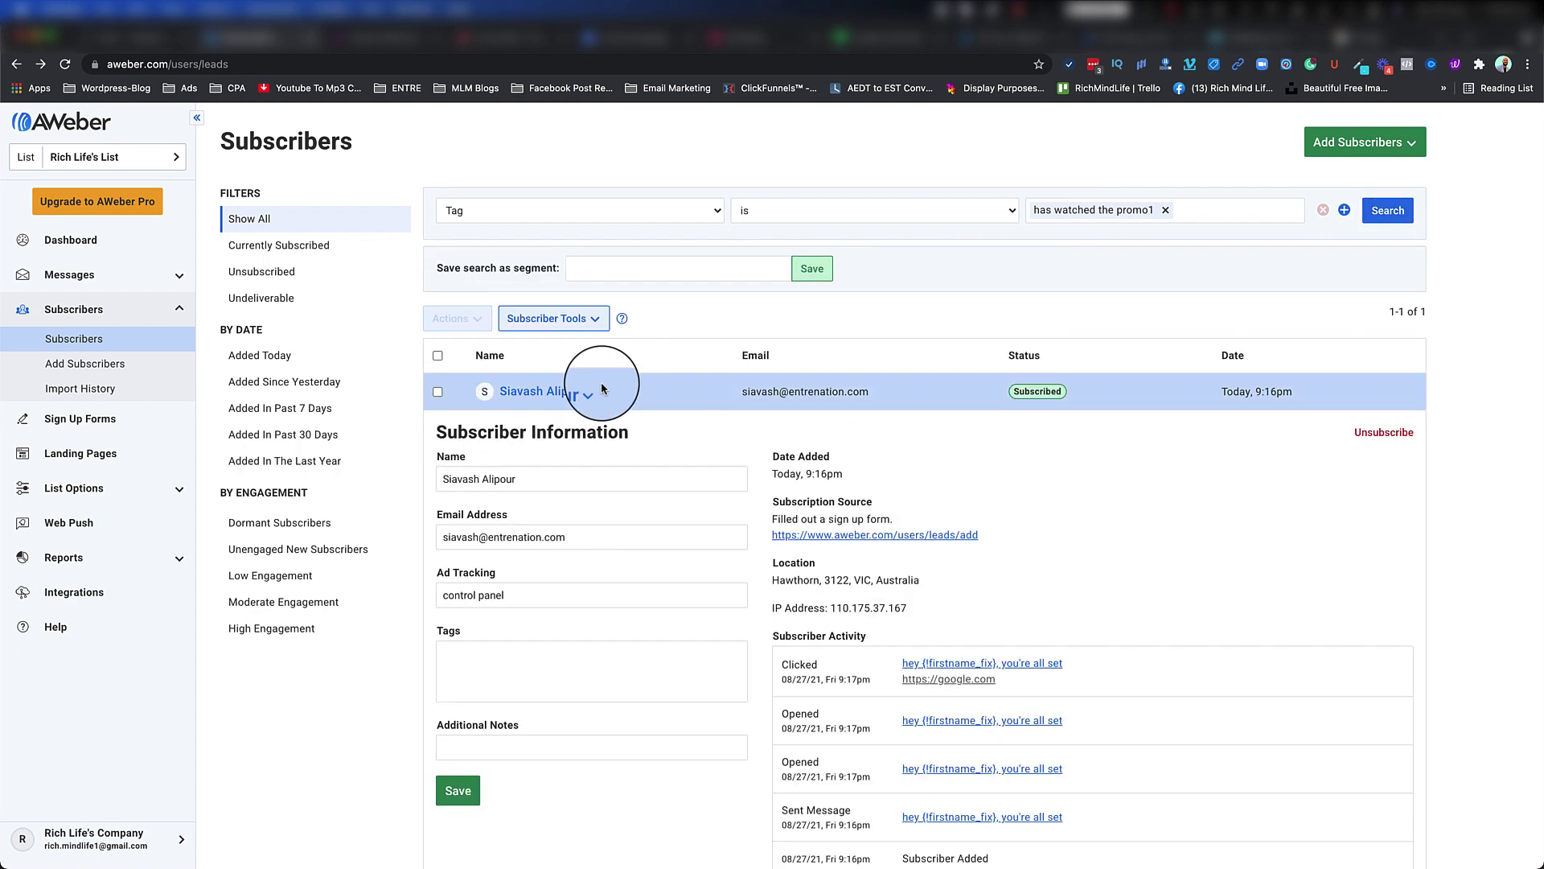
scroll(515, 579, down, 2)
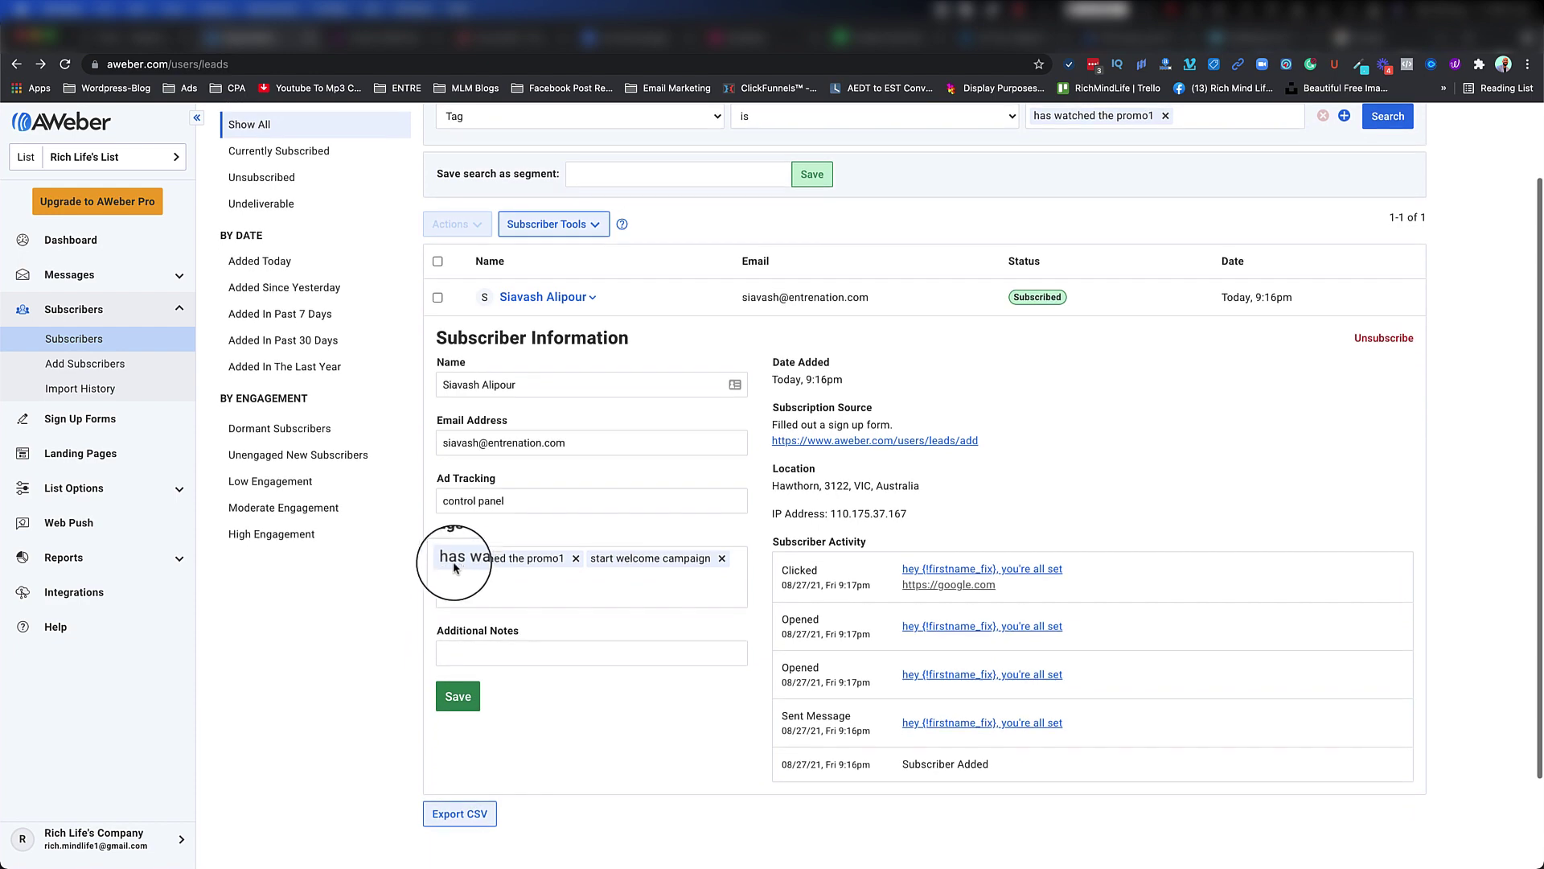
click(541, 497)
scroll(540, 497, up, 2)
click(569, 265)
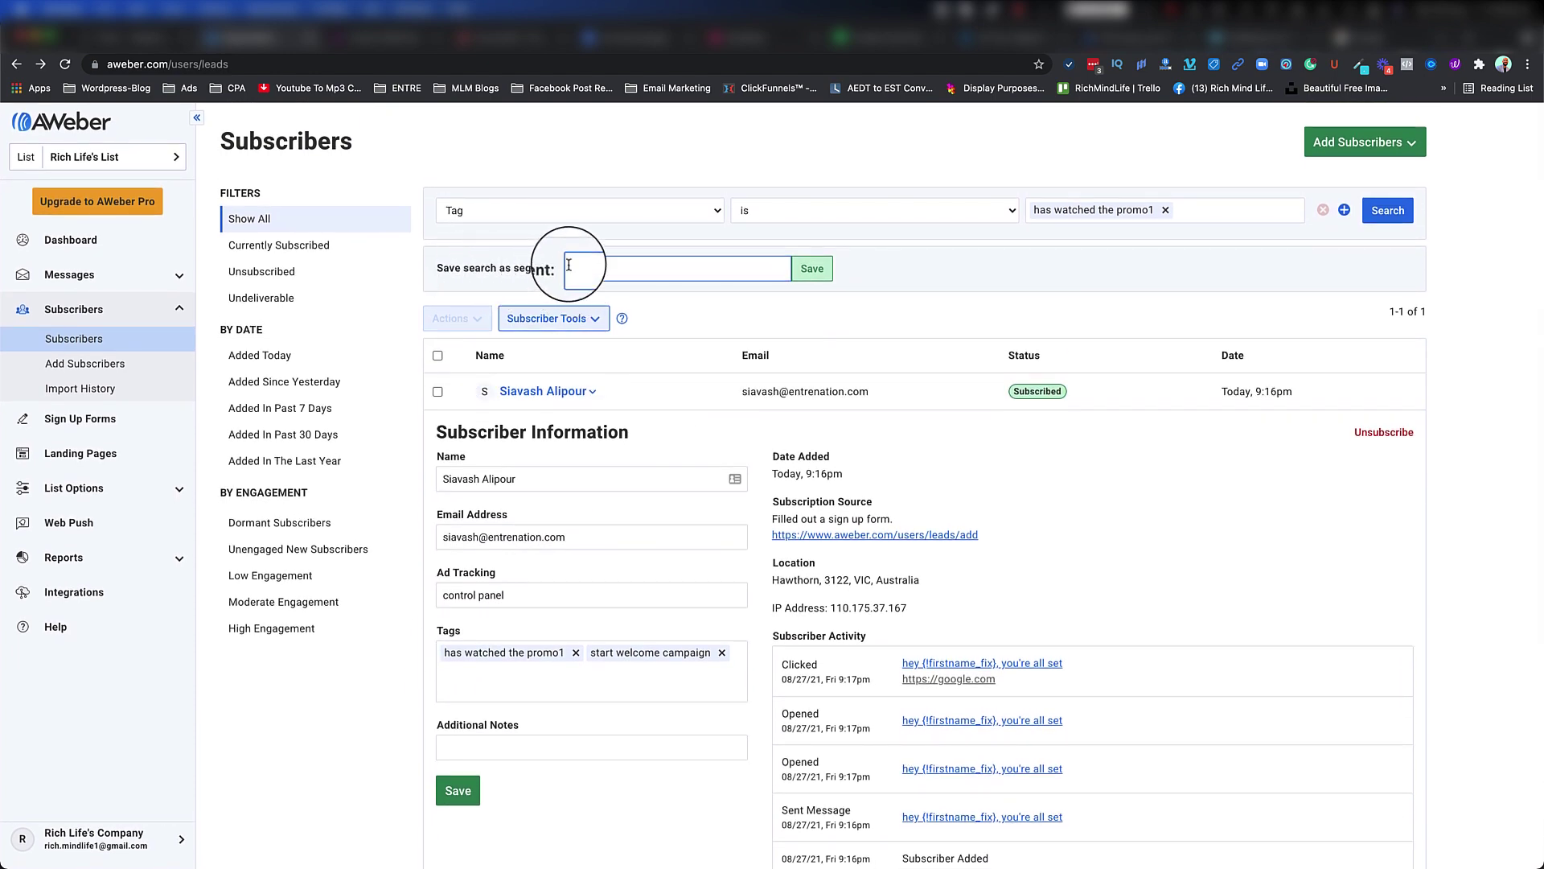
click(585, 269)
click(579, 268)
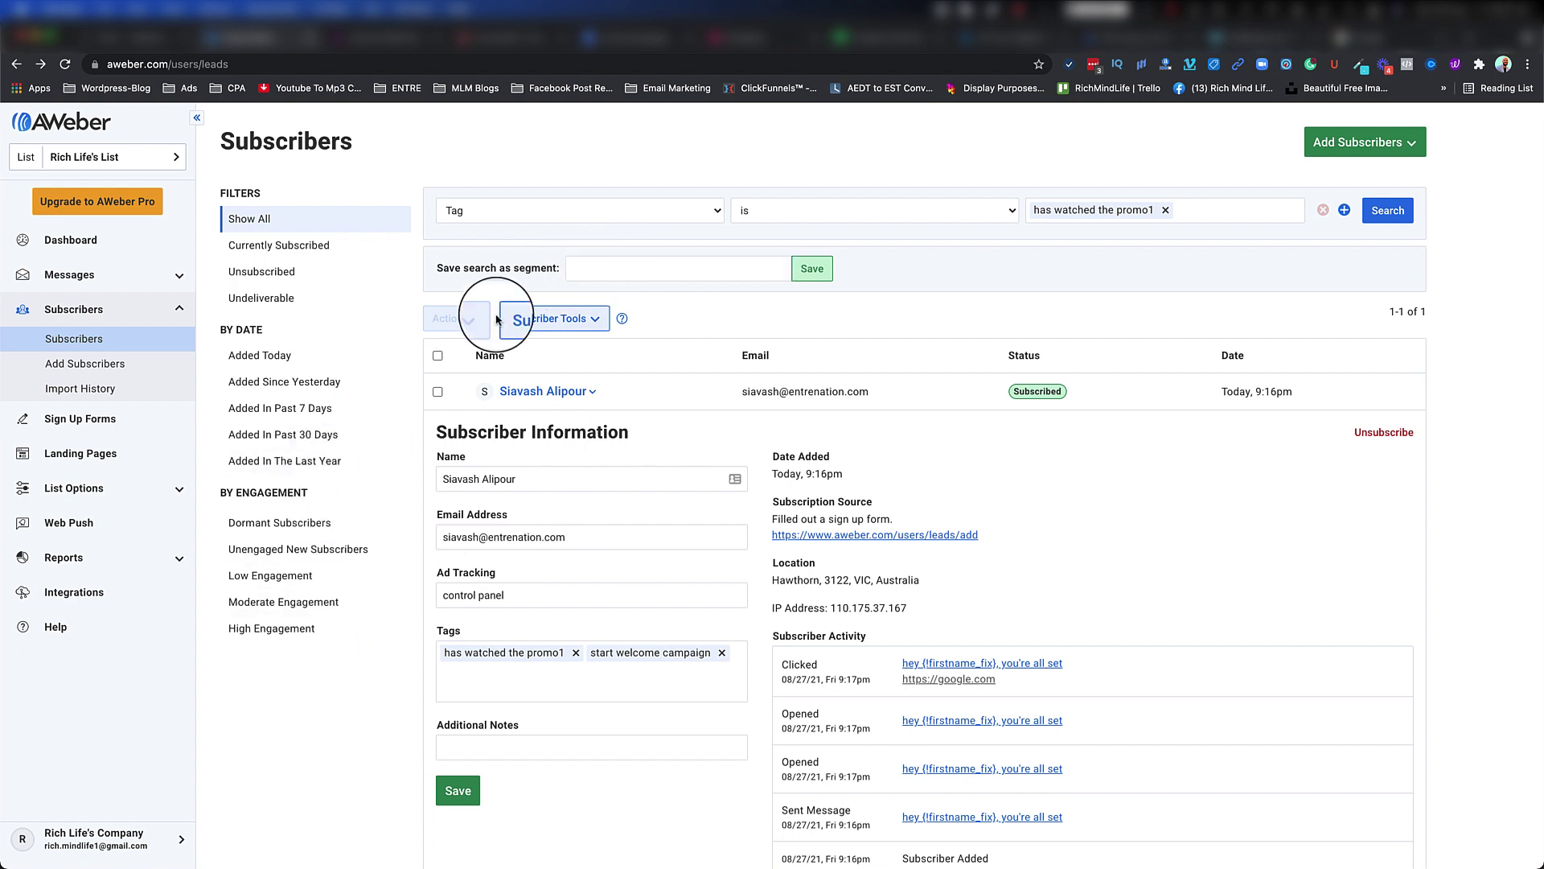
click(531, 434)
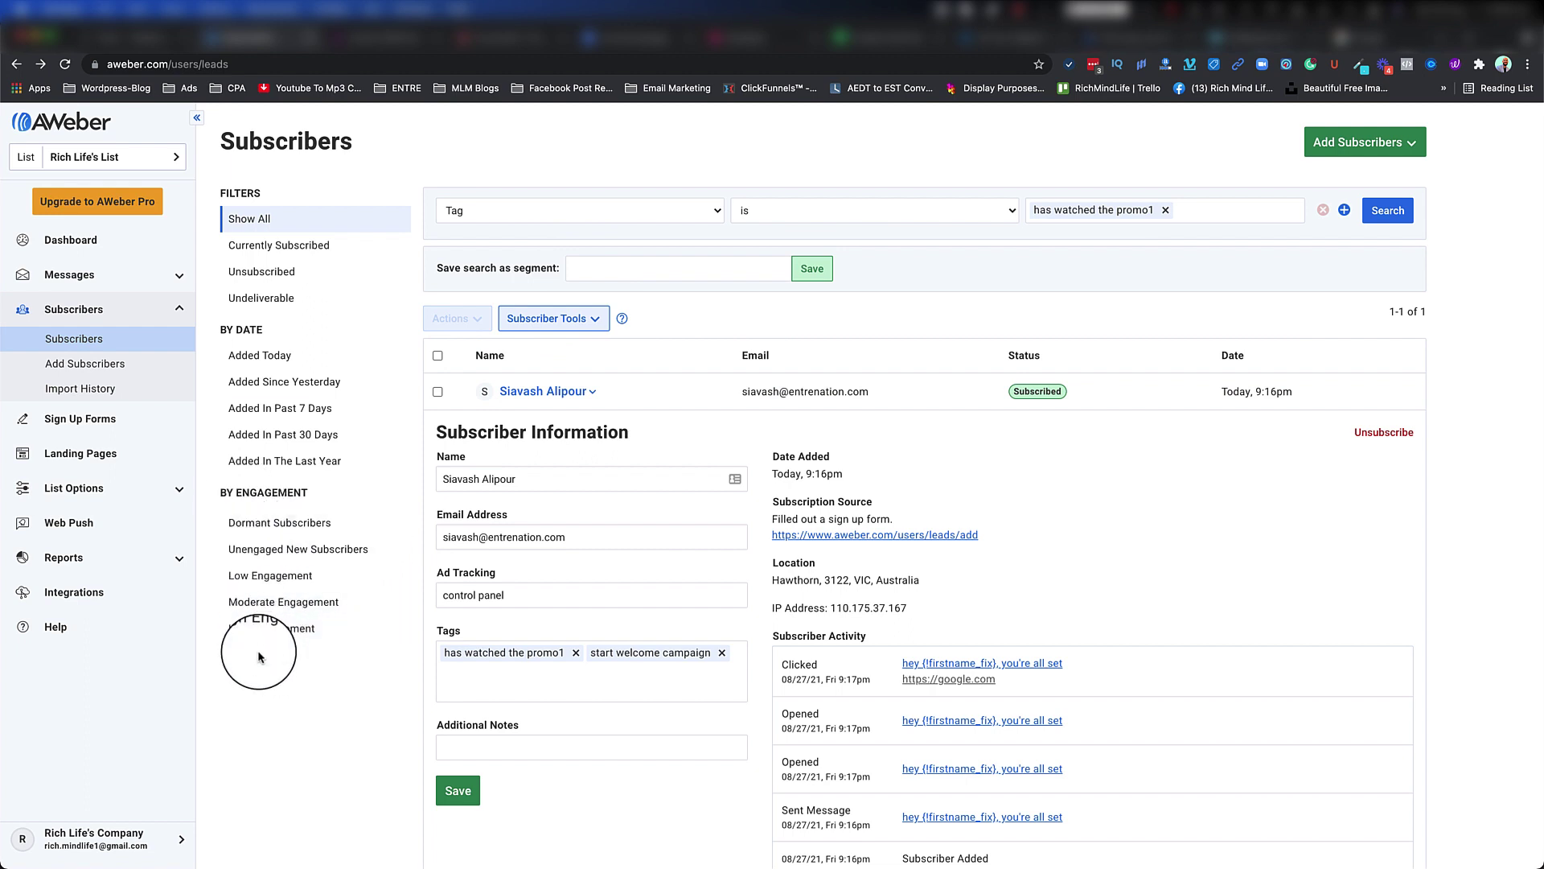
- Create a new draft message with the subject line "segment email", and save and exit it
click(94, 285)
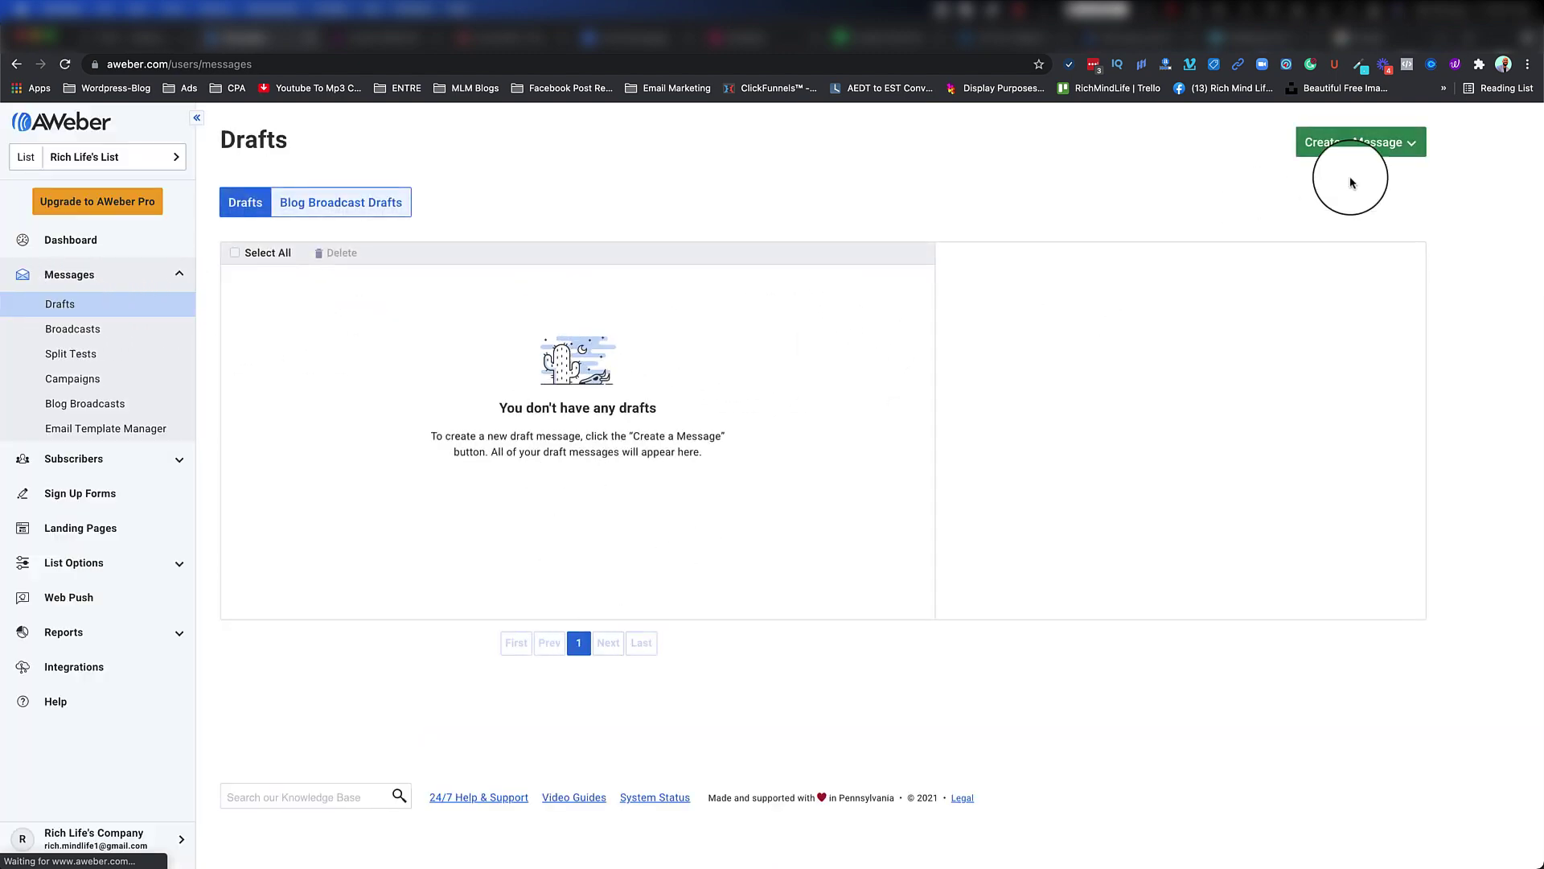
click(1380, 144)
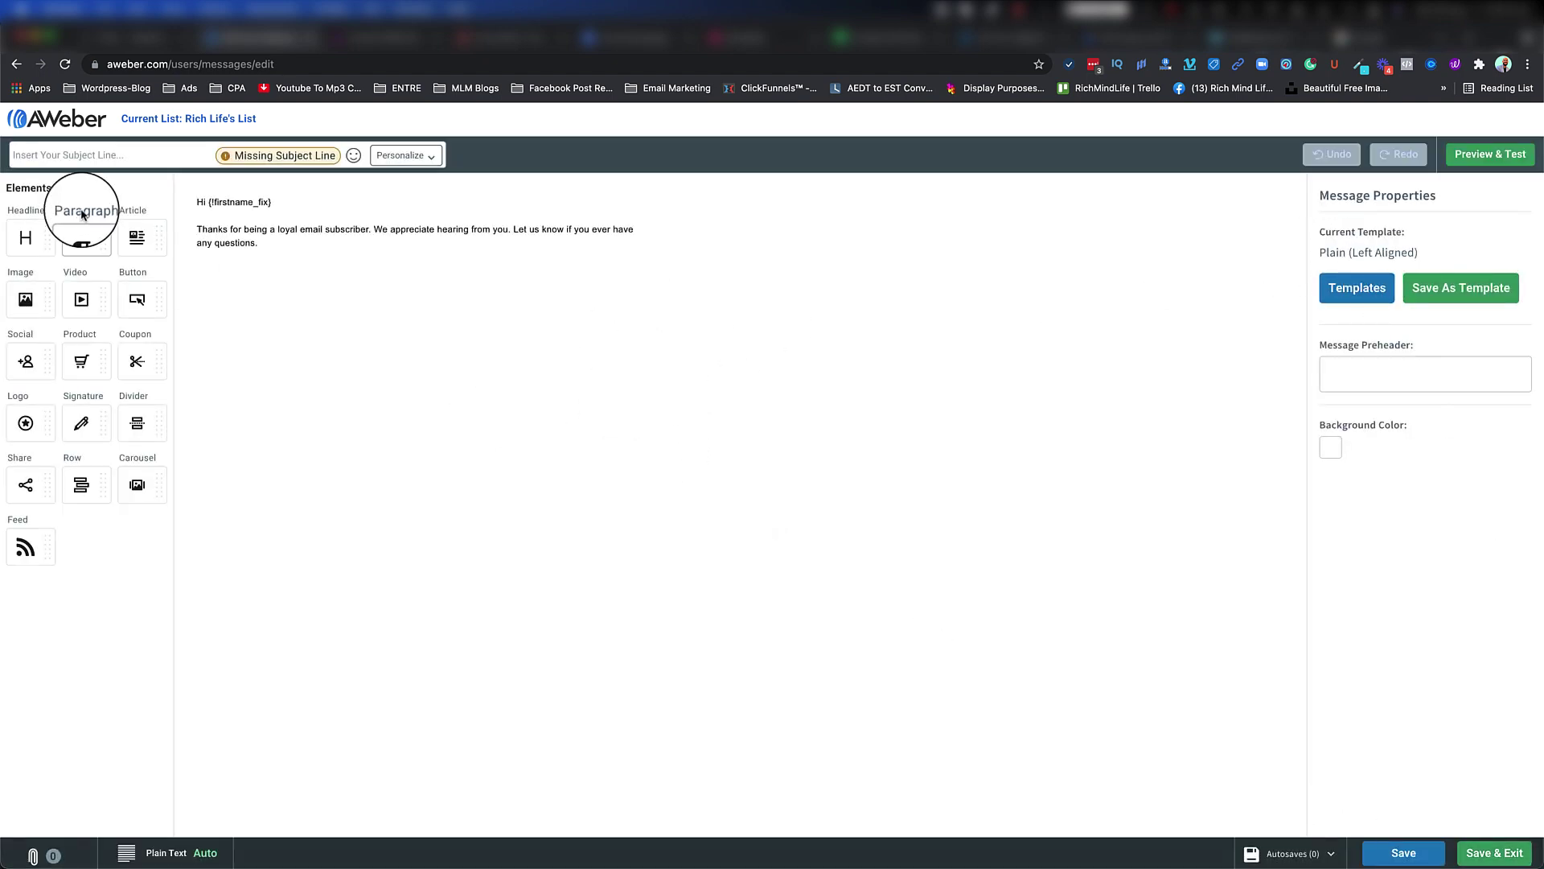
click(122, 156)
text(se)
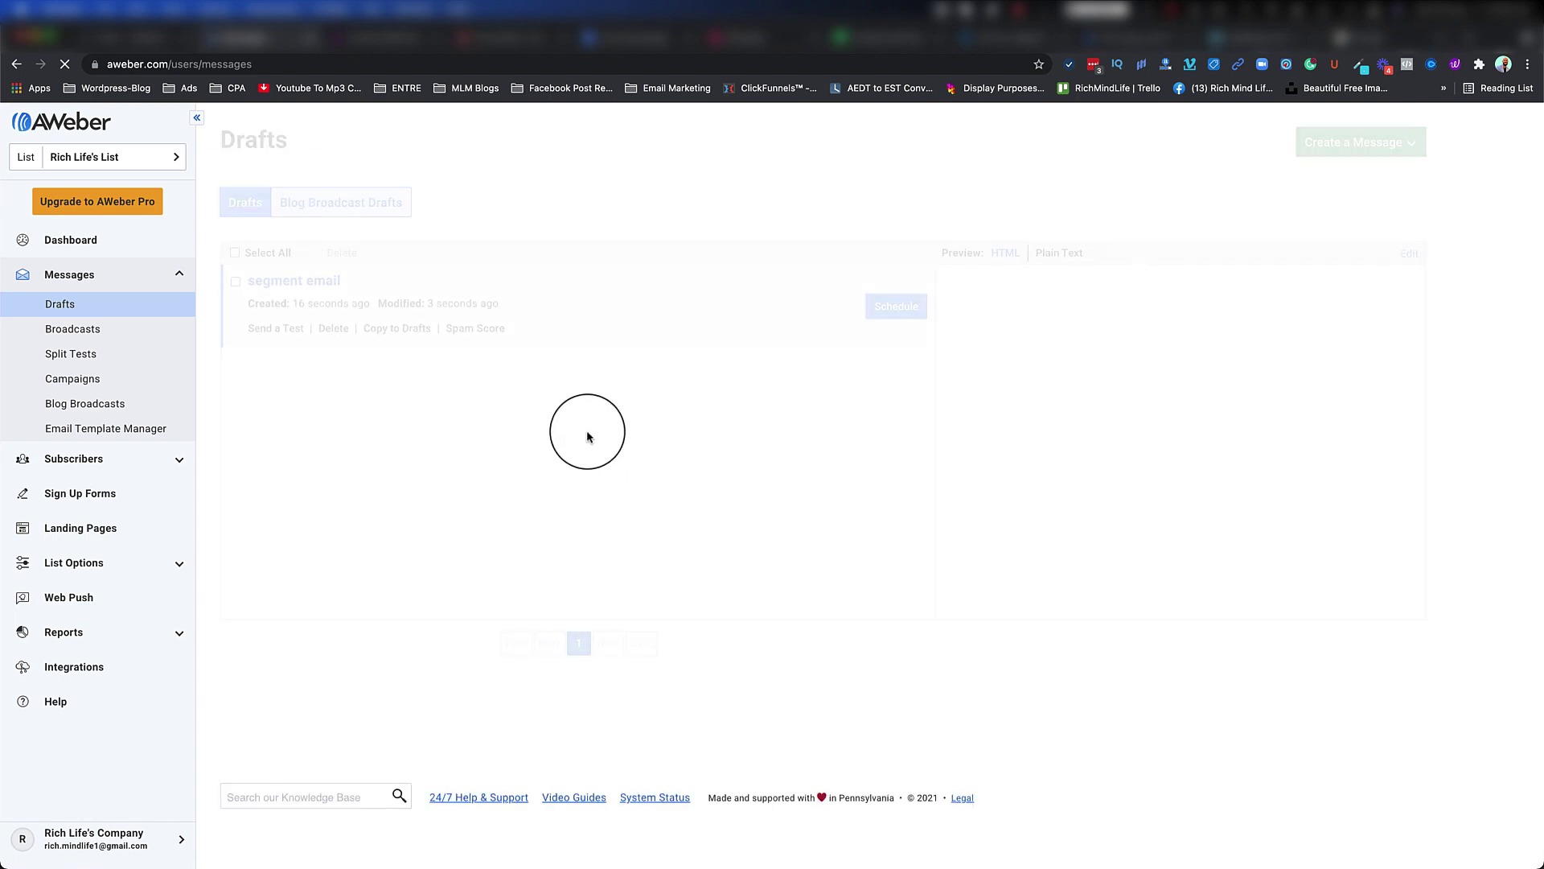
- Open the broadcast settings of the "segment email" draft and set its send time to August 29, 2021, 12:00 am
click(889, 312)
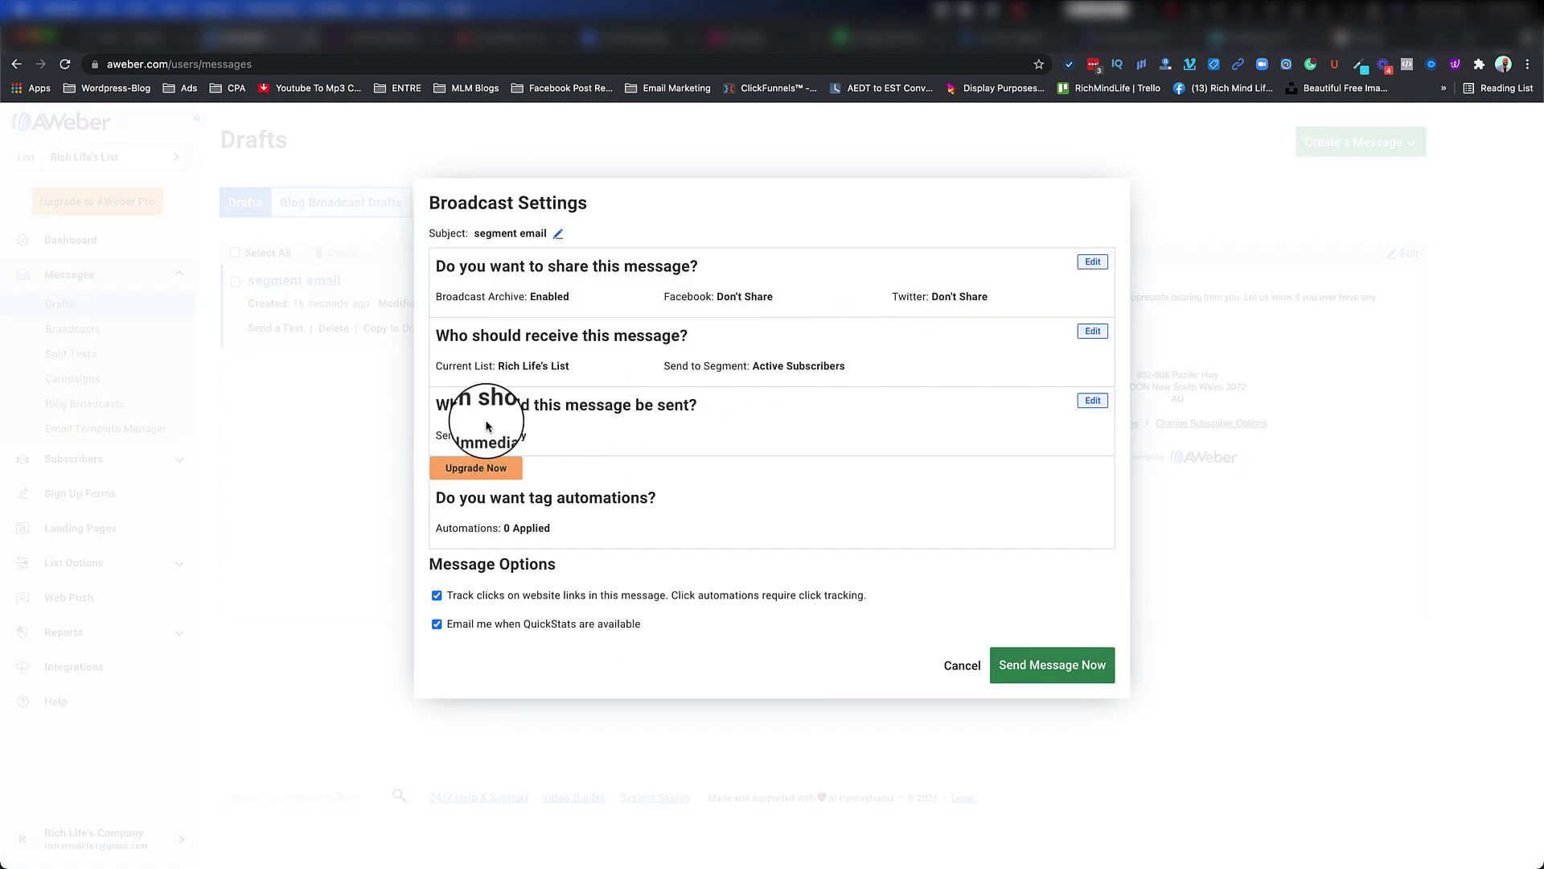
click(1102, 407)
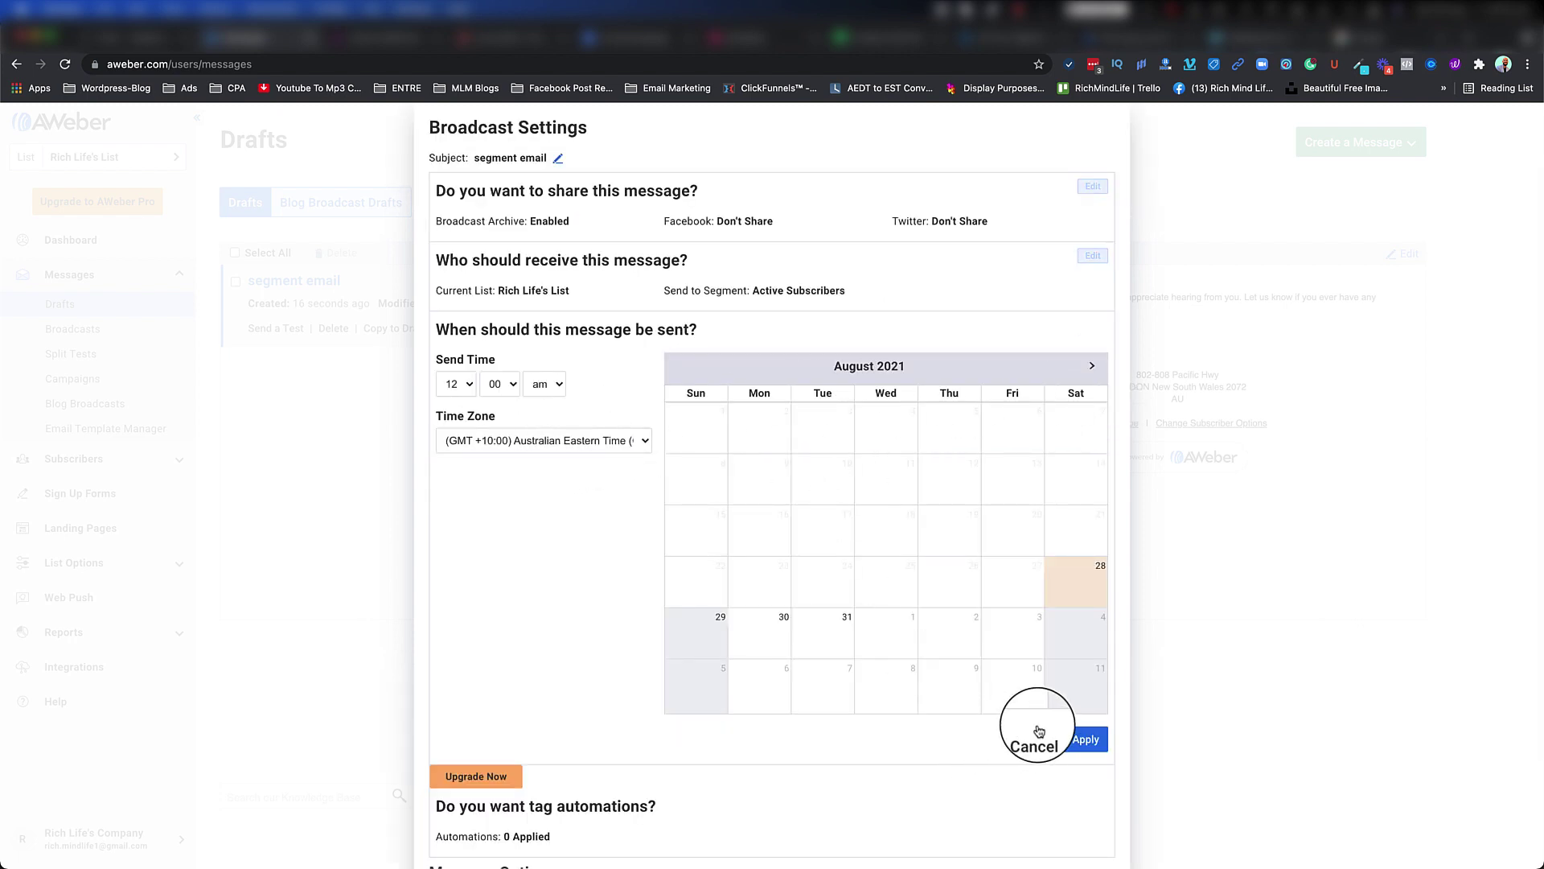
click(459, 383)
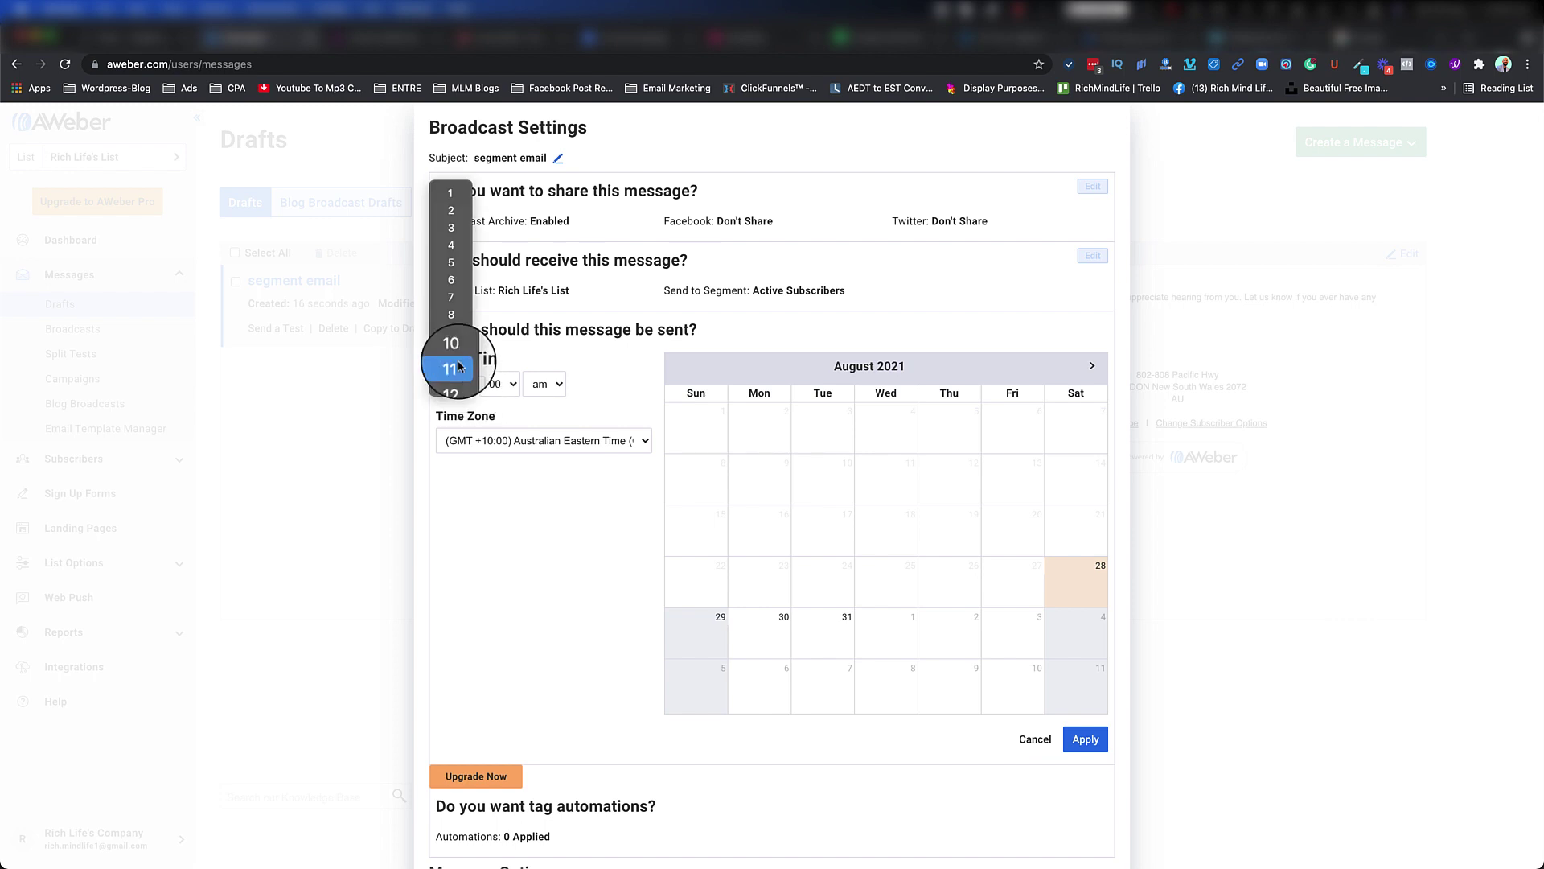
click(452, 390)
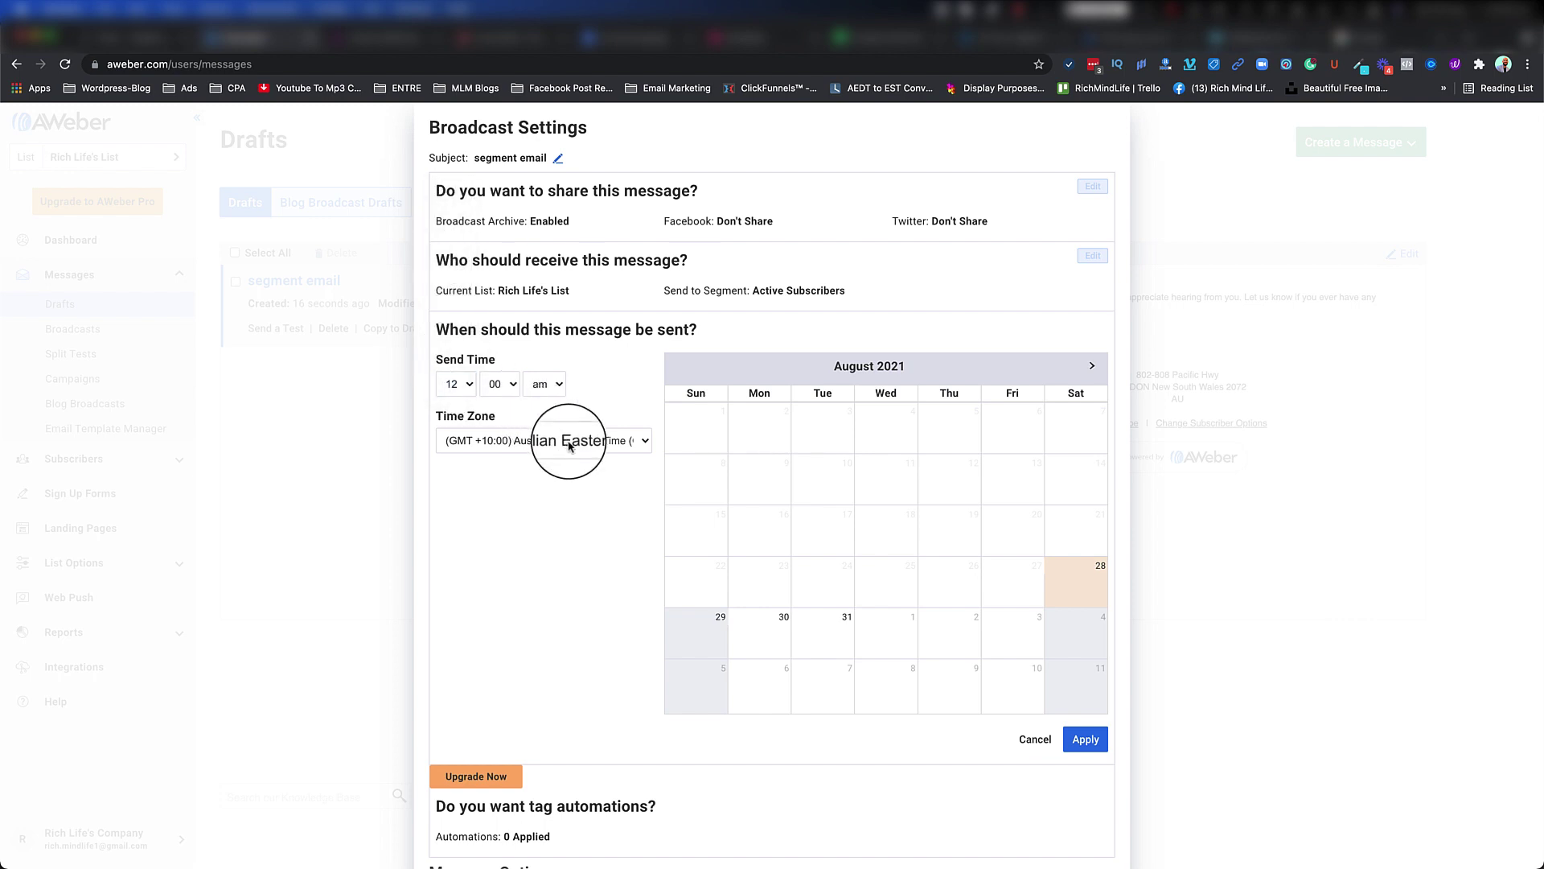
click(697, 641)
click(1086, 738)
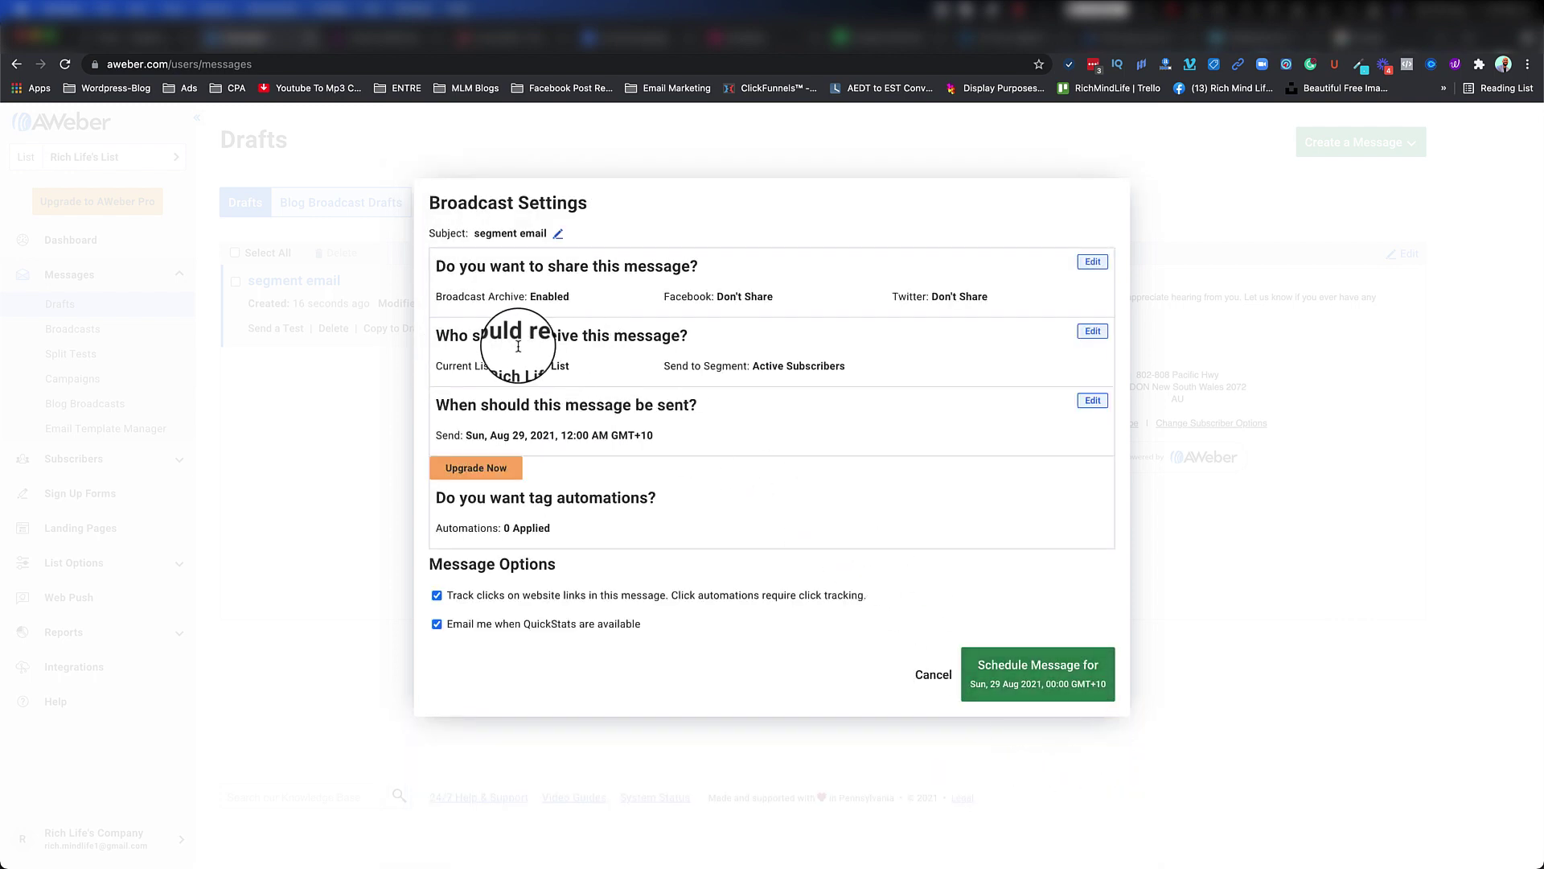
- Set the broadcast's recipient segment to "Added in the past 7 days", and close the broadcast settings without scheduling the message
drag(481, 336, 647, 336)
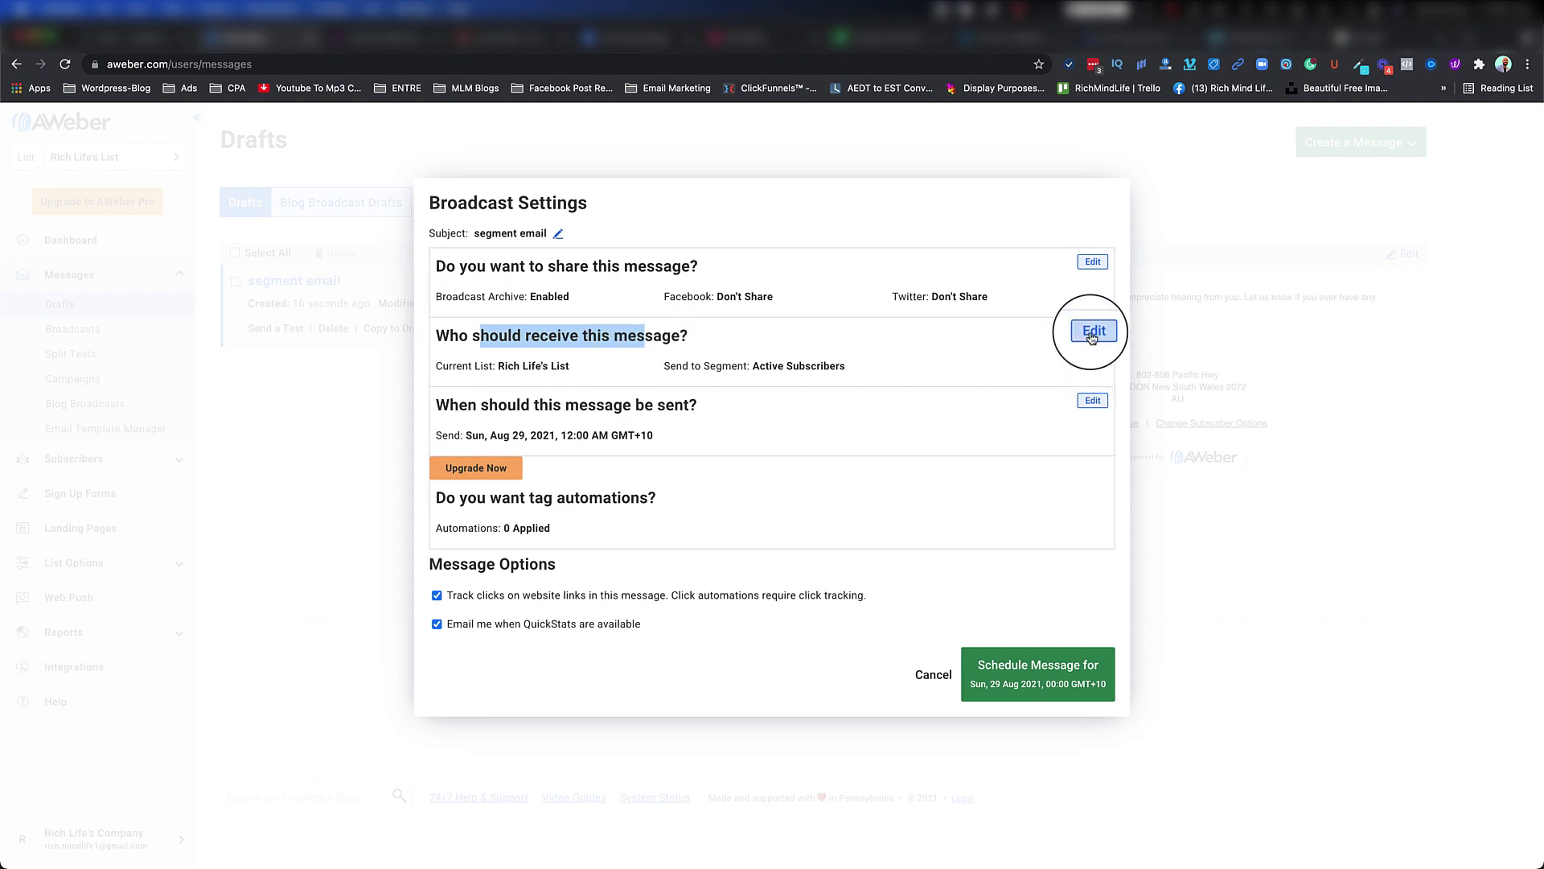
click(1091, 336)
click(897, 311)
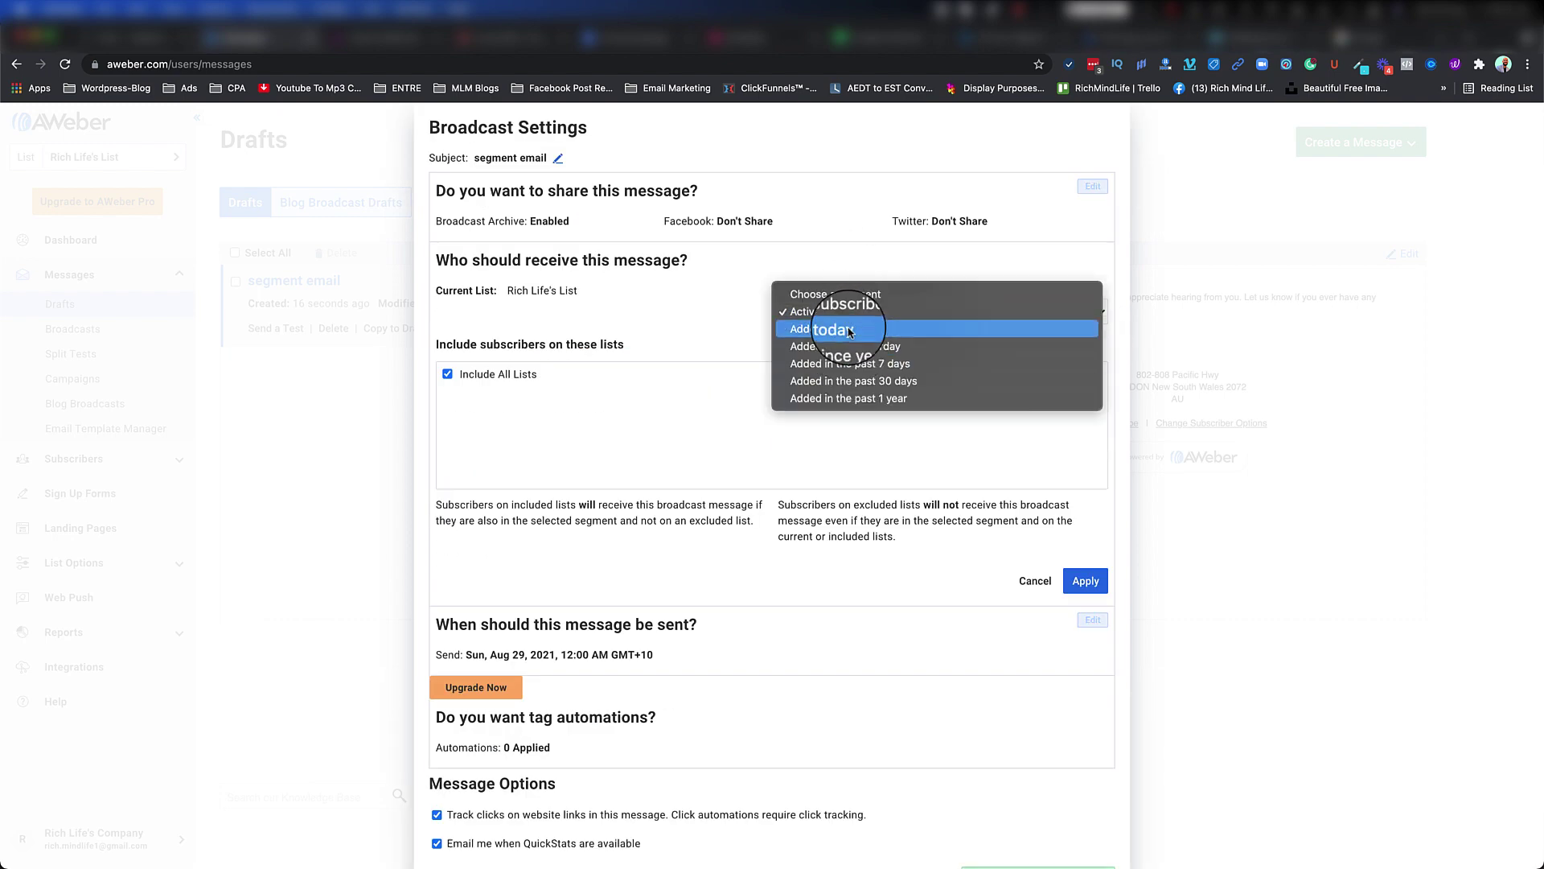
click(721, 420)
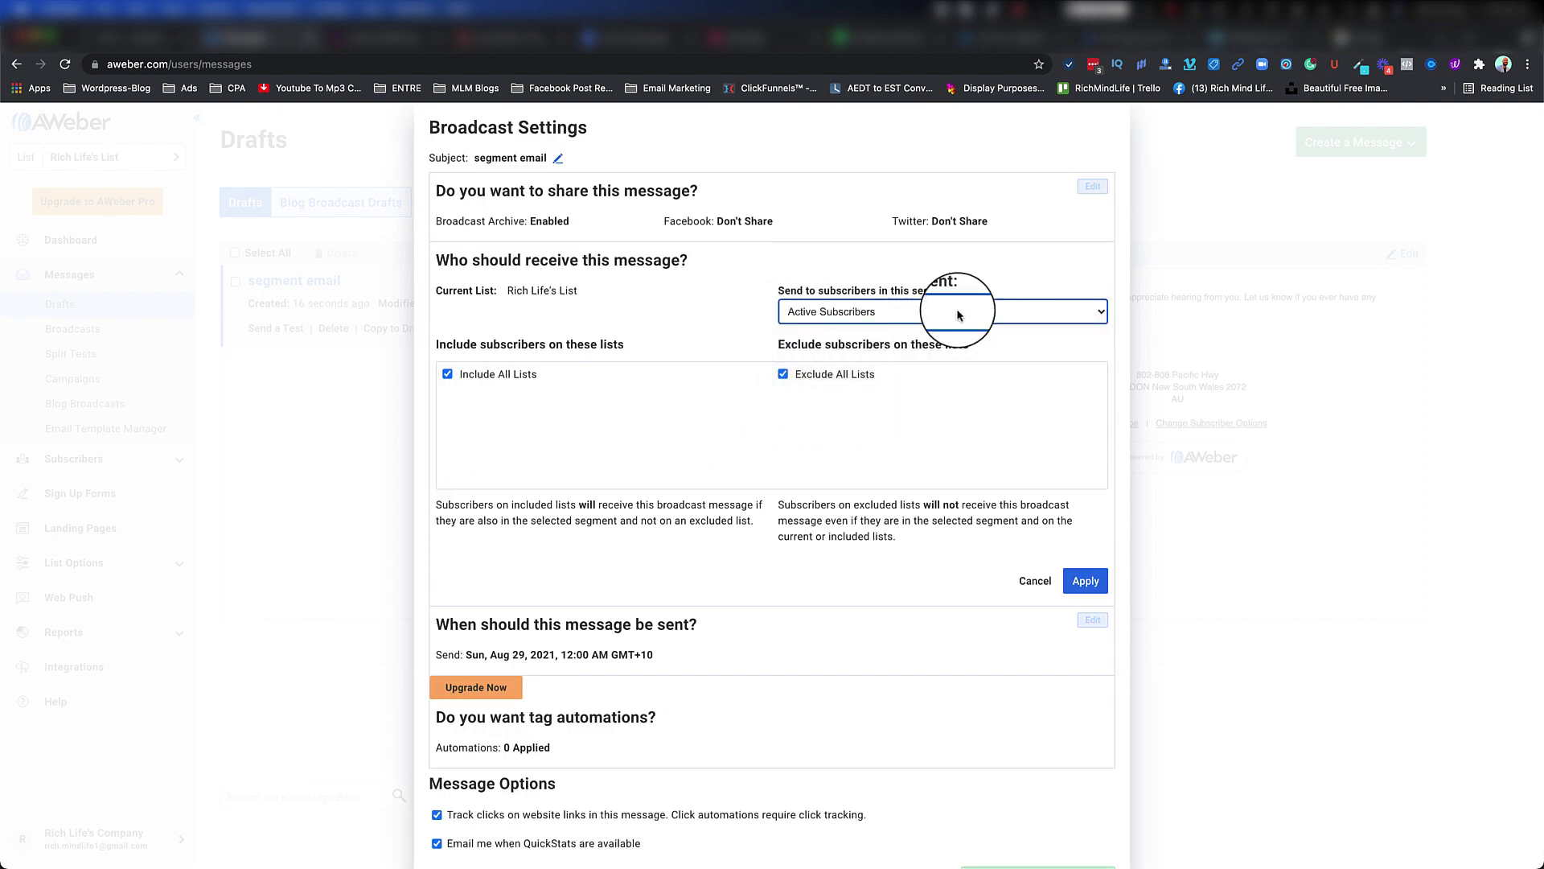
click(1054, 313)
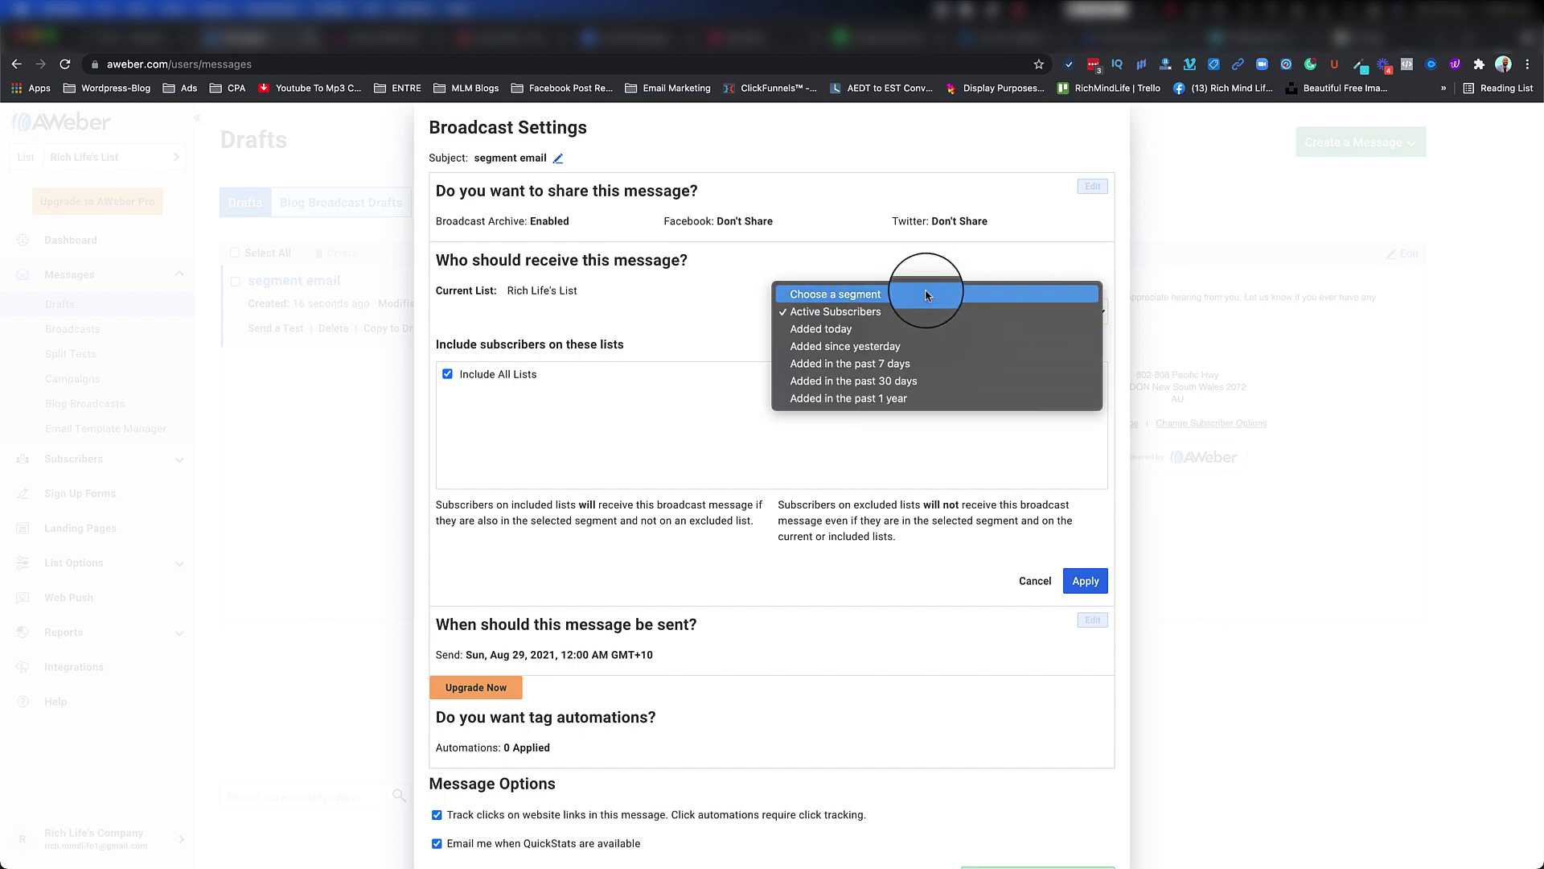
click(949, 363)
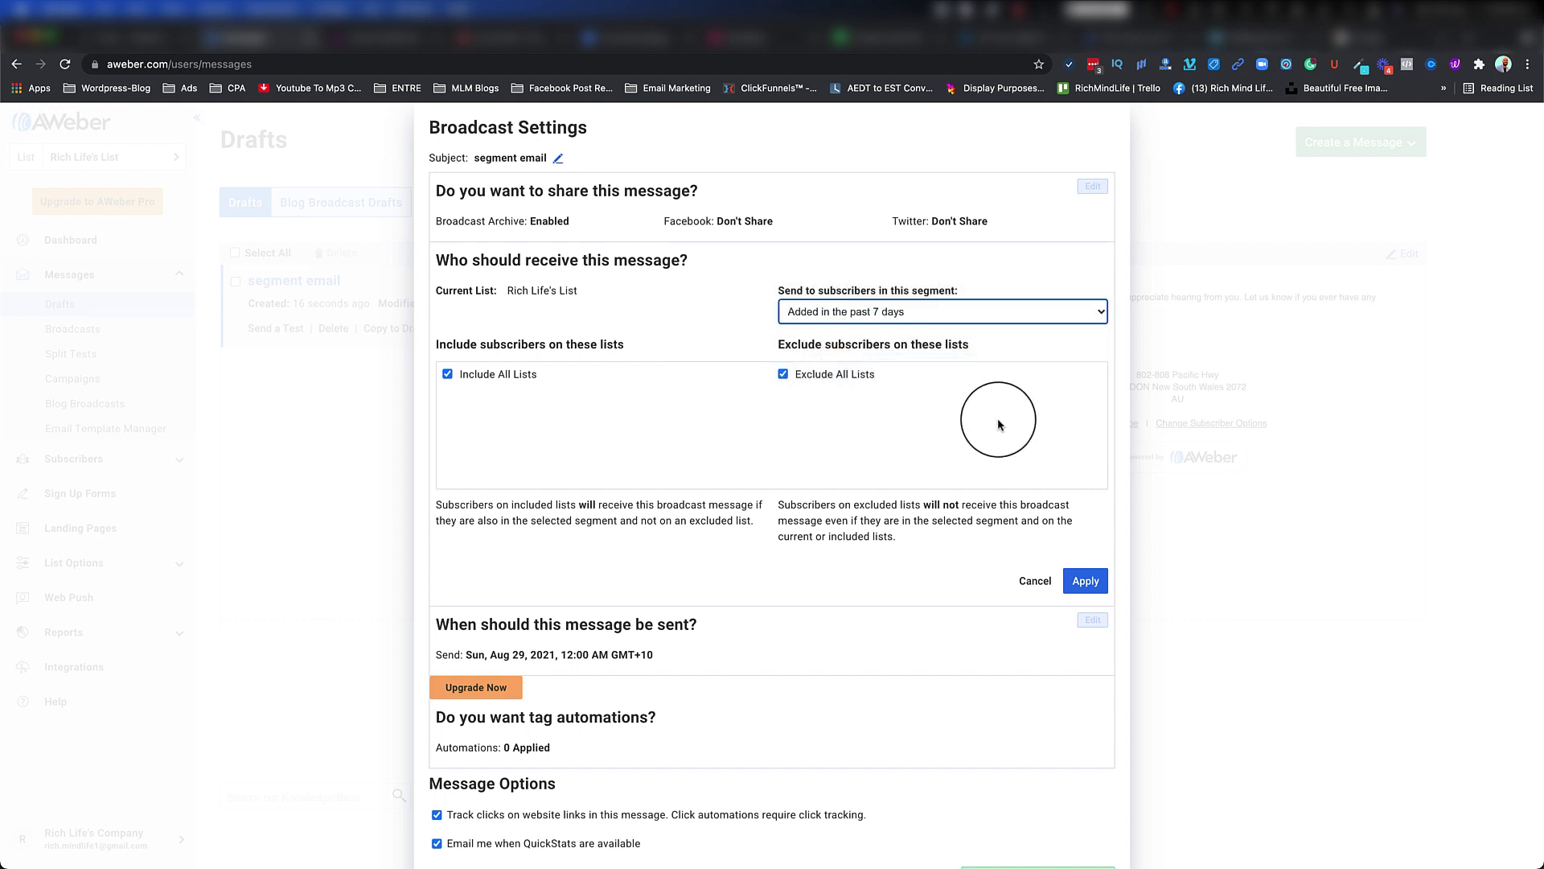
click(1086, 581)
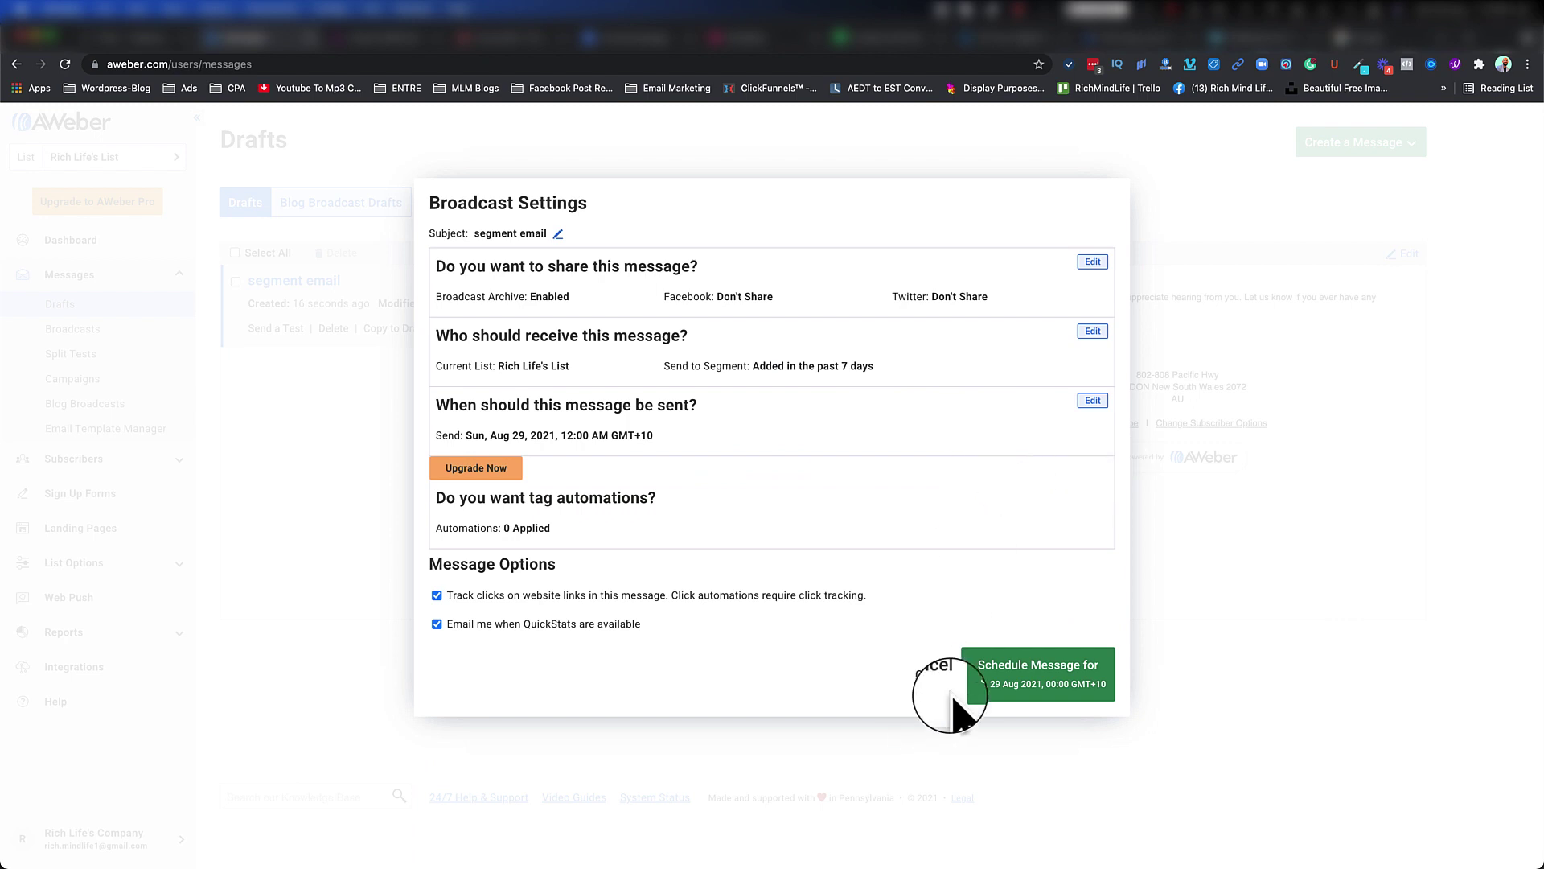
click(933, 674)
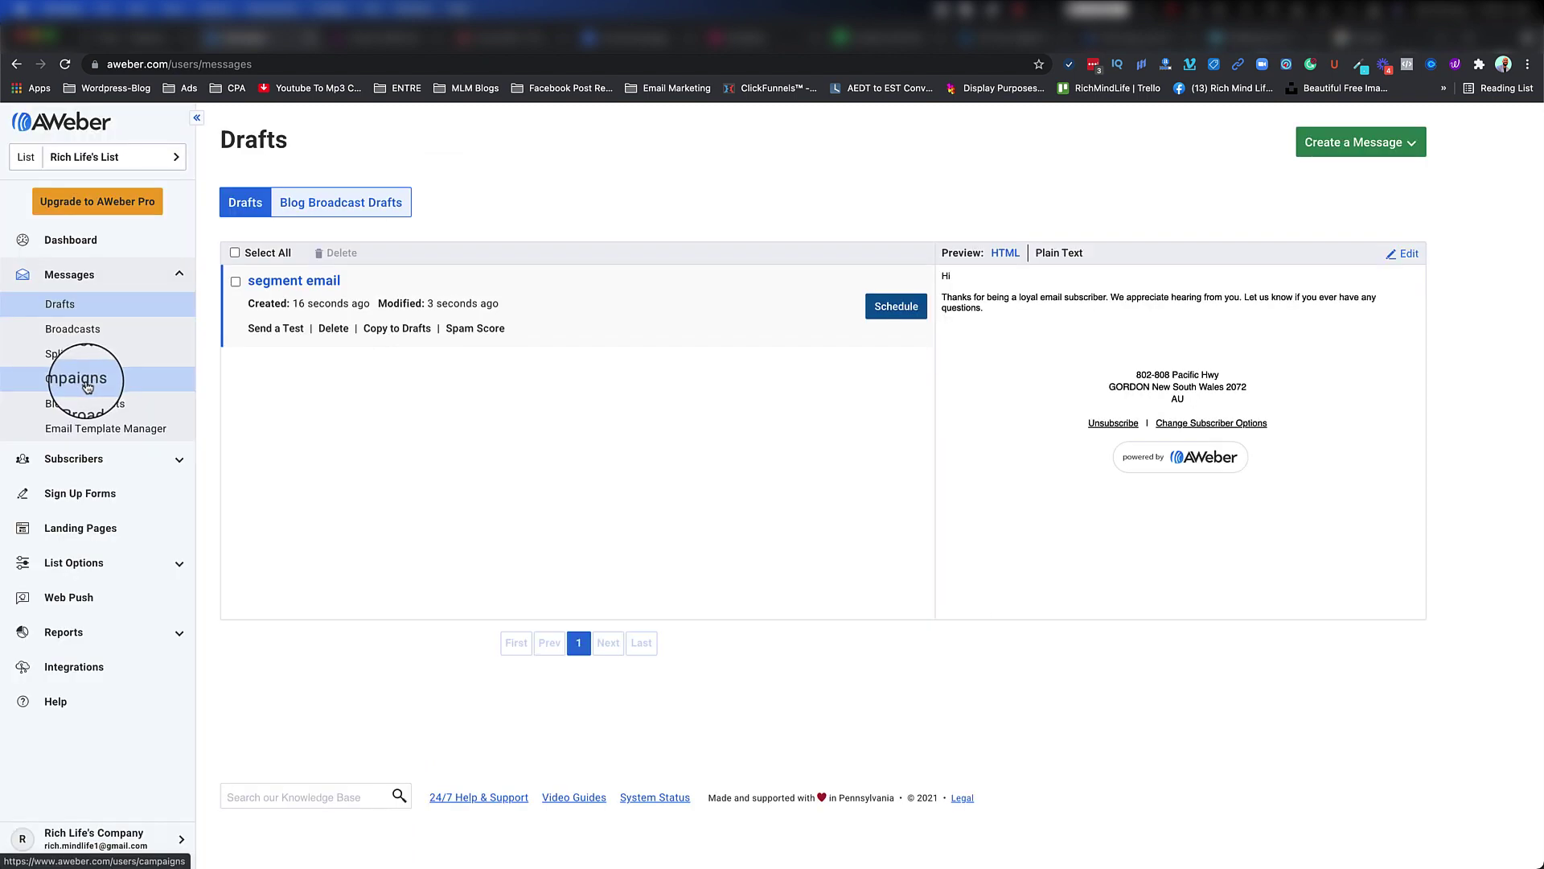
- Open the "Welcome Series" campaign for editing and add a custom send window to its 1-day wait
click(74, 387)
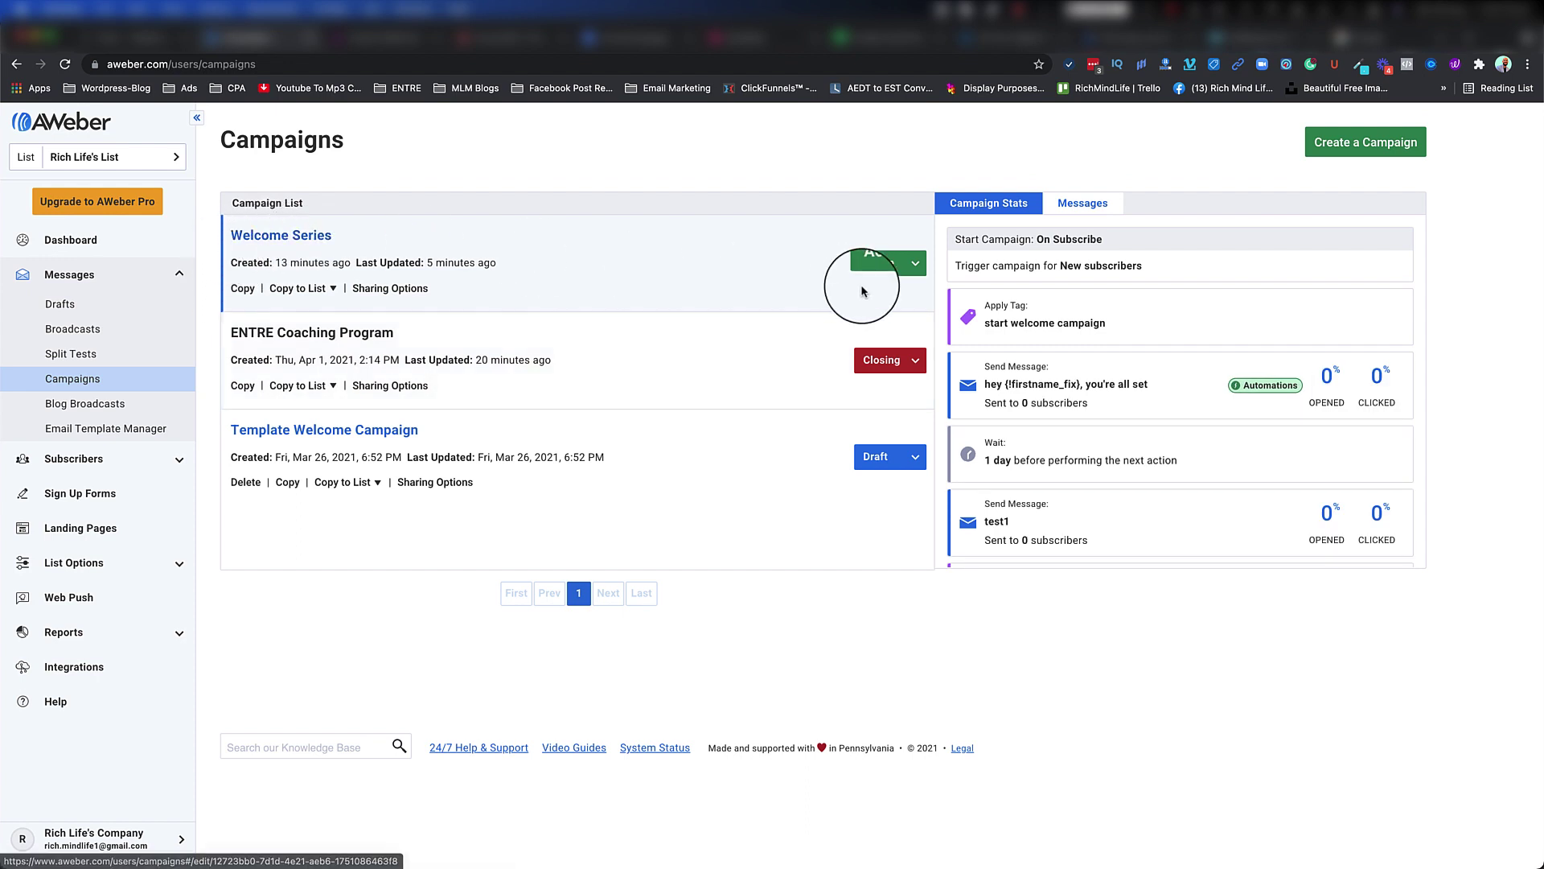
click(306, 233)
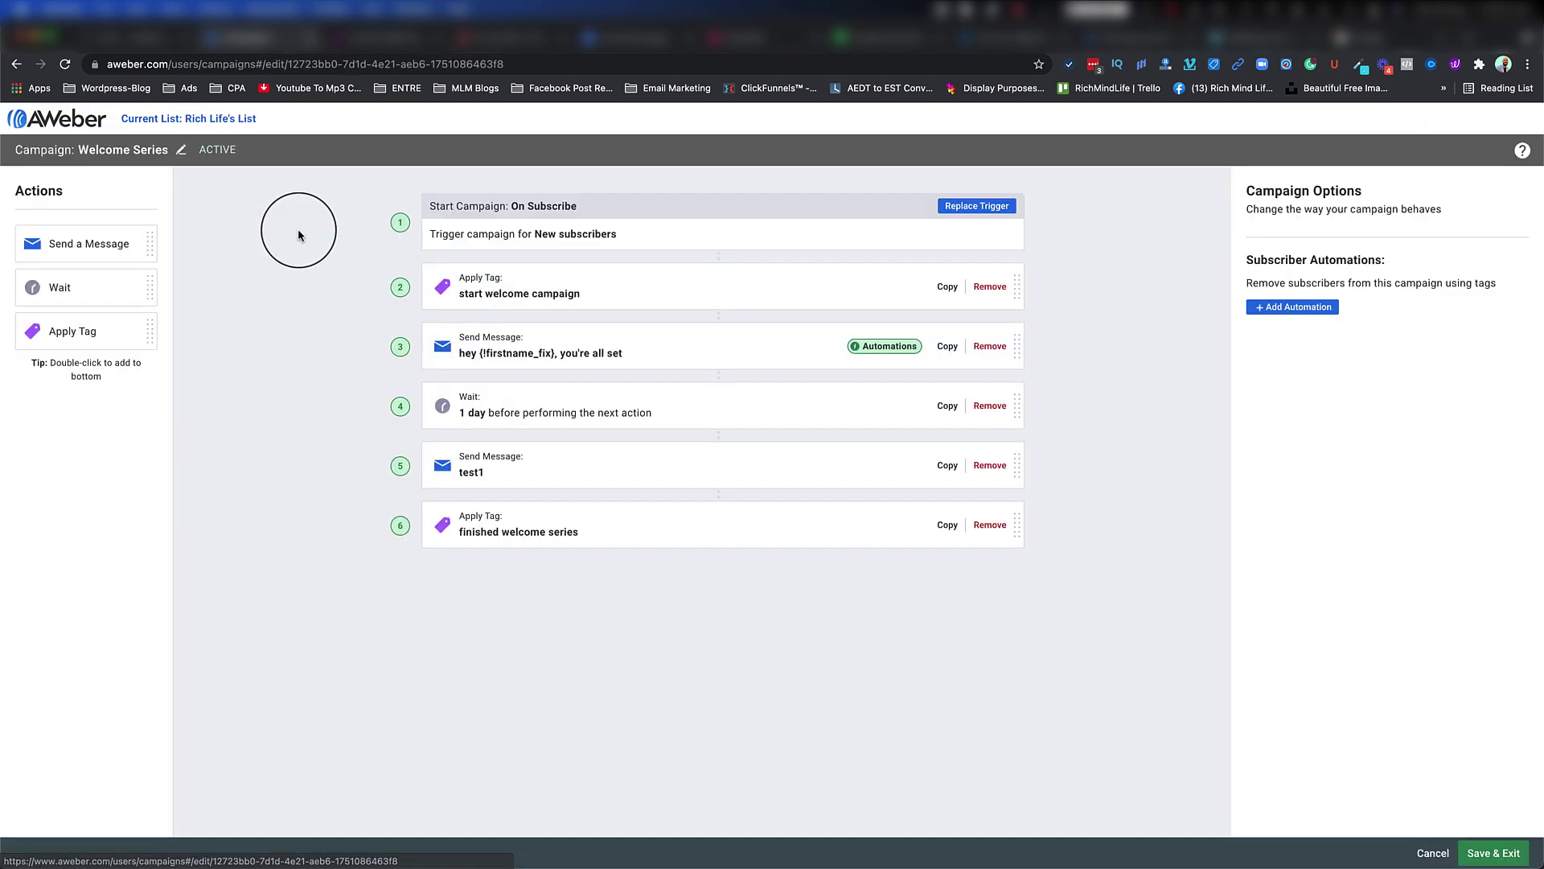
click(551, 406)
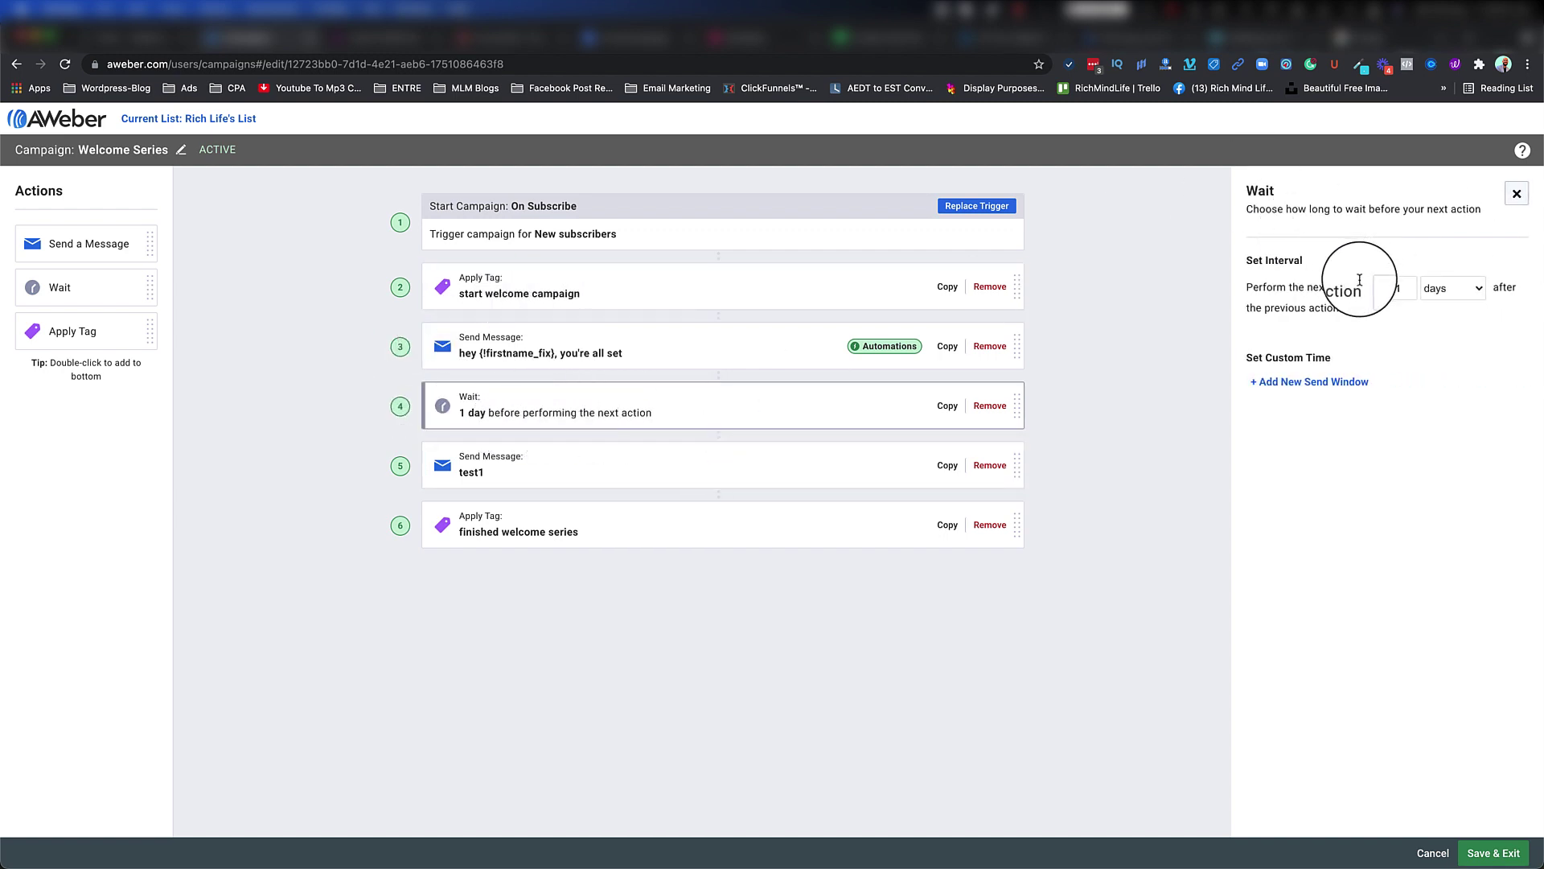
click(1409, 288)
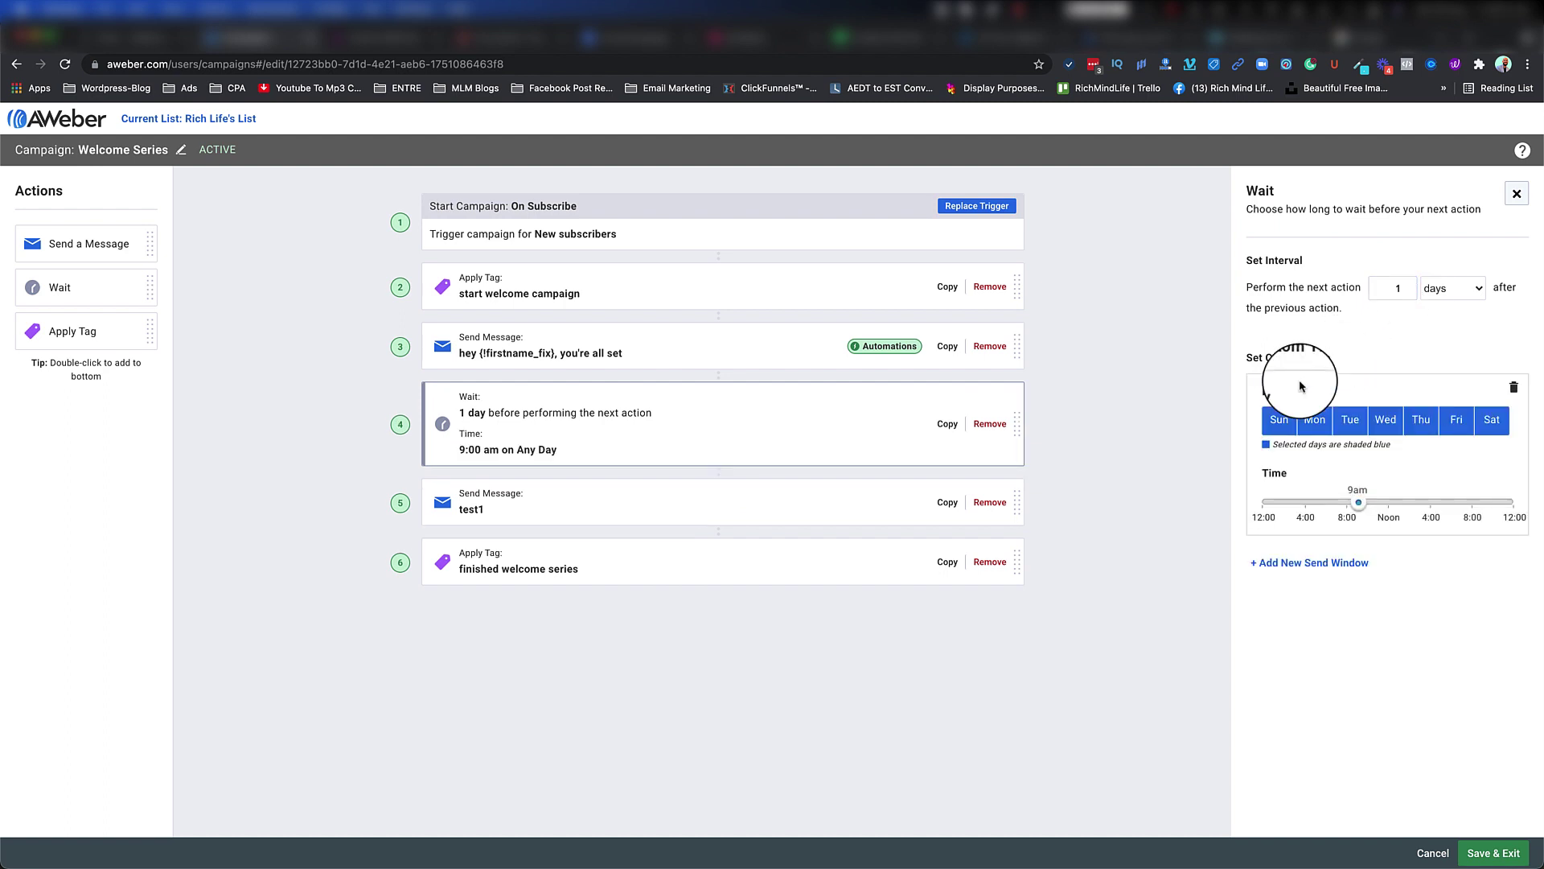
- Restrict the wait's send window to Monday only at 7:45 am, and save and exit the campaign
click(1271, 432)
click(1351, 419)
click(1386, 419)
click(1421, 419)
click(1457, 419)
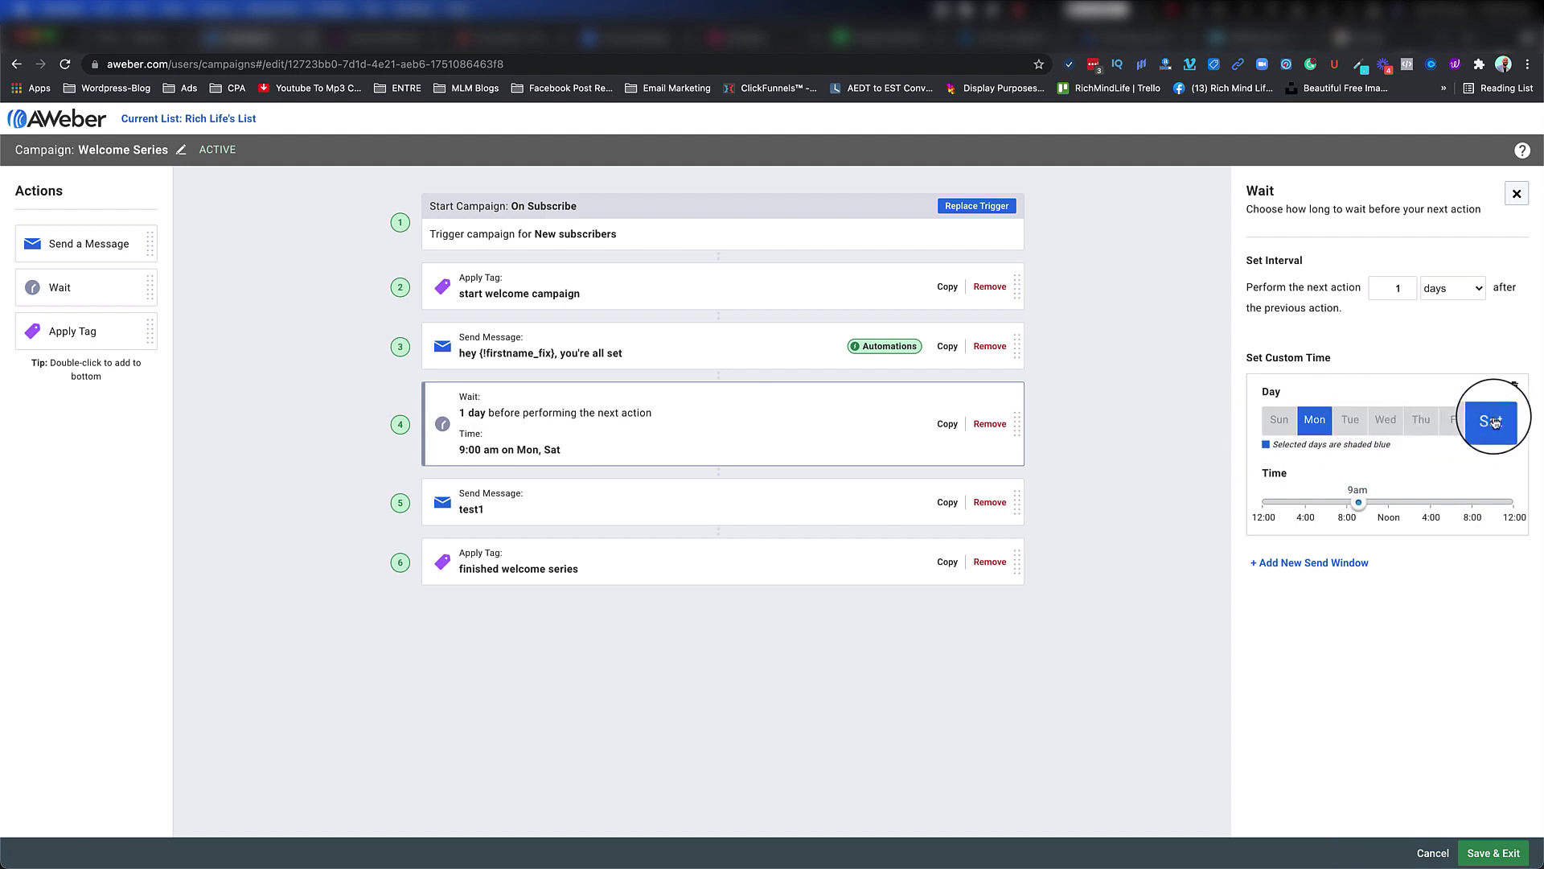
click(1493, 421)
drag(1359, 504, 1345, 507)
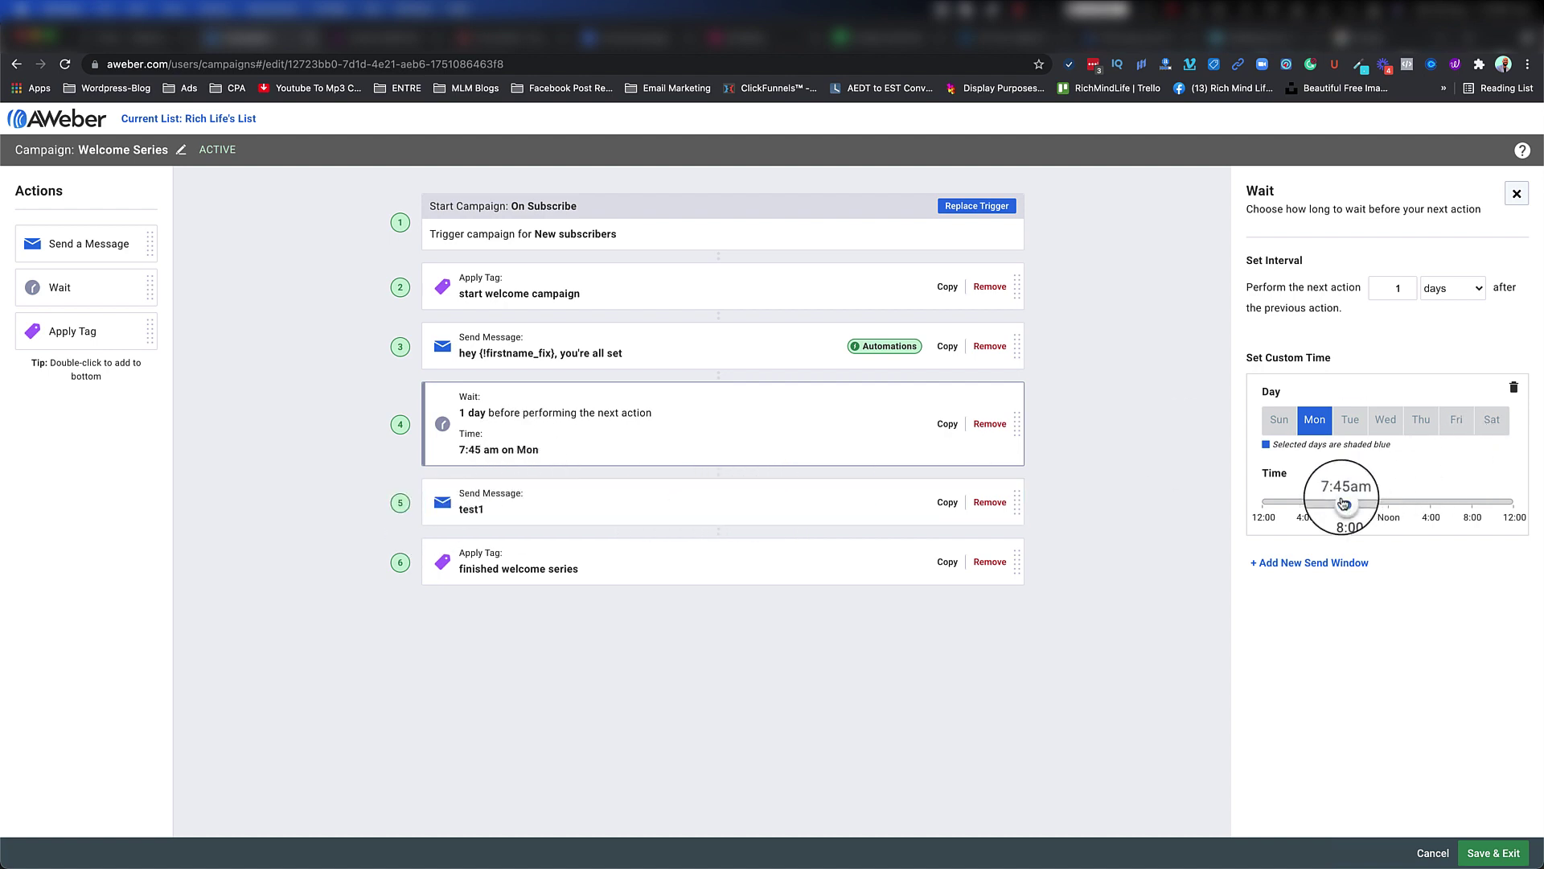
click(1492, 854)
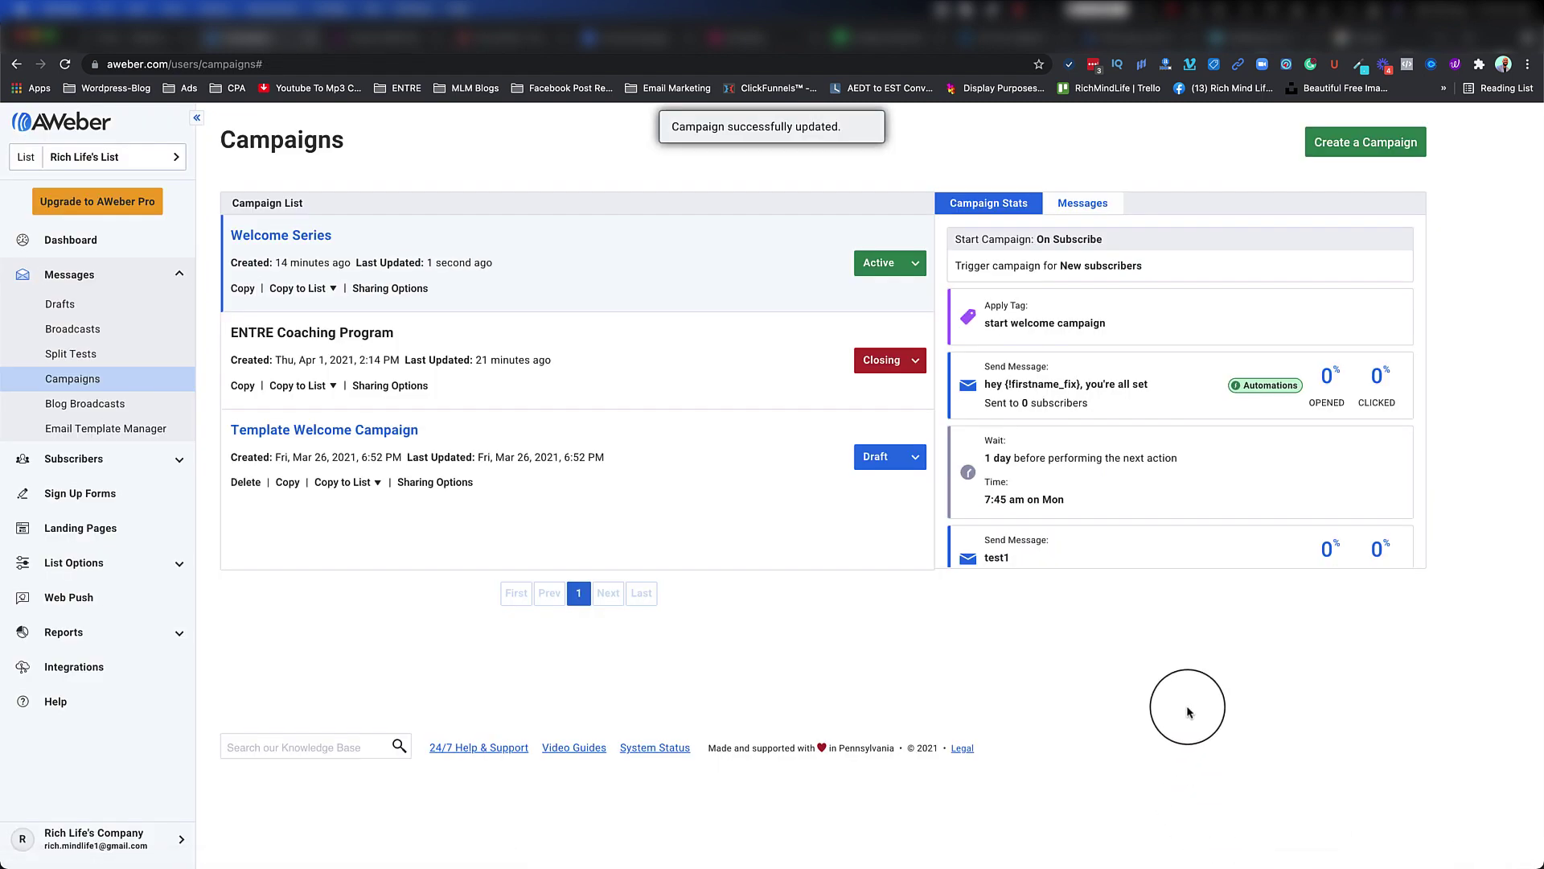